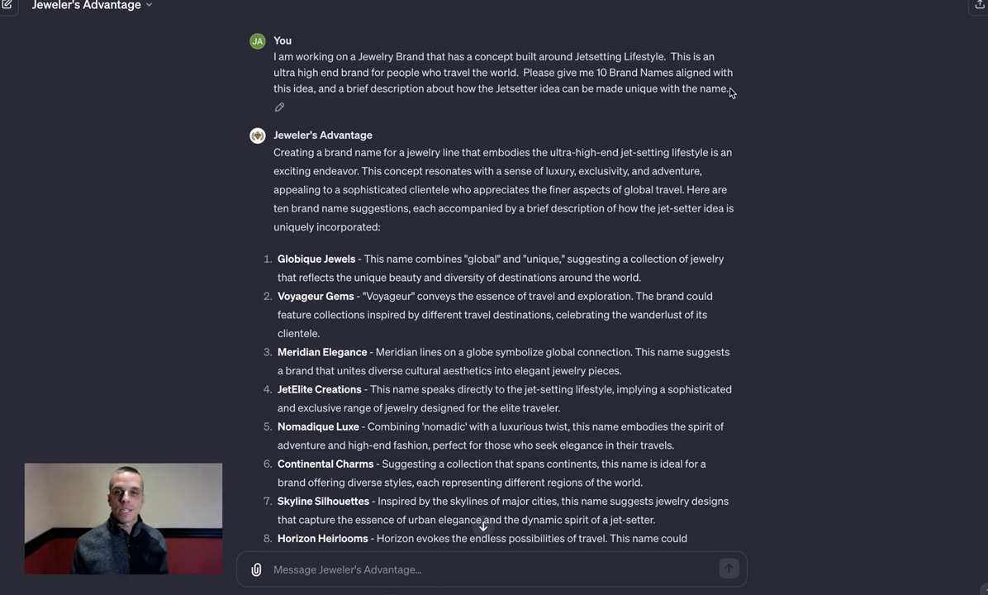
- Highlight the full jetsetter brand-name prompt, from its first word to its last
drag(730, 88, 275, 60)
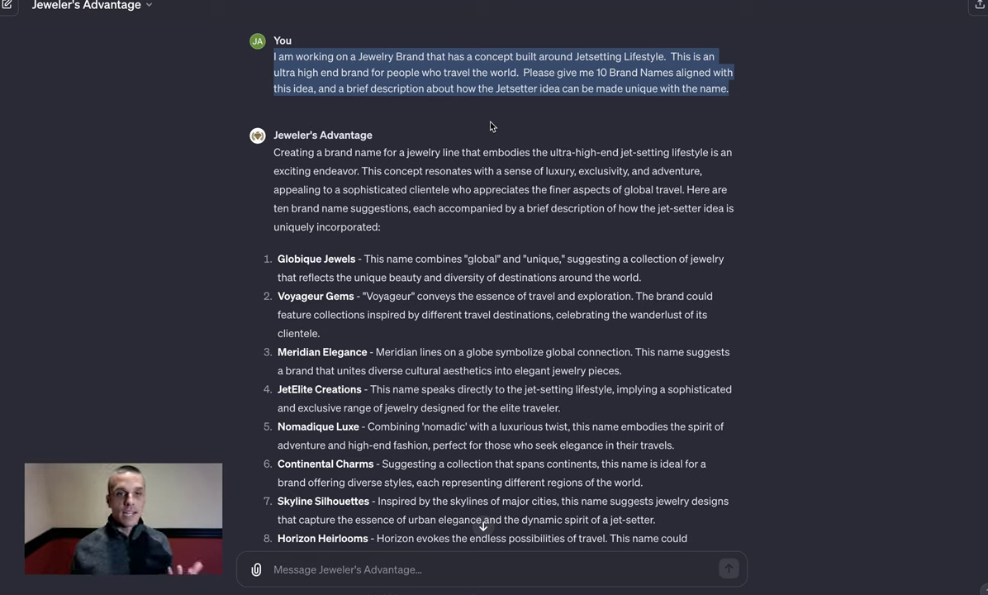
click(469, 116)
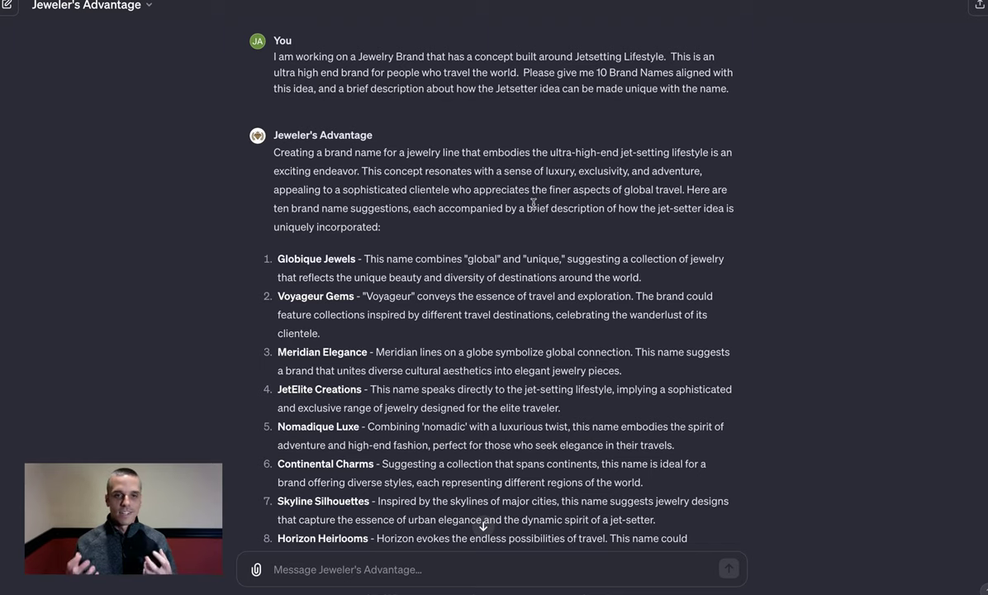
scroll(534, 203, down, 3)
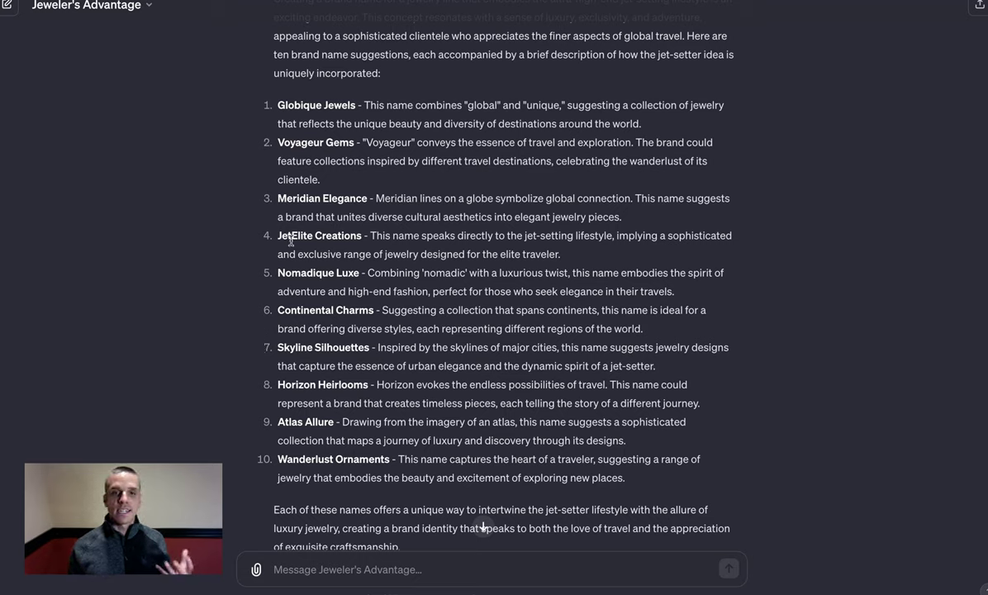
scroll(446, 414, up, 1)
scroll(457, 422, up, 2)
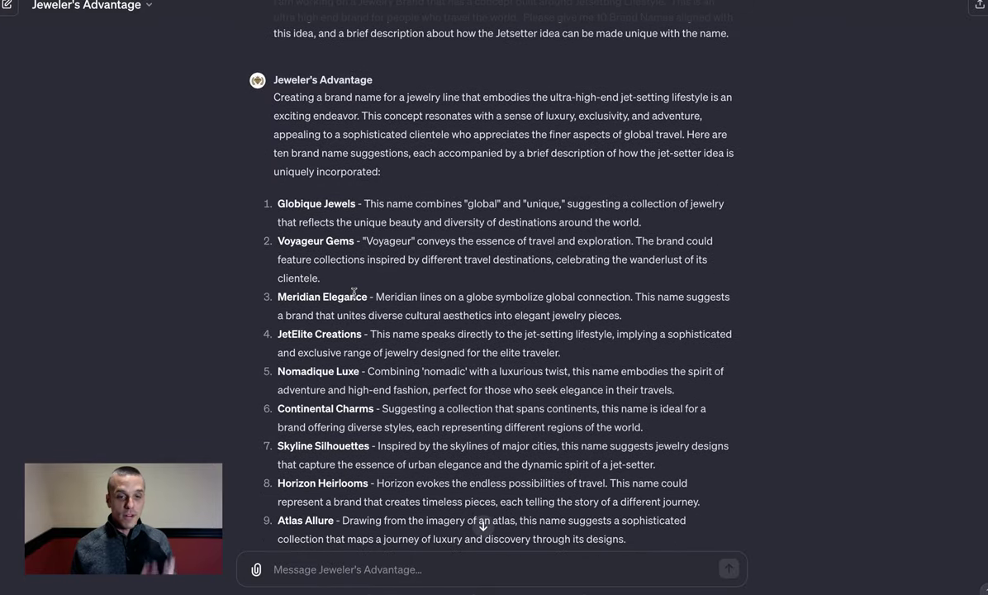
scroll(354, 293, down, 5)
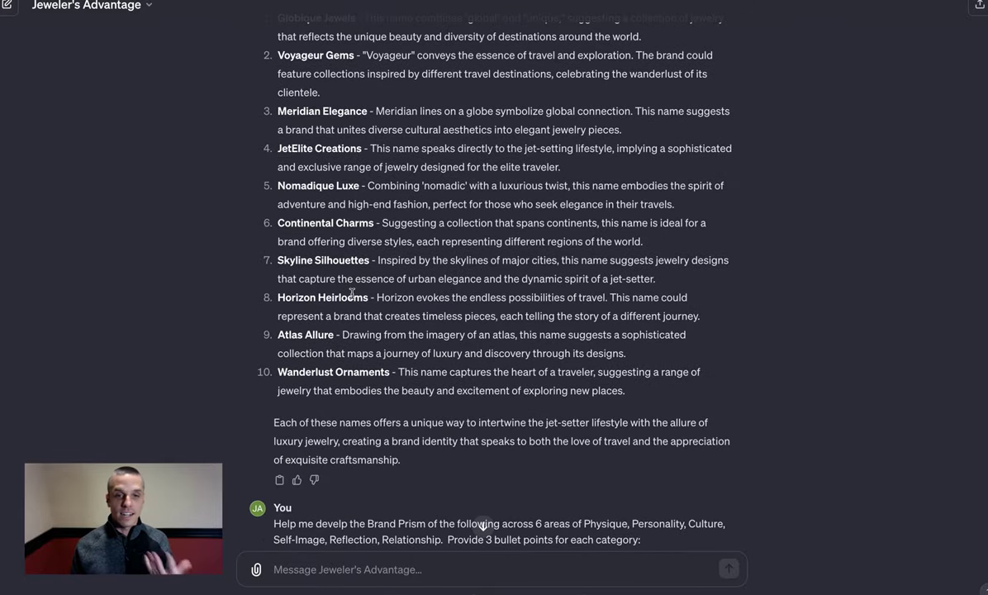
scroll(352, 293, up, 3)
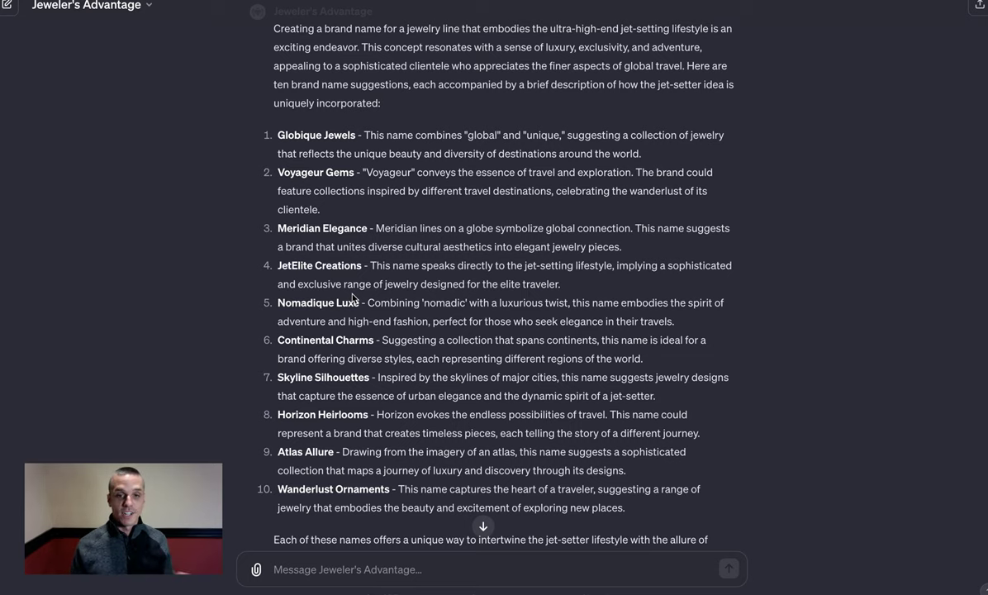
scroll(352, 294, down, 5)
scroll(352, 293, down, 1)
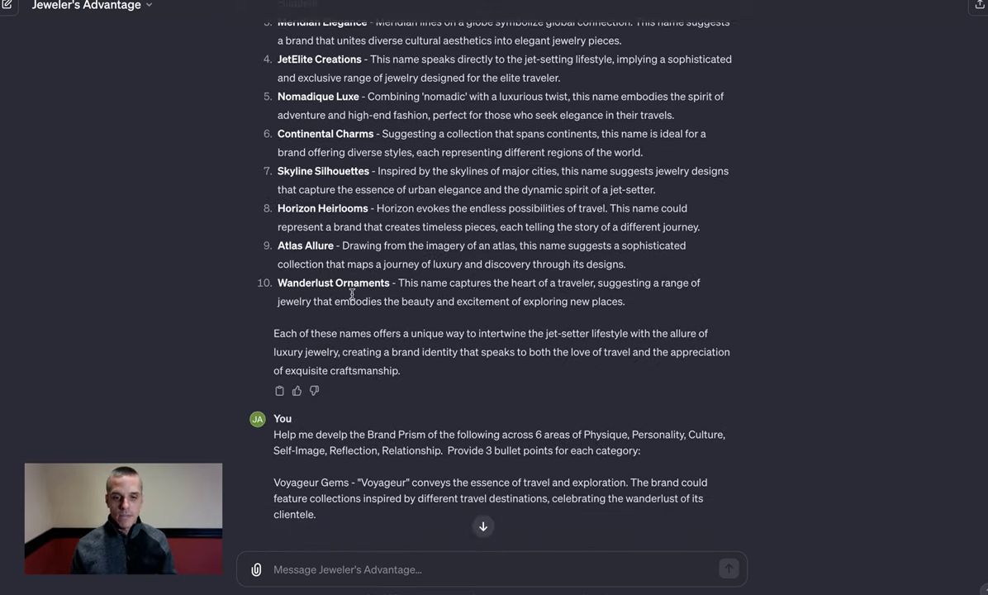
scroll(260, 307, down, 1)
scroll(334, 386, up, 6)
scroll(337, 150, down, 3)
scroll(349, 217, up, 2)
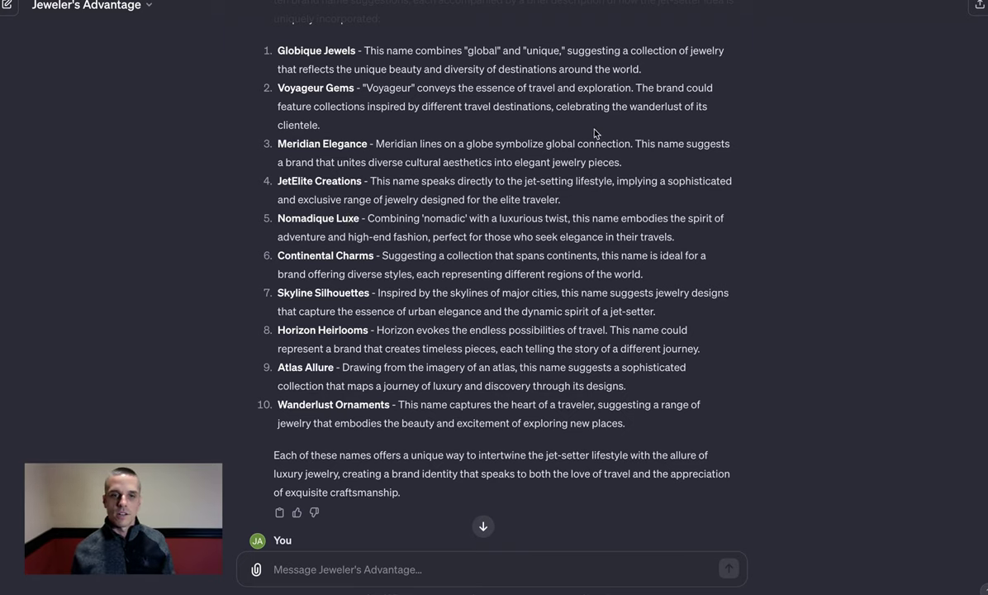
scroll(564, 158, down, 2)
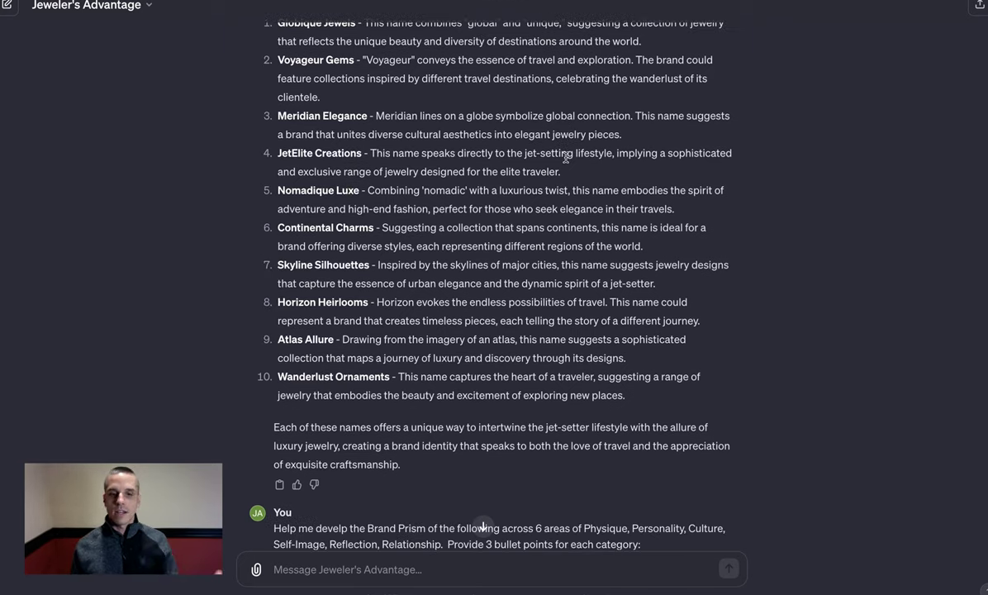
scroll(566, 157, down, 3)
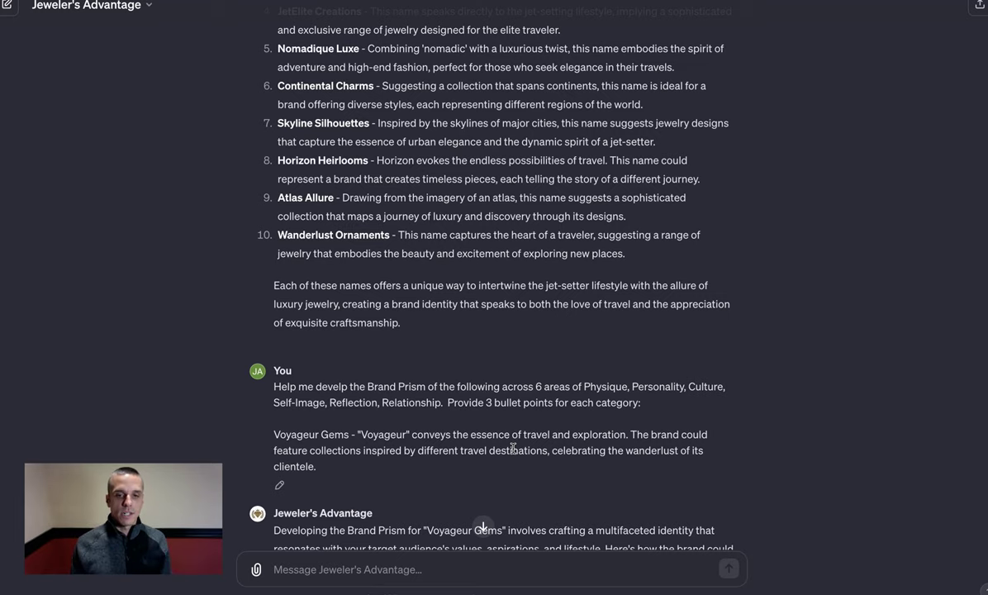
scroll(556, 411, down, 1)
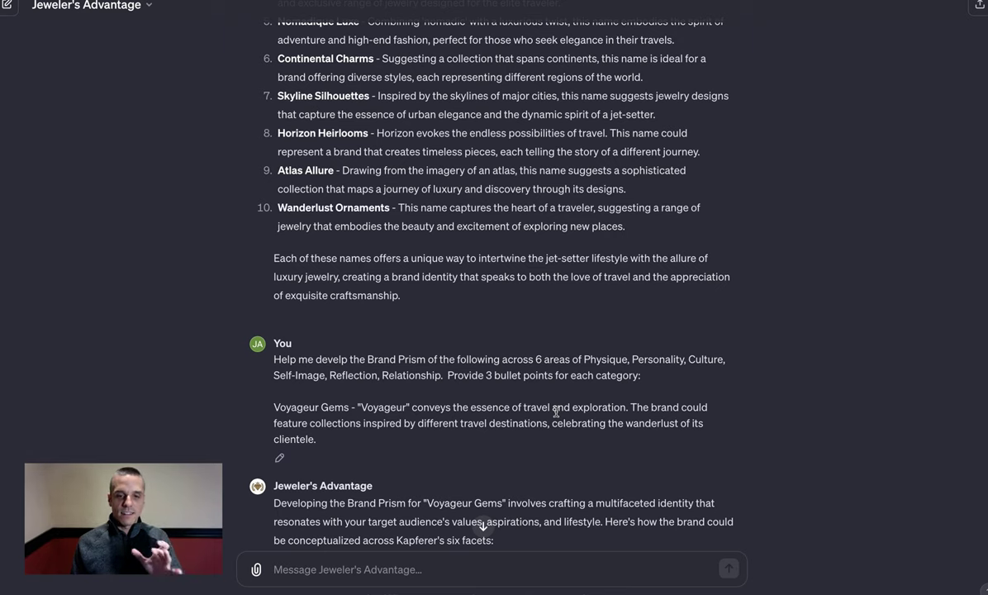
scroll(557, 411, down, 3)
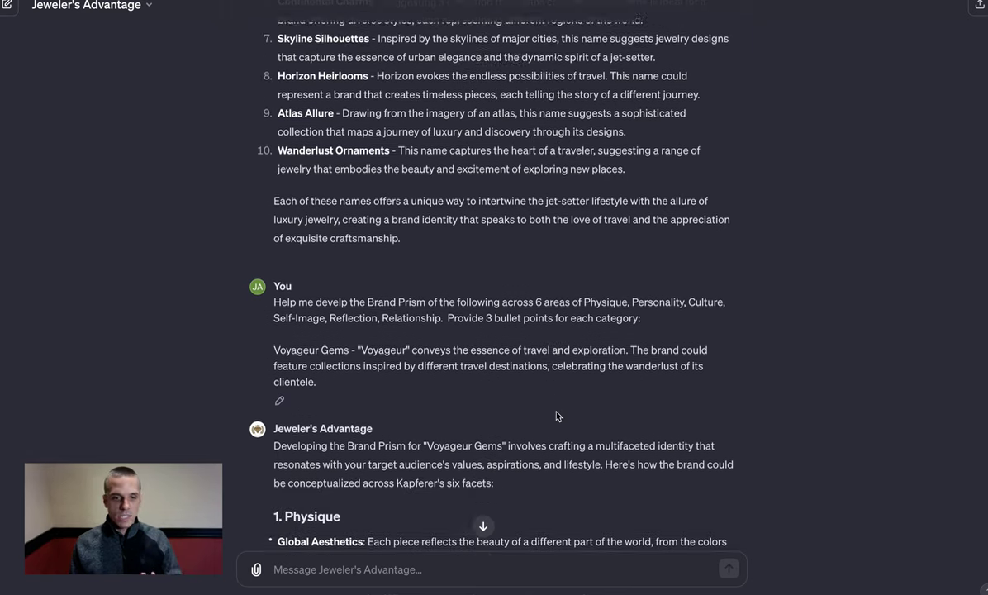
scroll(556, 415, down, 1)
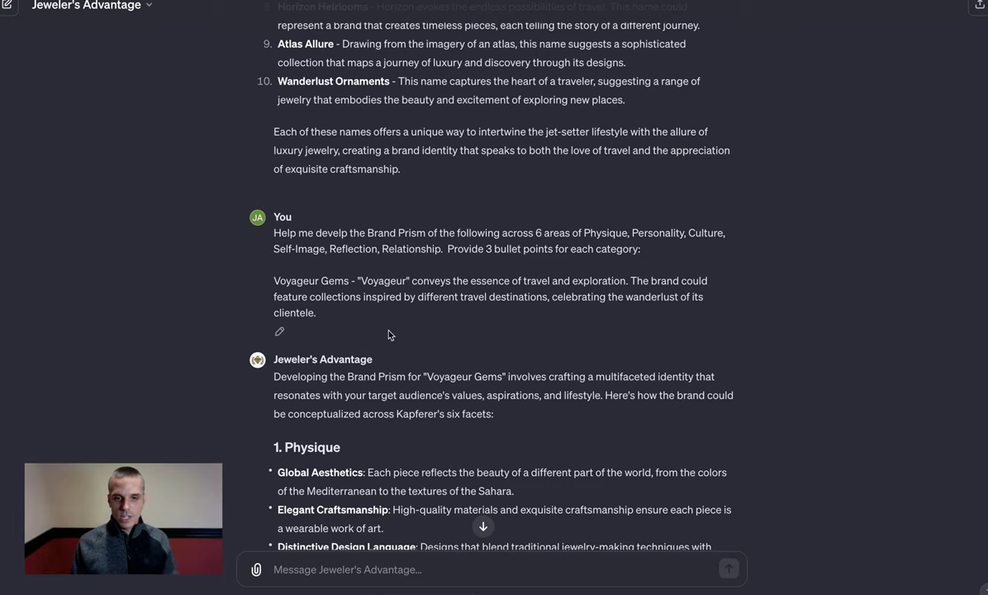
scroll(344, 296, up, 6)
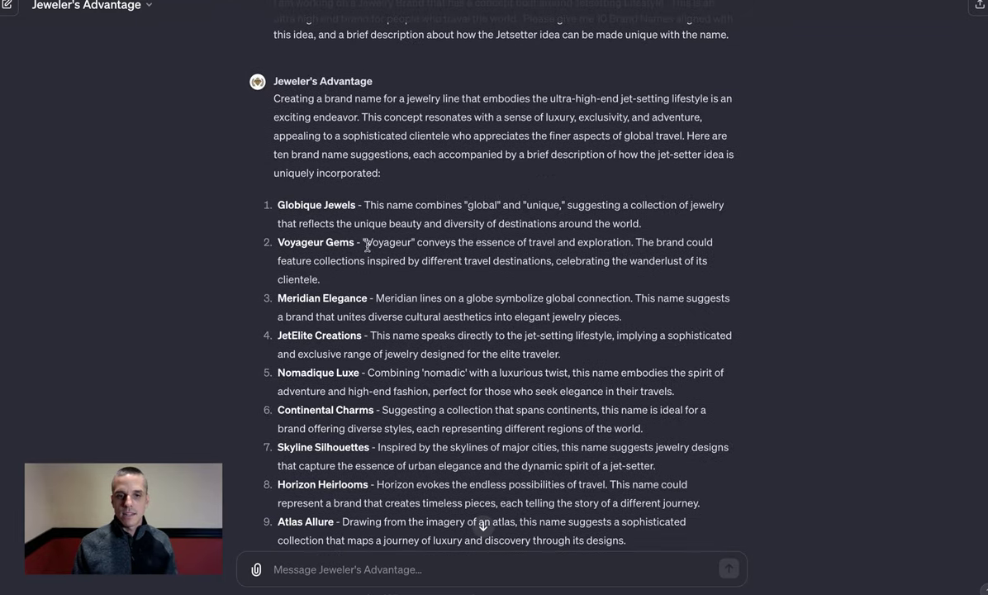
scroll(364, 276, down, 1)
scroll(363, 276, down, 6)
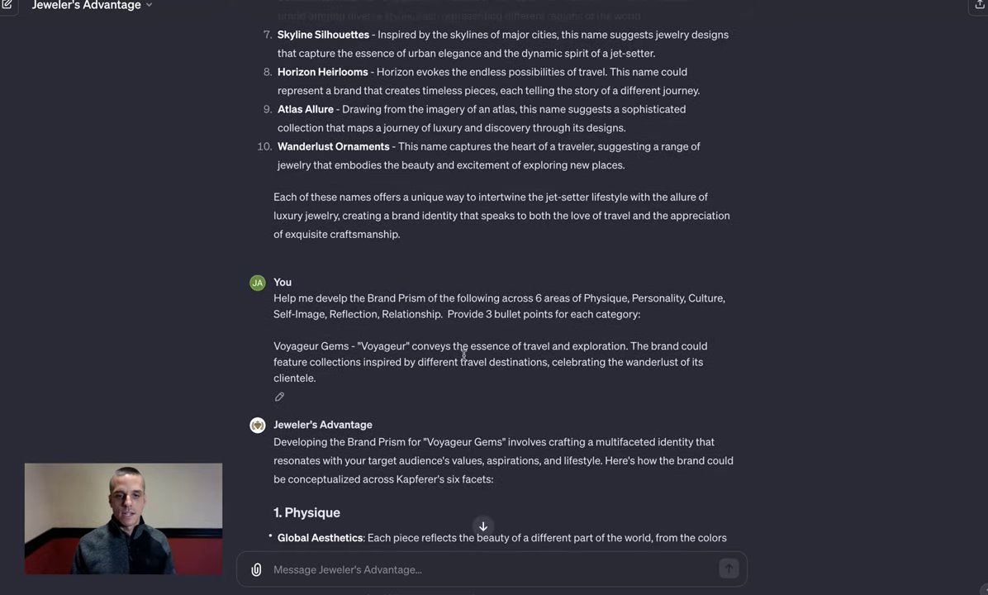
scroll(463, 355, down, 3)
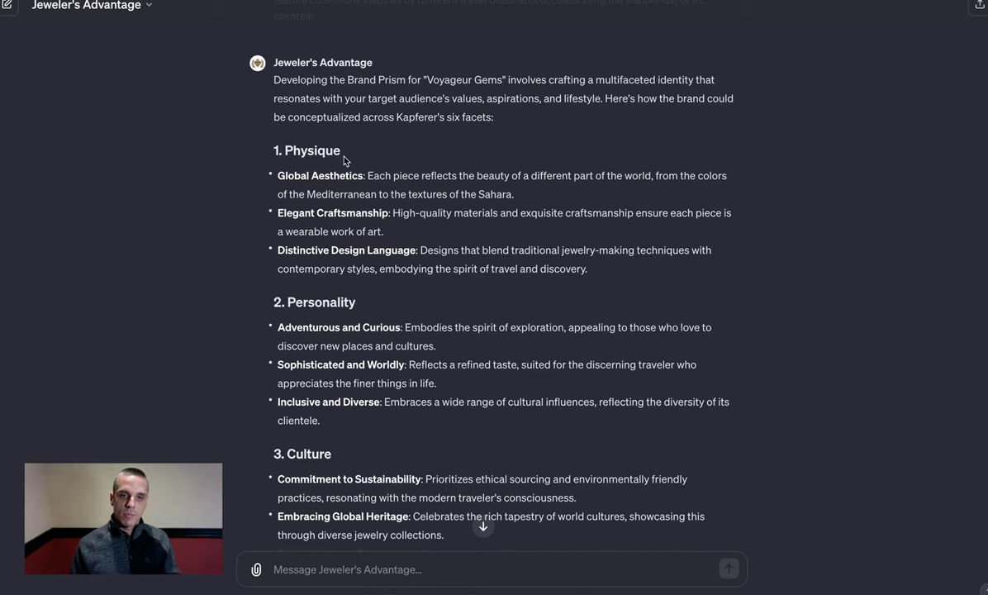
scroll(266, 166, down, 1)
scroll(266, 165, down, 1)
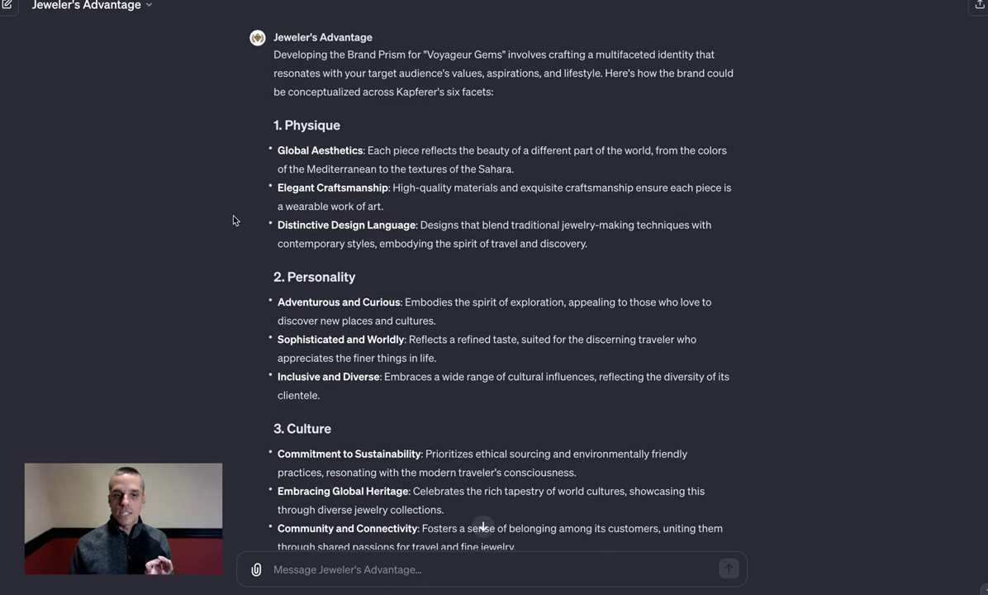
scroll(248, 248, down, 5)
scroll(263, 273, down, 10)
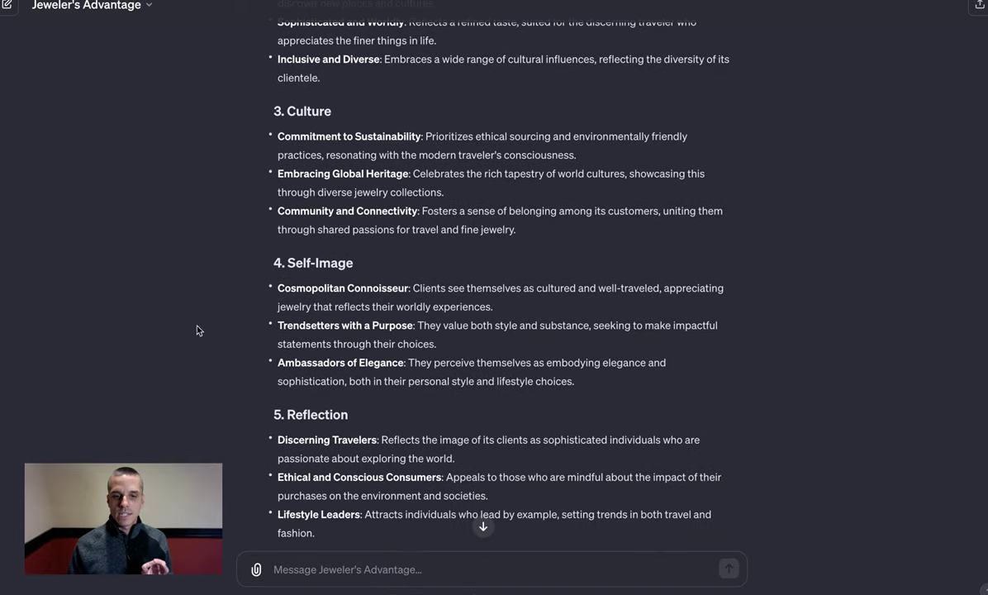
scroll(263, 417, down, 2)
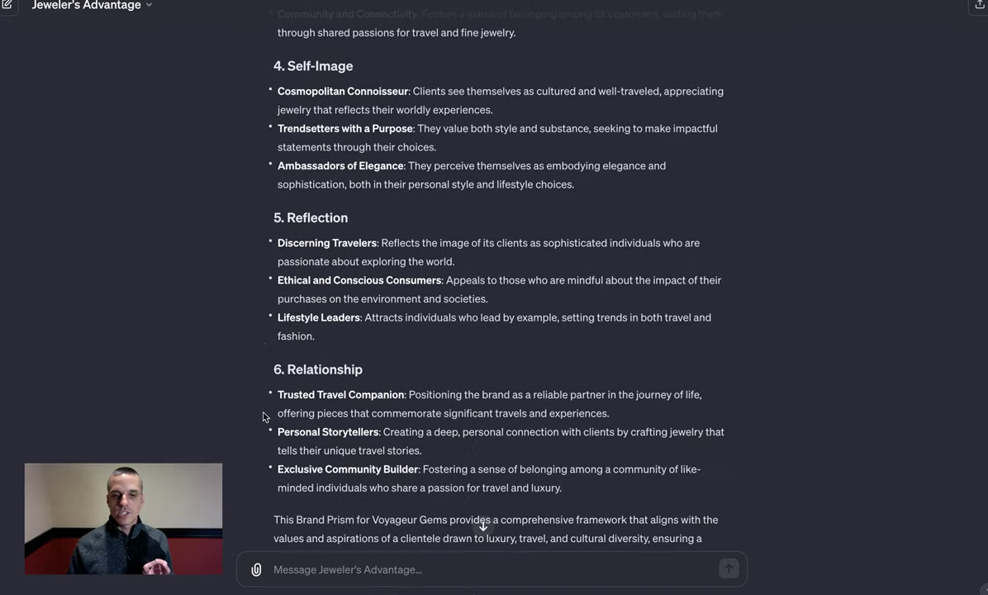
scroll(269, 409, up, 15)
scroll(282, 348, up, 1)
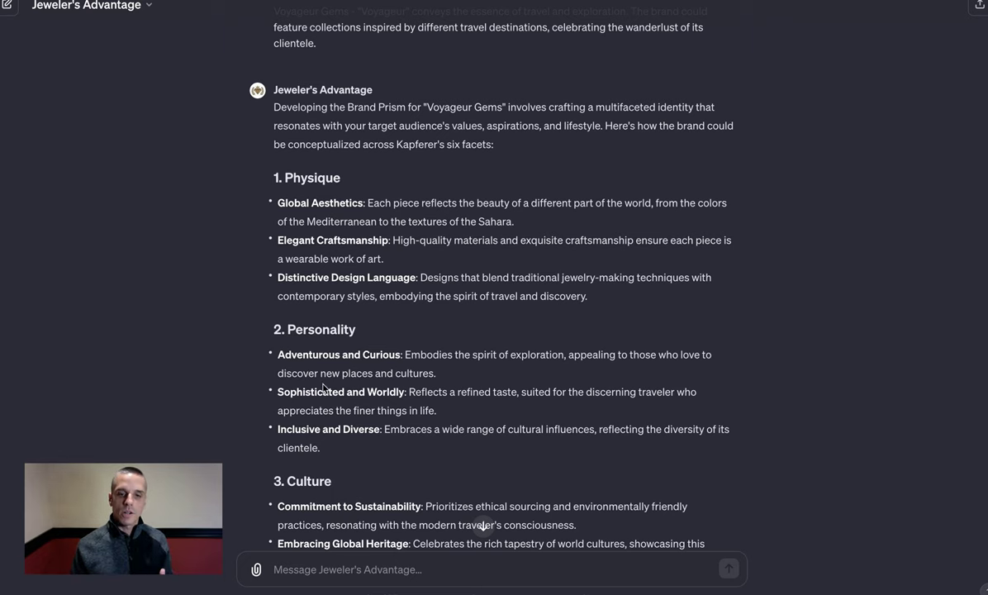
scroll(198, 322, down, 3)
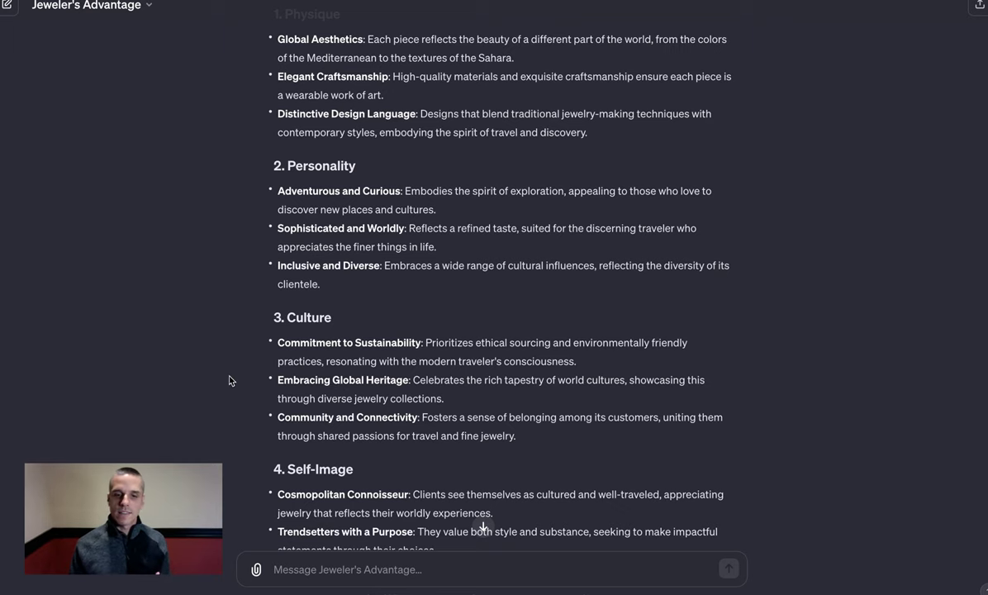
scroll(231, 381, down, 3)
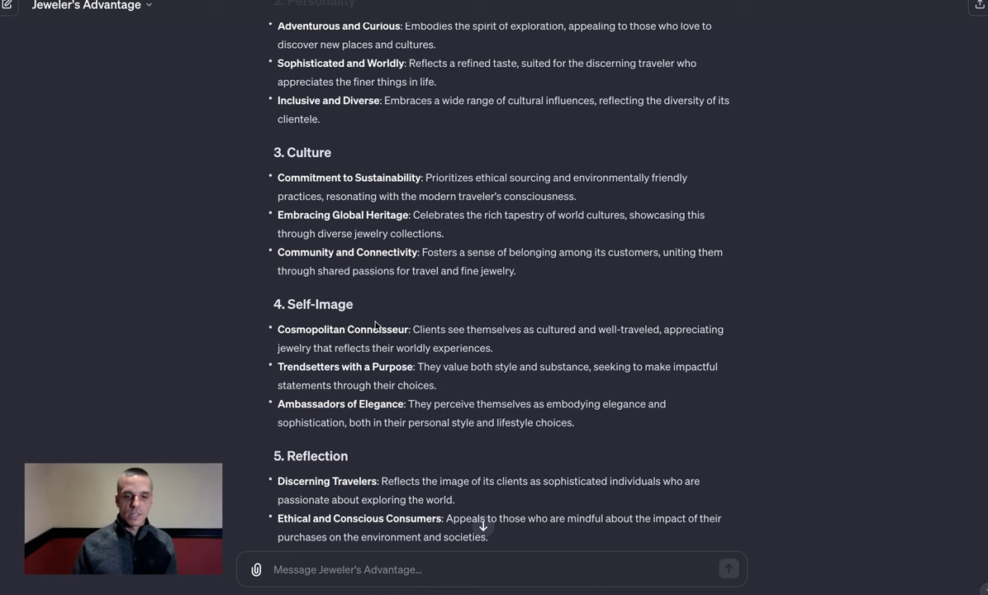
scroll(350, 300, down, 1)
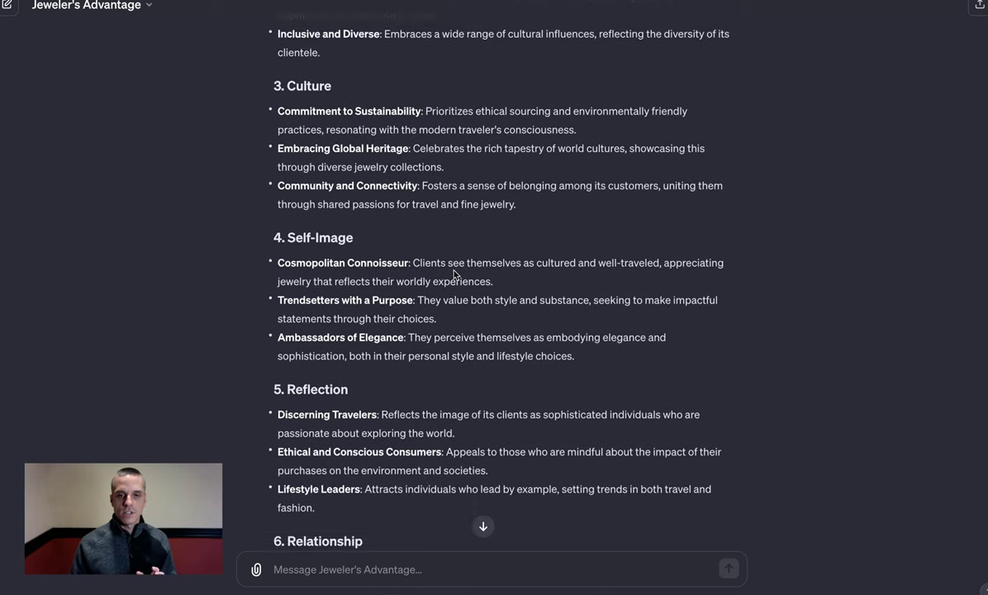
scroll(453, 273, up, 5)
scroll(455, 276, down, 1)
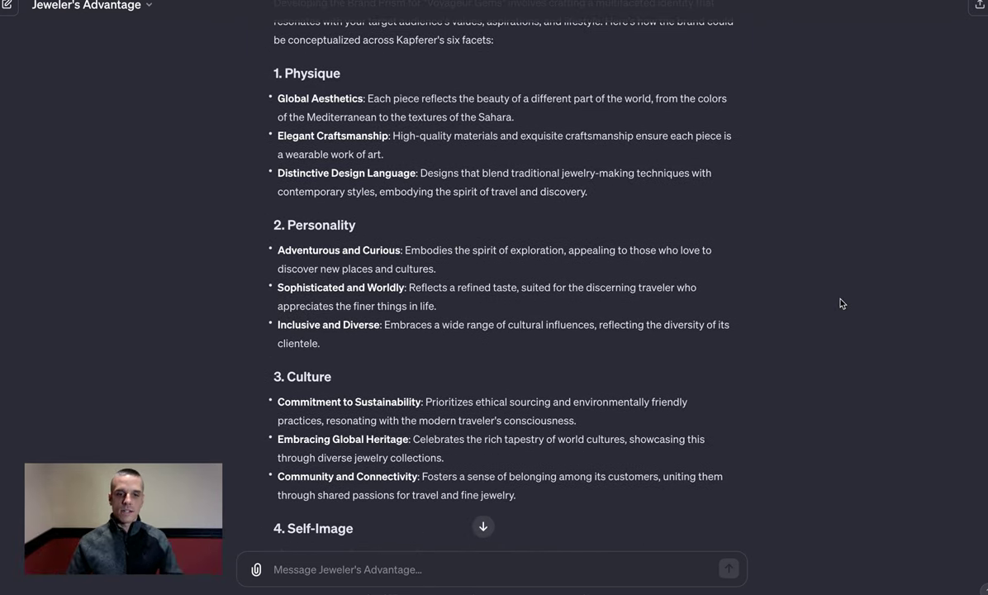
scroll(842, 304, down, 3)
scroll(842, 303, down, 3)
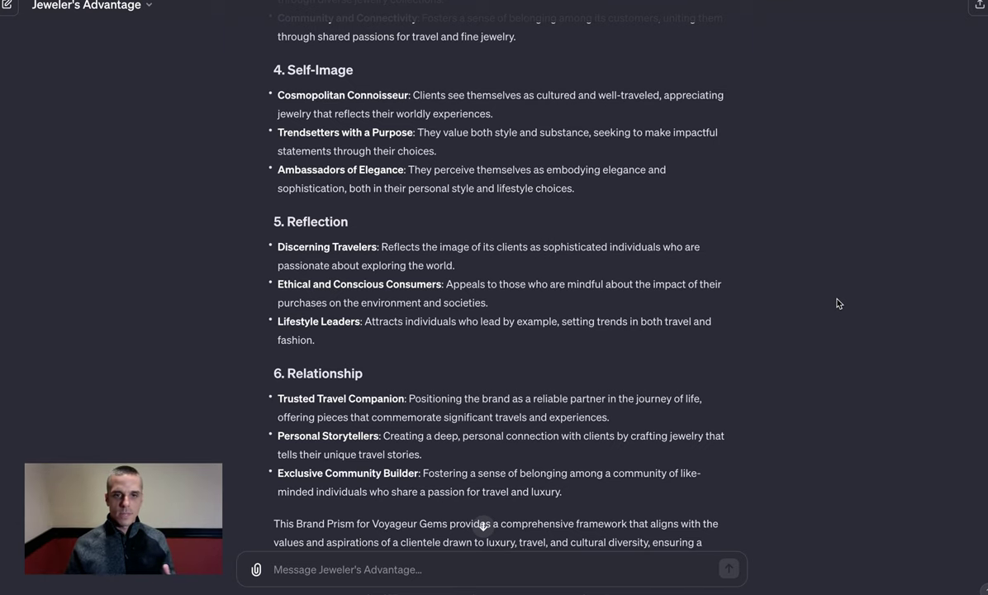
scroll(839, 304, up, 2)
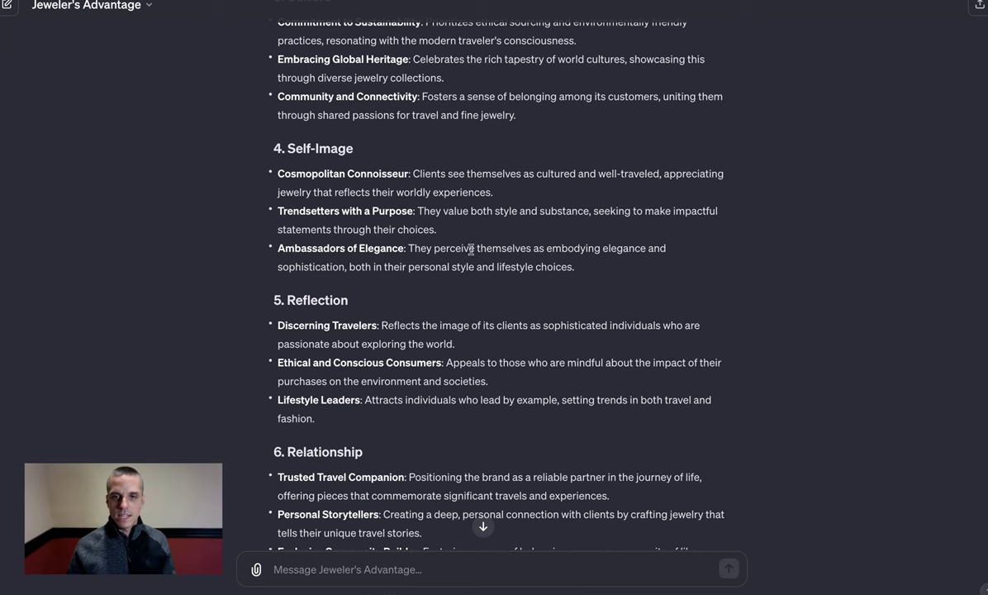
scroll(507, 252, down, 4)
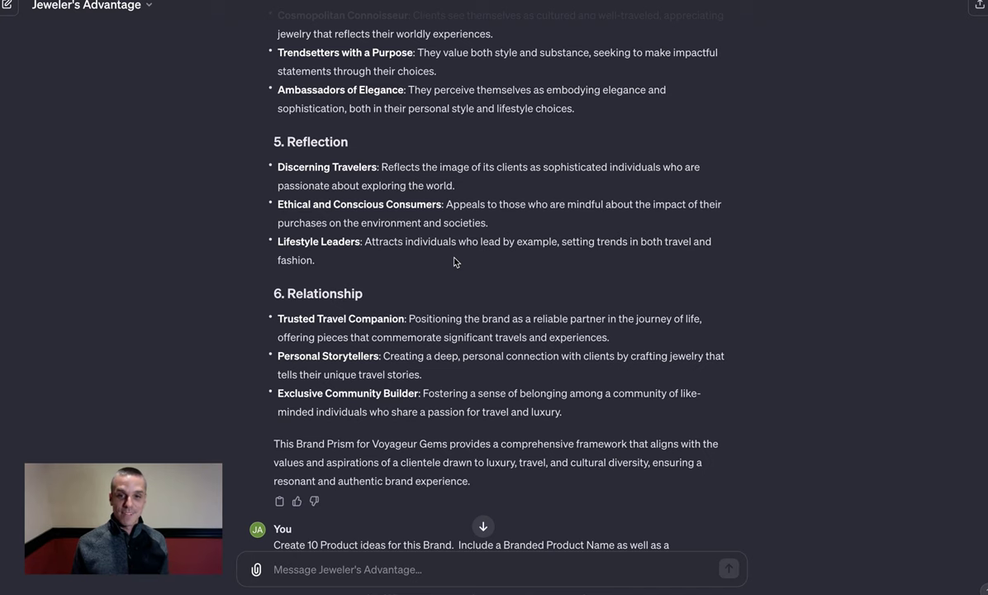
scroll(570, 314, down, 3)
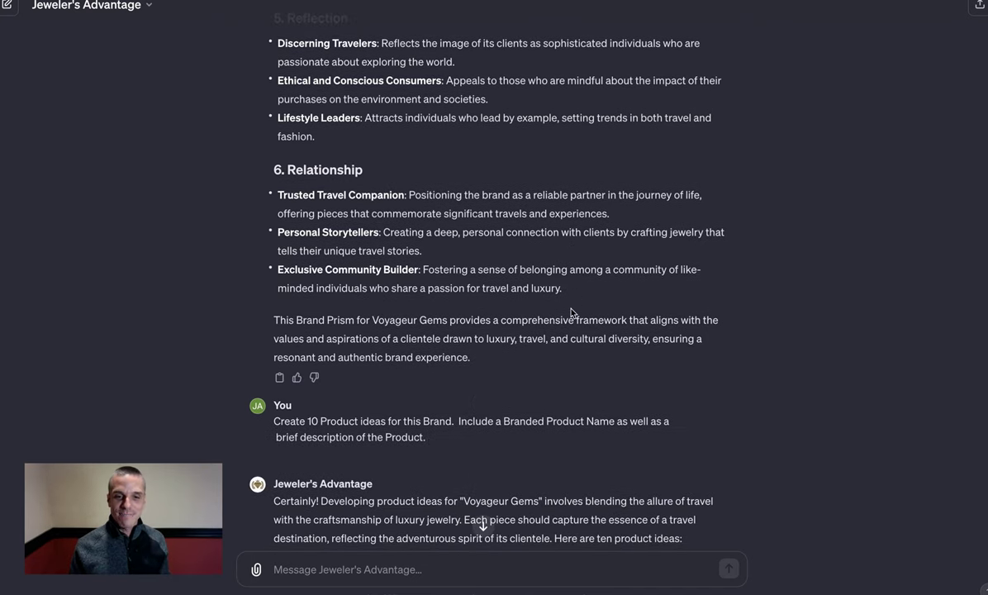
scroll(386, 303, down, 1)
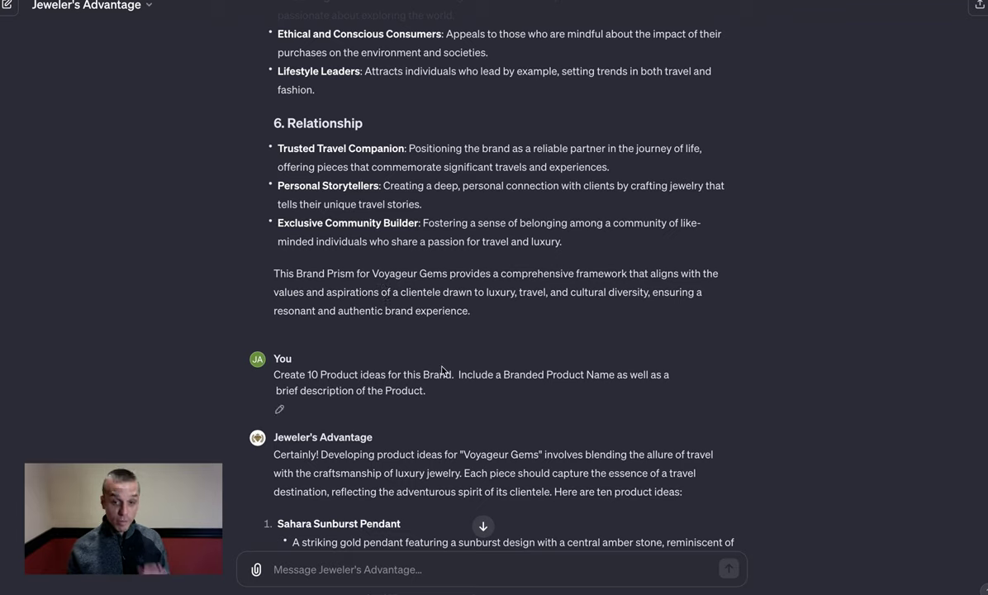
scroll(485, 368, down, 5)
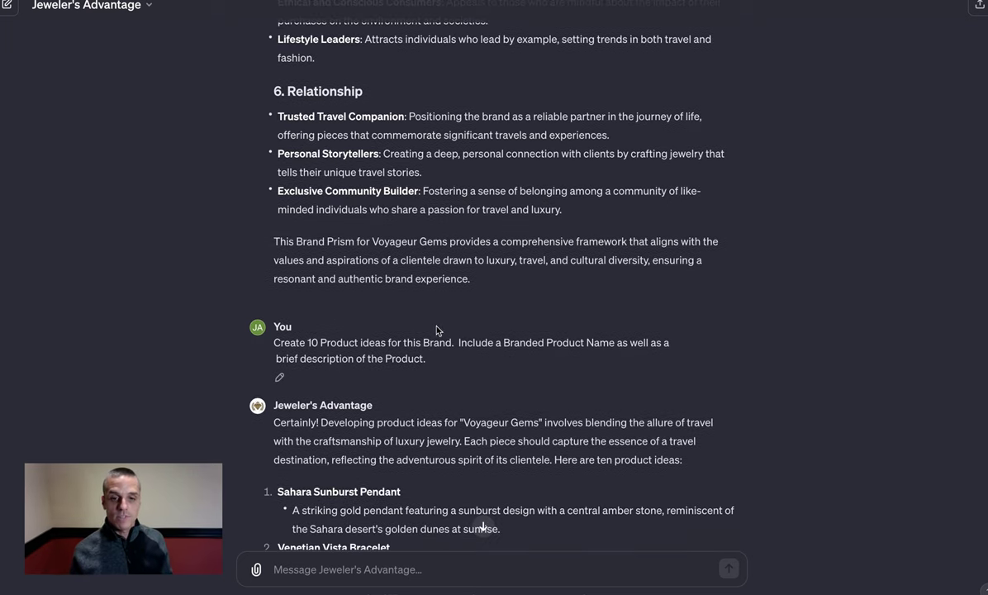
scroll(442, 332, down, 2)
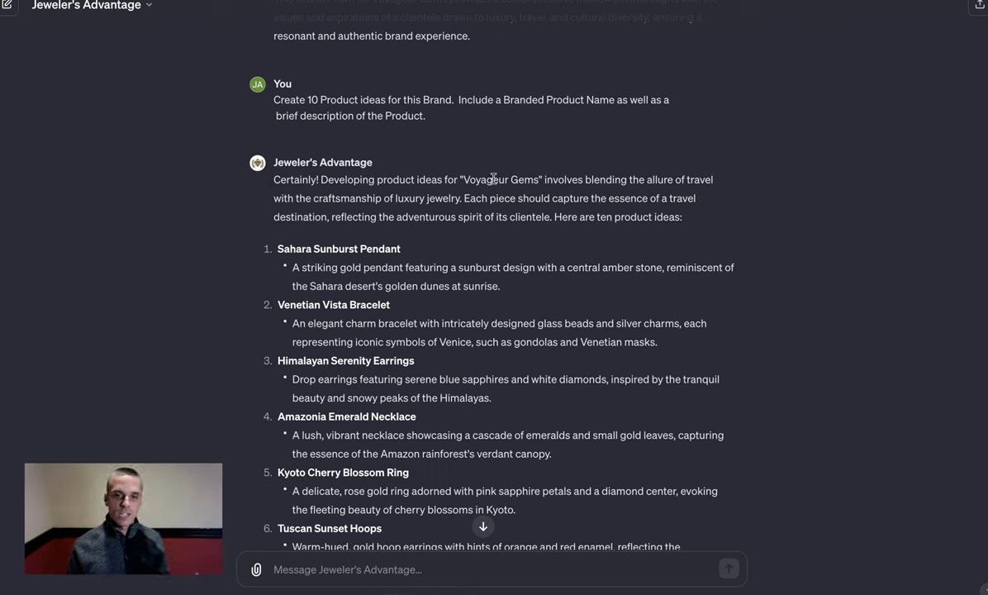
scroll(479, 184, down, 1)
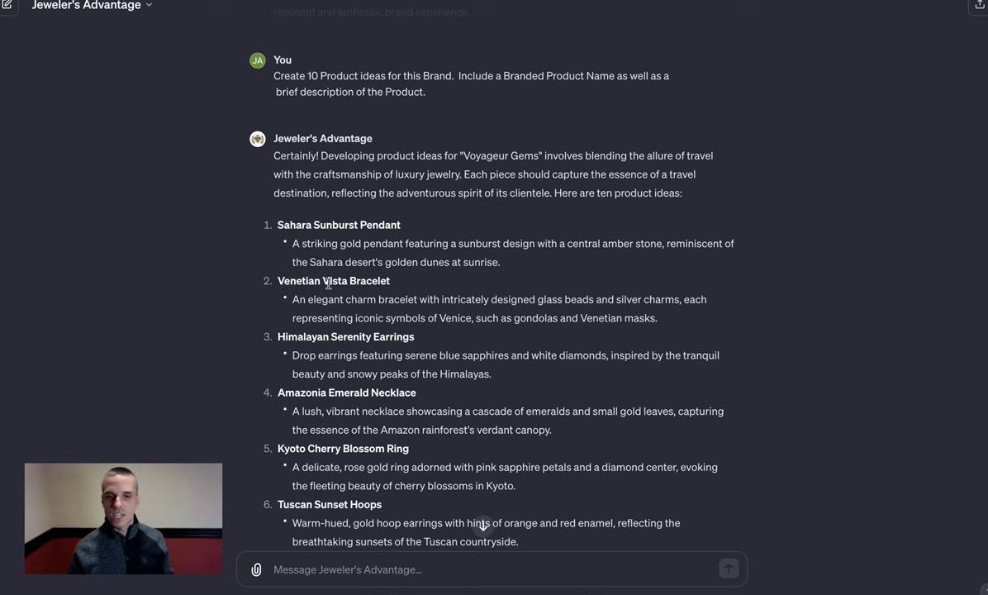
scroll(221, 286, down, 1)
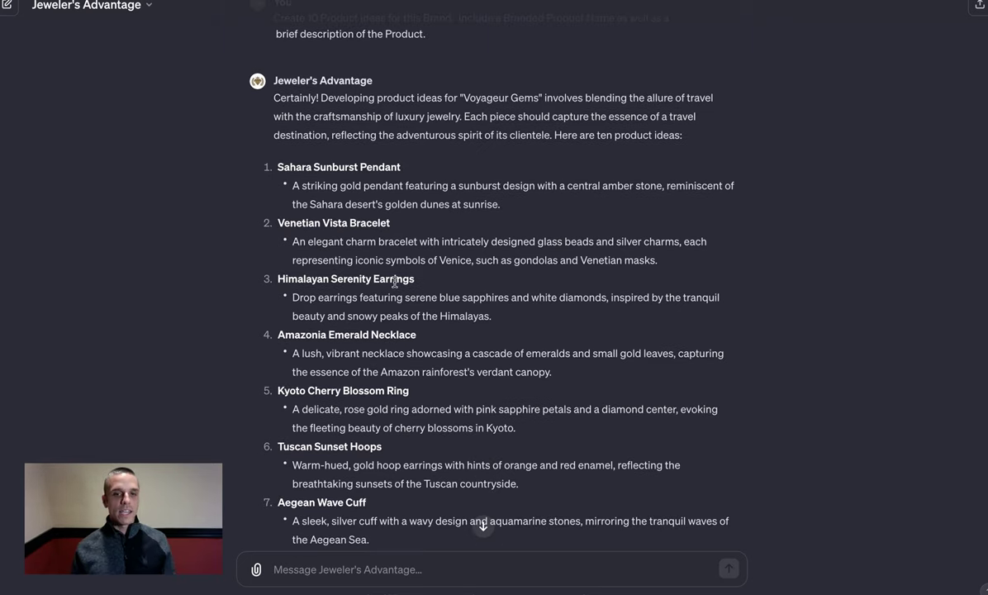
scroll(425, 285, down, 1)
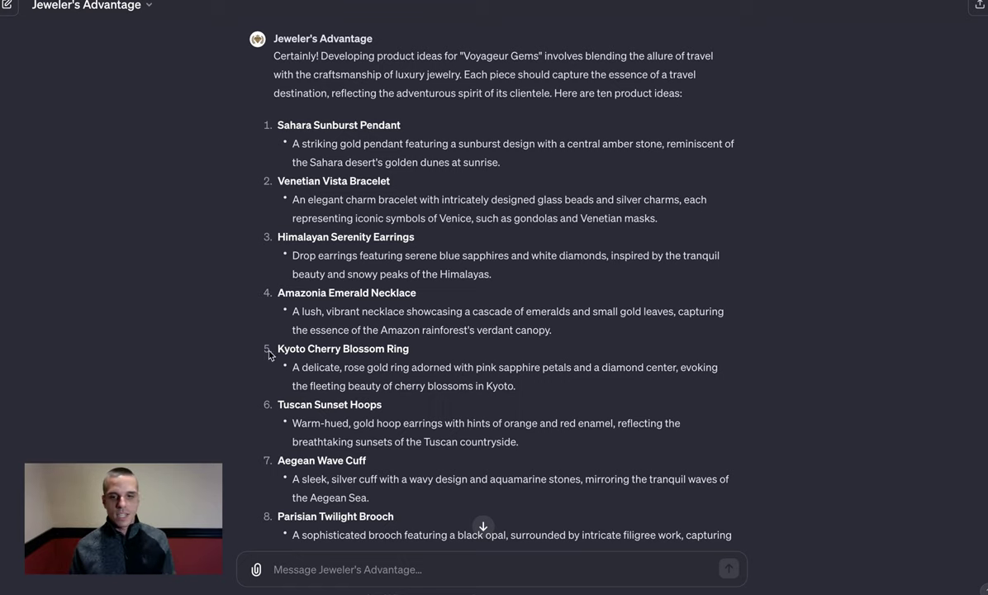
scroll(252, 341, down, 3)
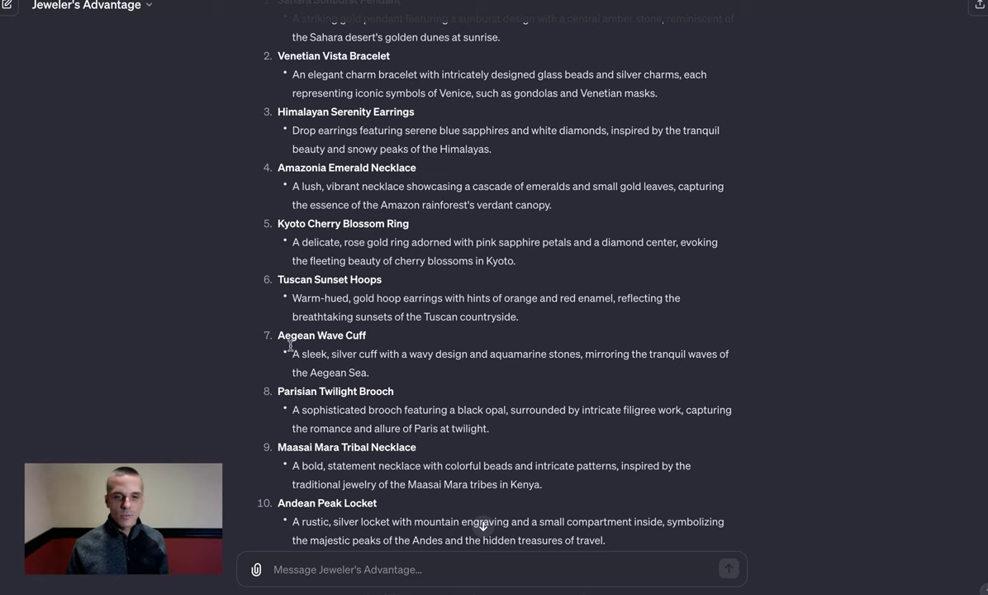
scroll(243, 342, down, 3)
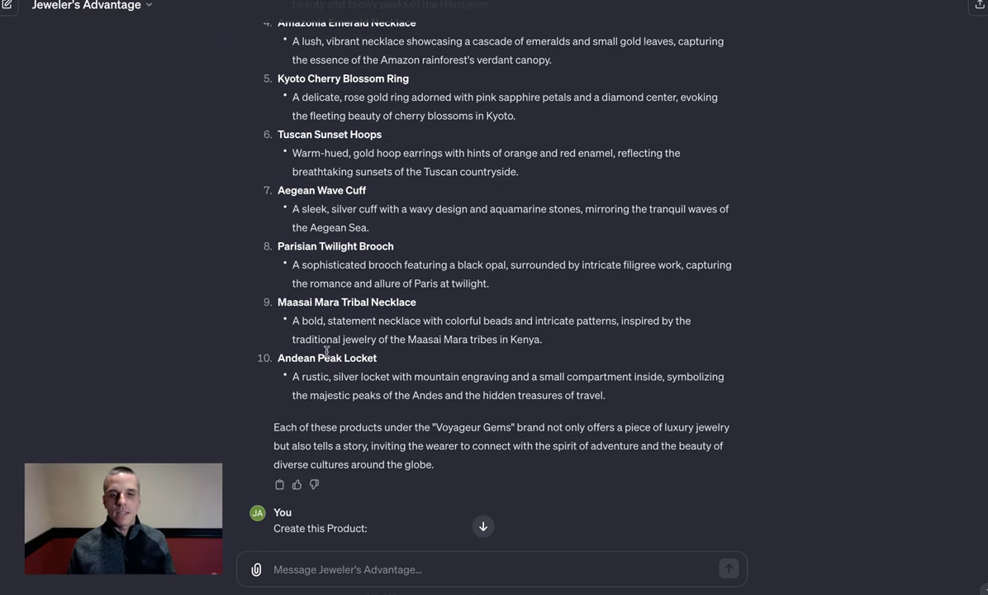
scroll(331, 349, up, 5)
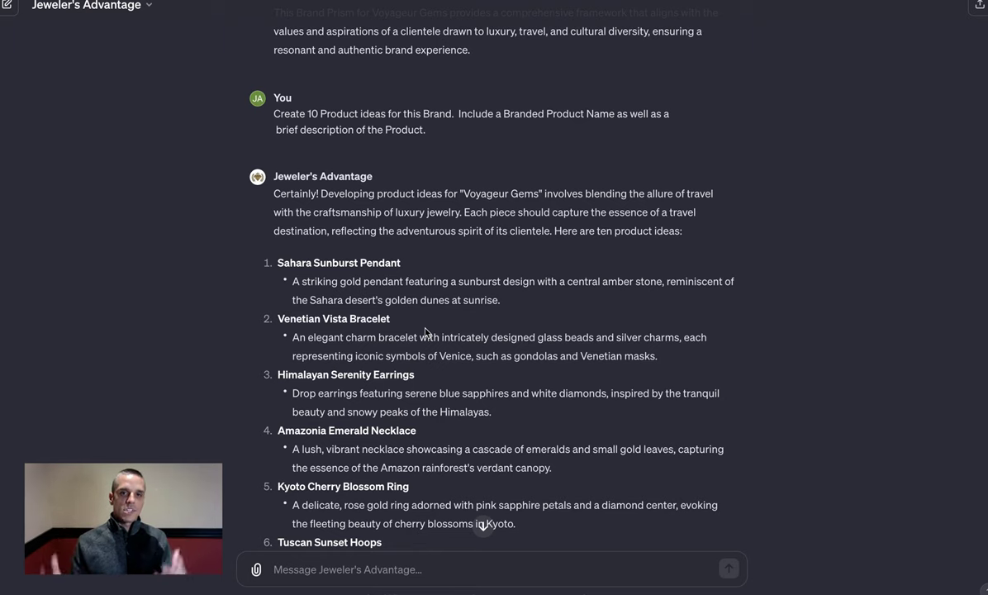
scroll(613, 349, up, 5)
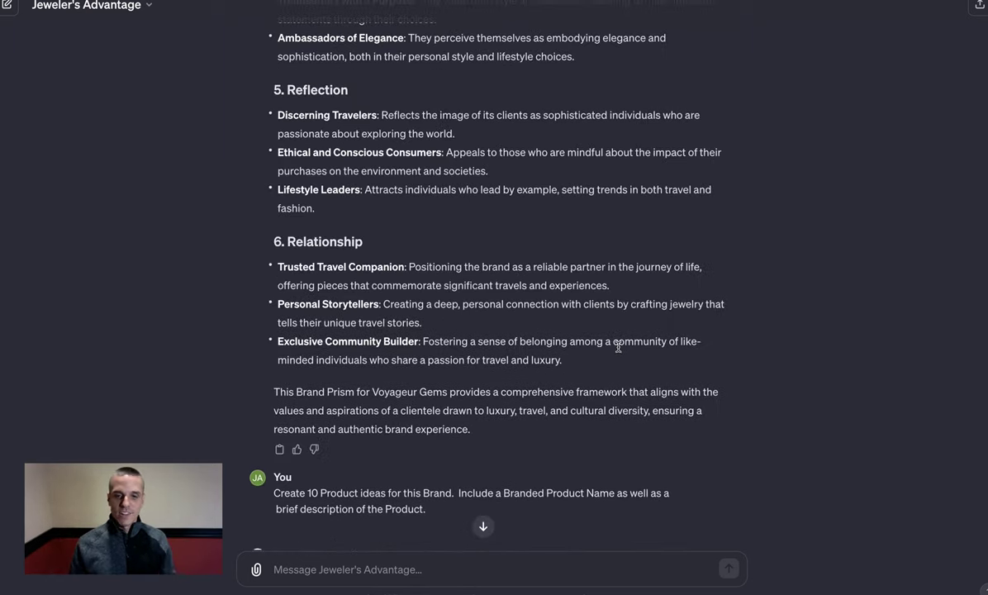
scroll(618, 348, down, 3)
scroll(620, 351, up, 4)
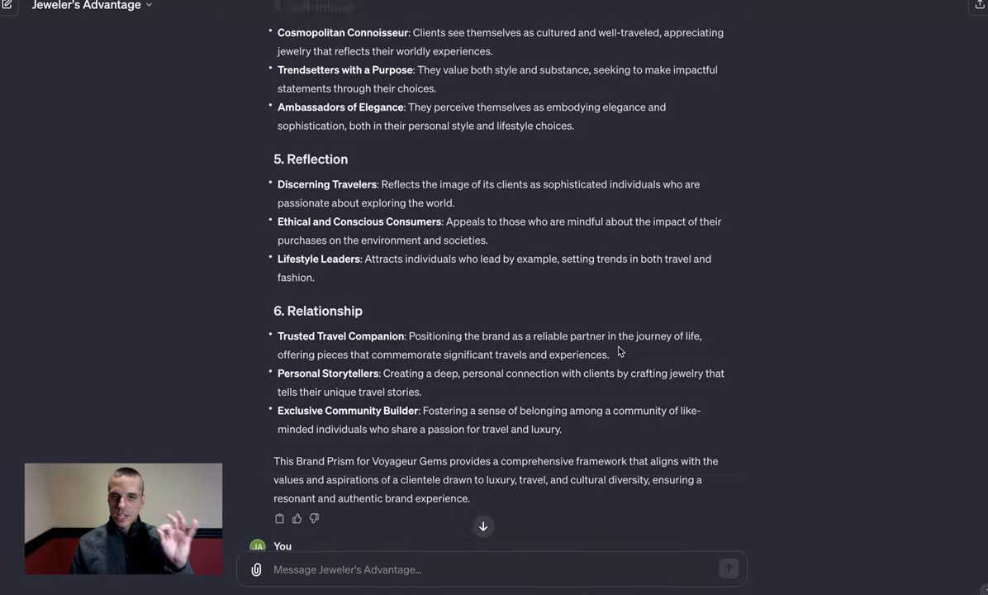
scroll(619, 350, up, 12)
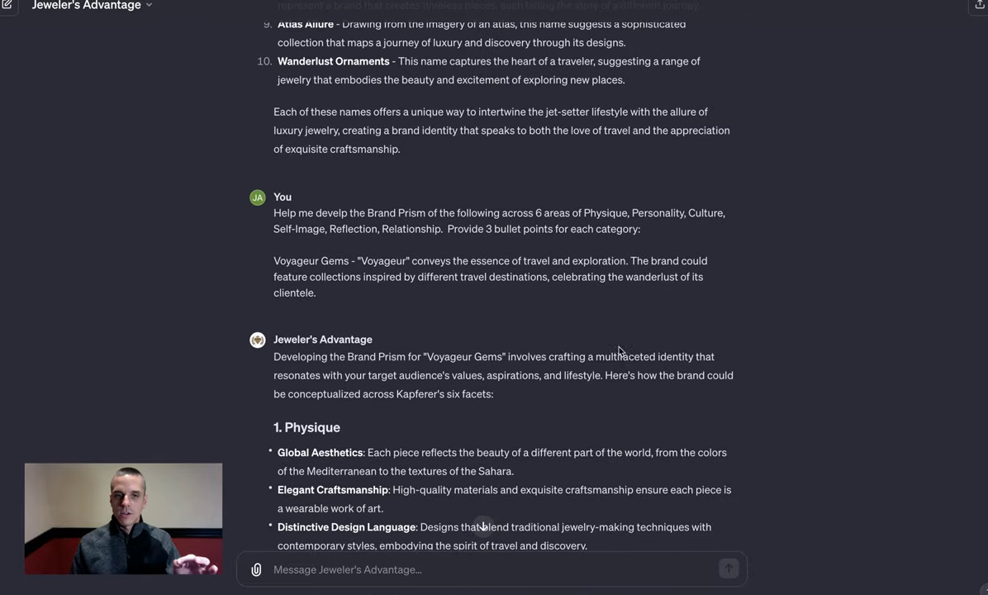
scroll(314, 347, down, 8)
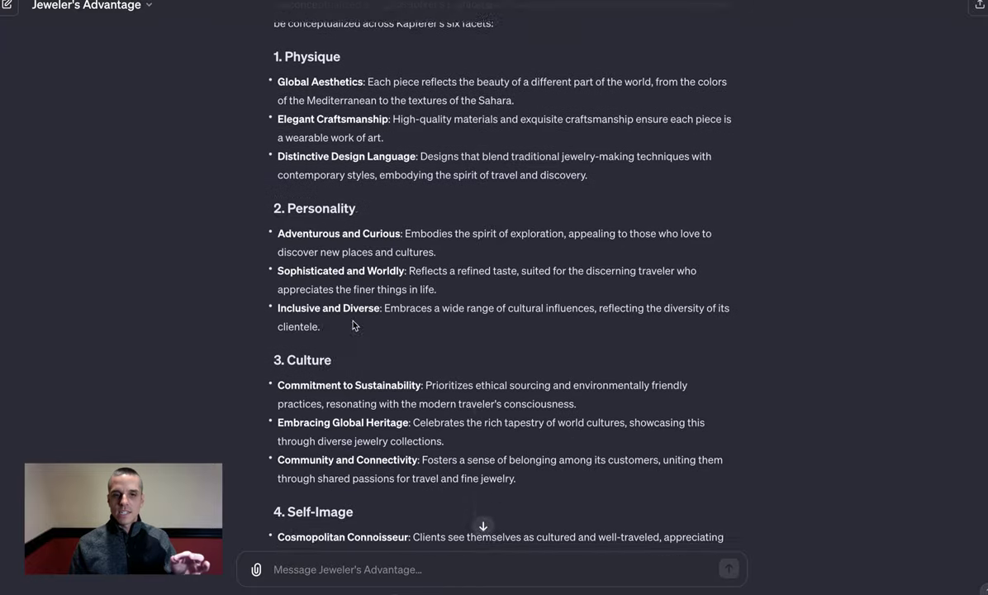
scroll(354, 325, down, 20)
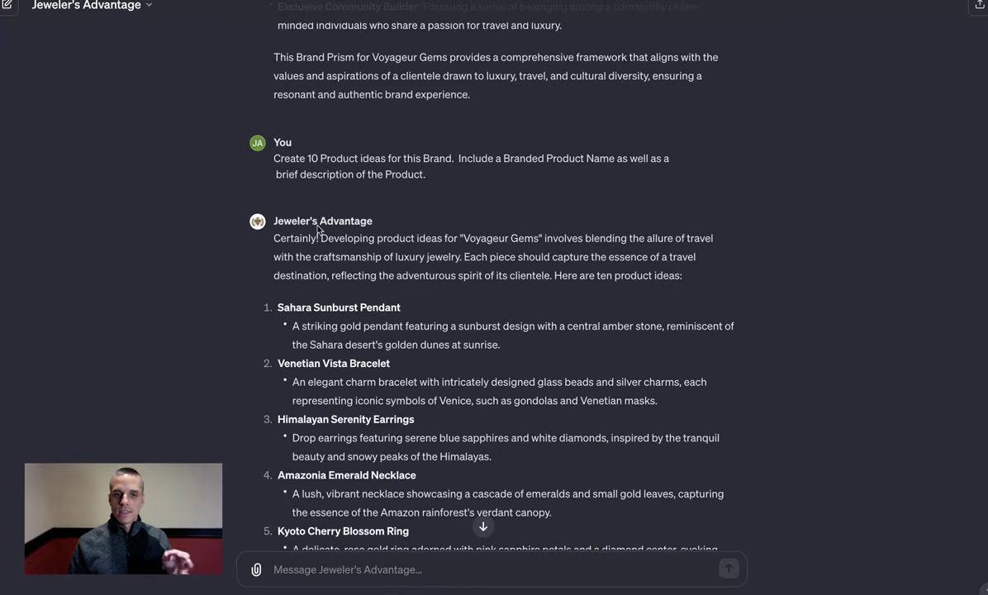
scroll(416, 270, up, 1)
scroll(426, 282, down, 8)
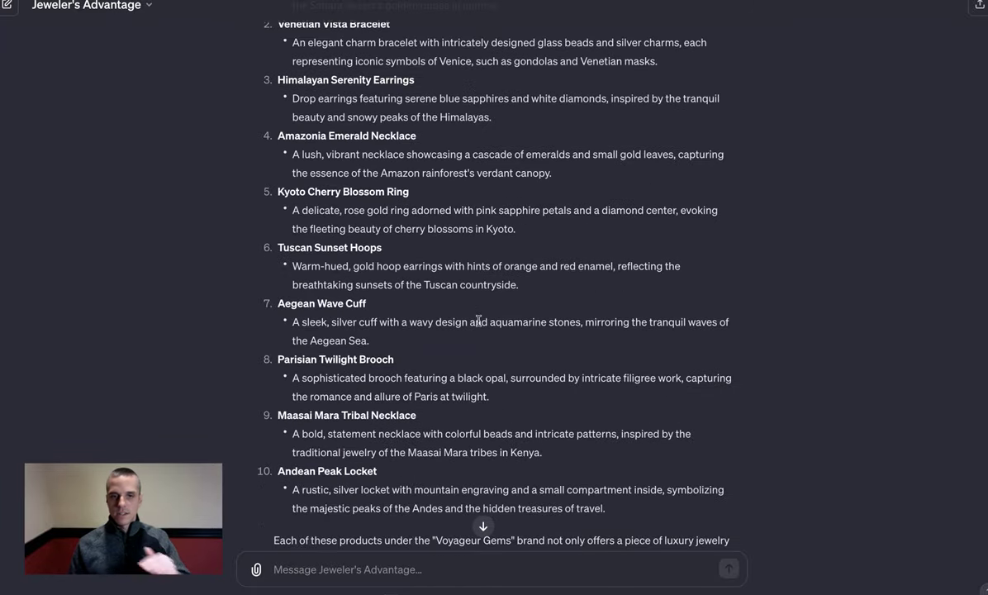
scroll(479, 323, down, 1)
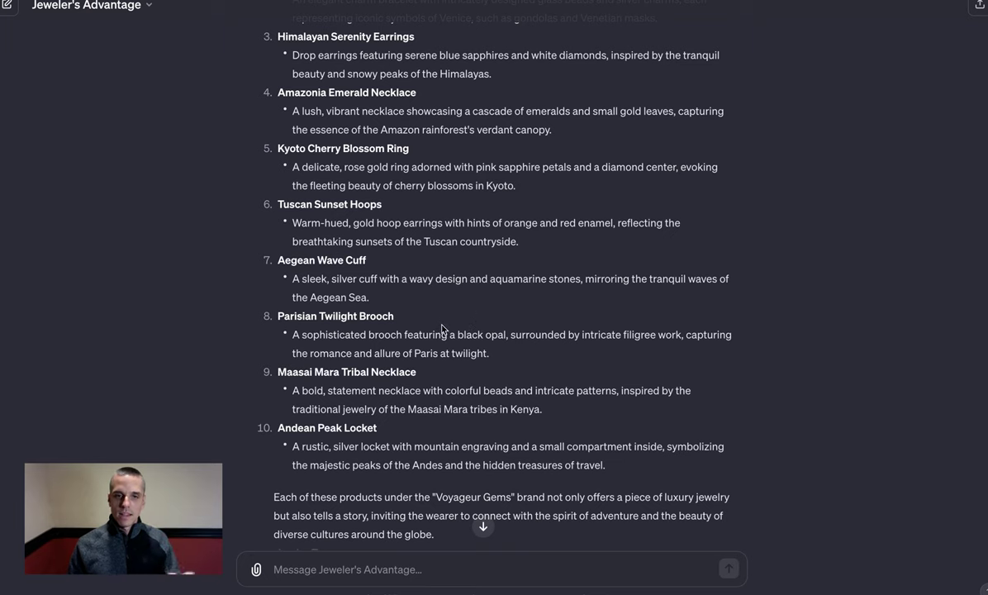
scroll(479, 322, up, 12)
scroll(533, 296, up, 4)
scroll(533, 297, down, 7)
scroll(533, 299, down, 12)
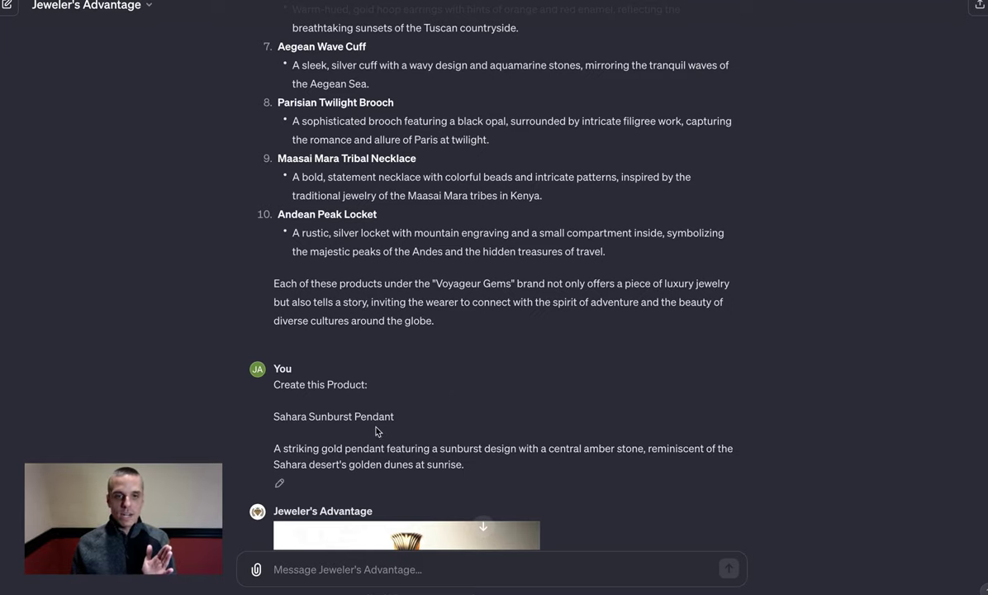
scroll(376, 431, up, 10)
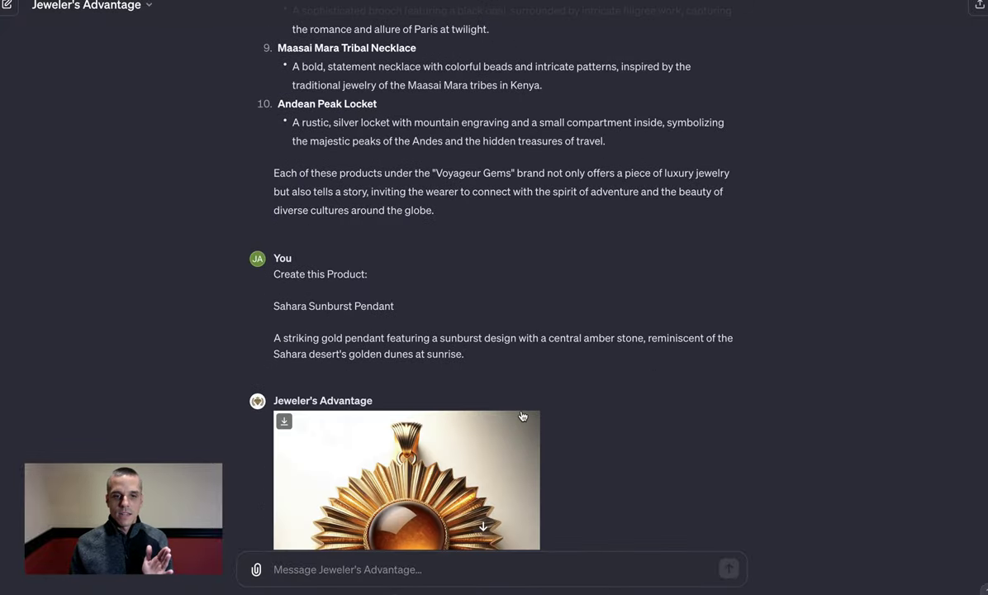
scroll(570, 421, down, 4)
scroll(602, 428, down, 1)
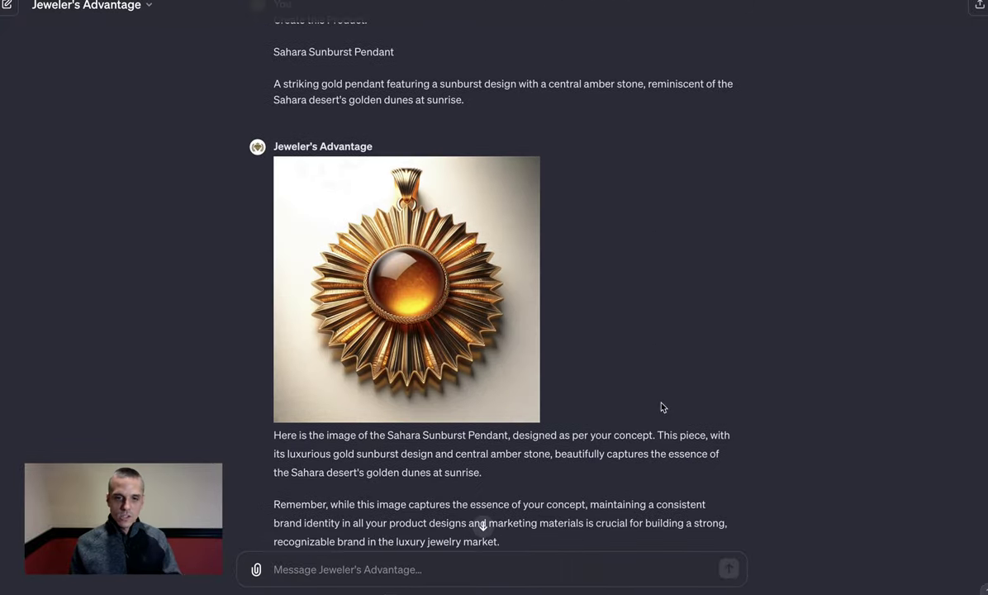
scroll(597, 388, down, 1)
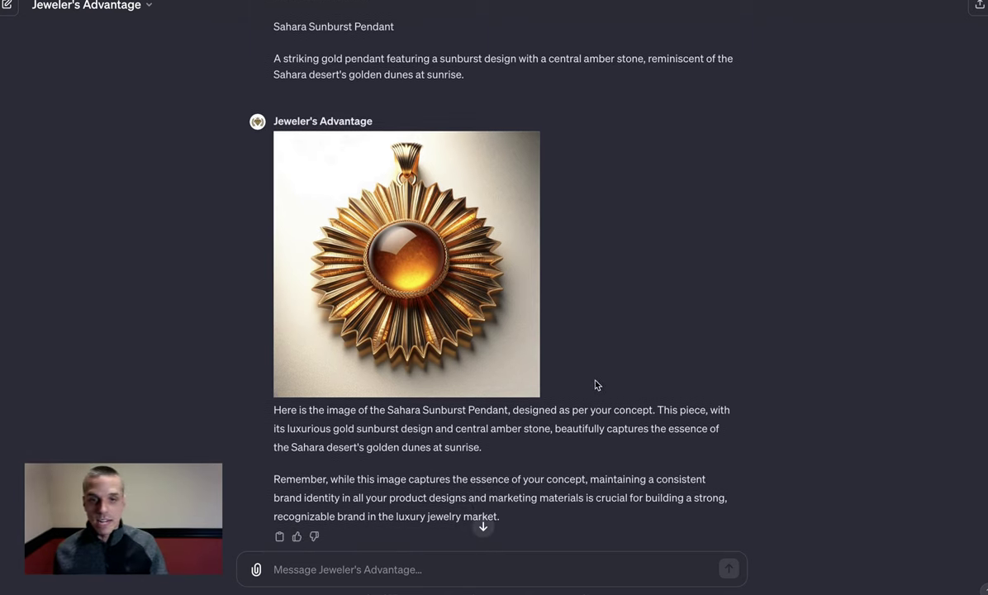
scroll(612, 301, up, 5)
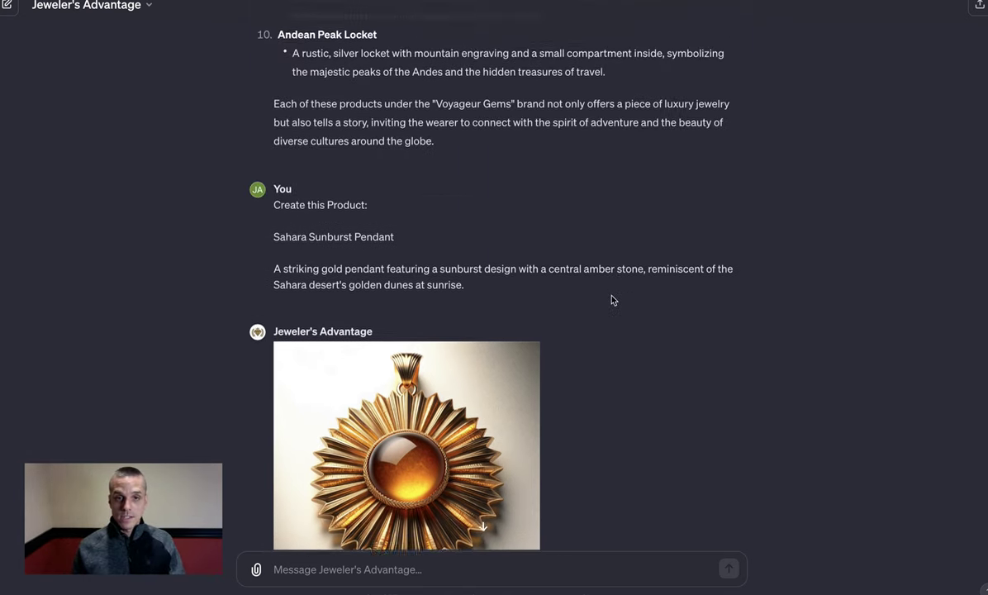
scroll(612, 300, down, 3)
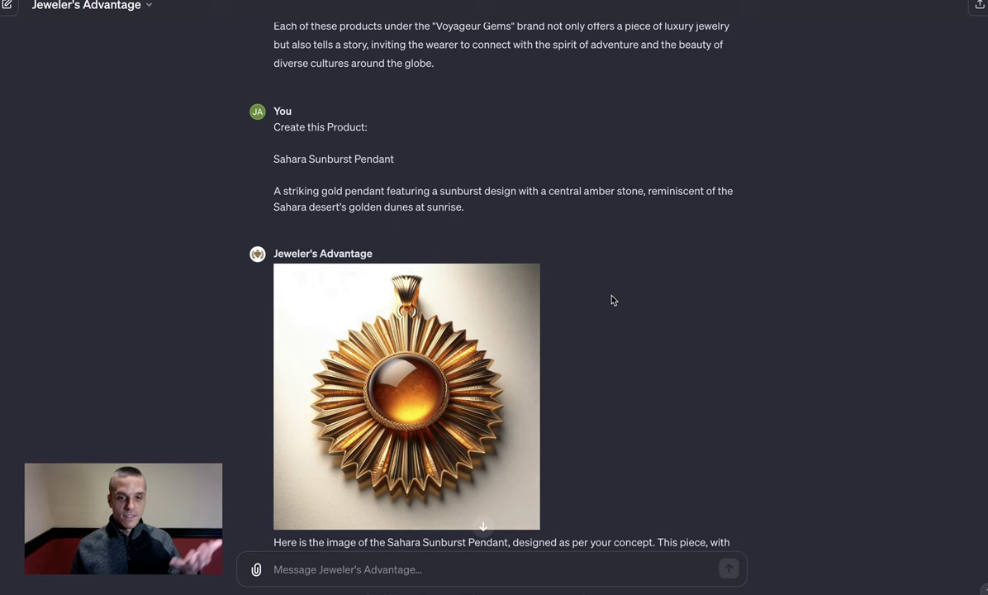
scroll(613, 300, down, 1)
scroll(600, 274, down, 1)
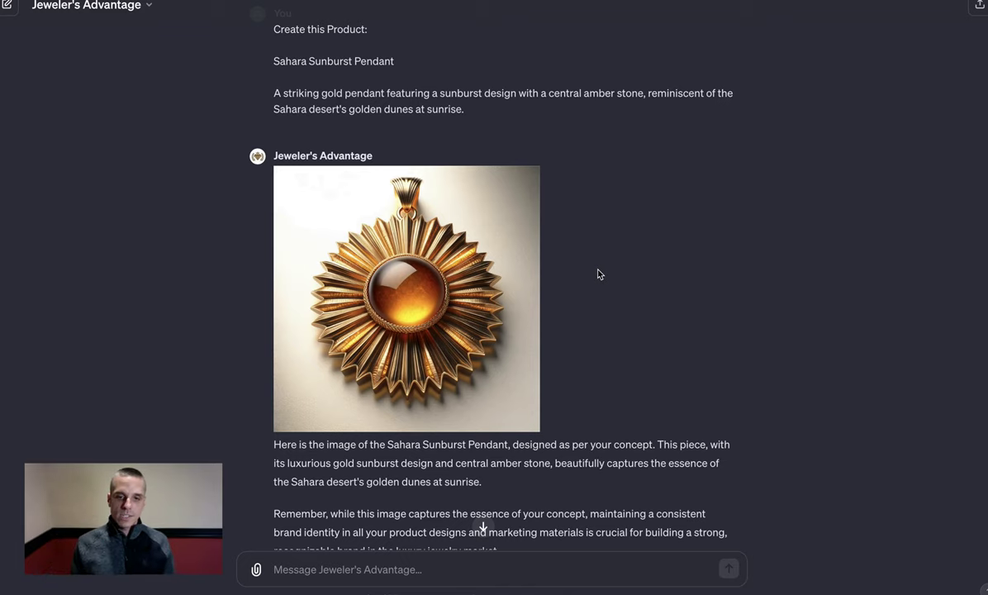
scroll(599, 273, down, 1)
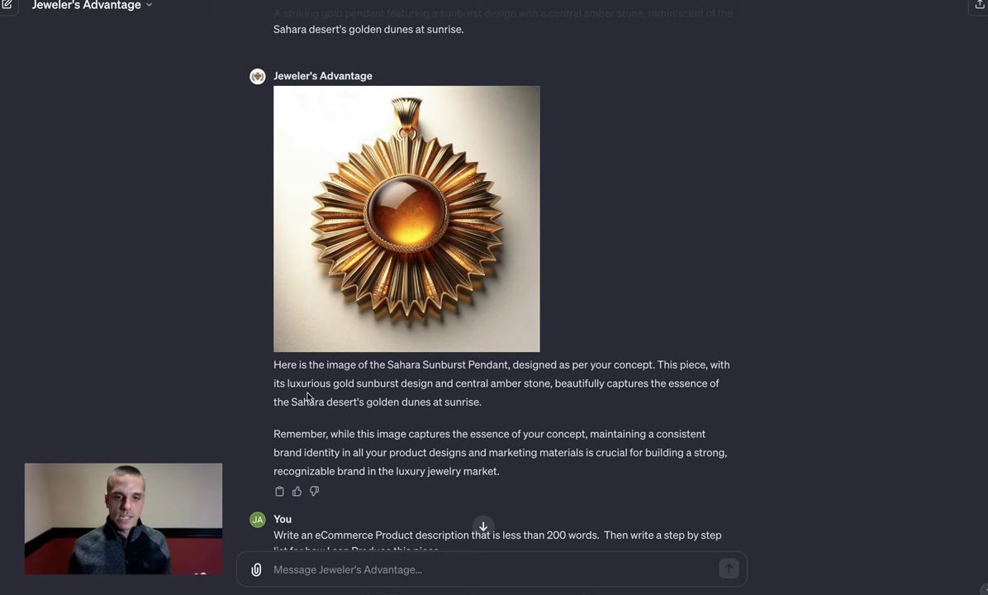
scroll(441, 405, down, 1)
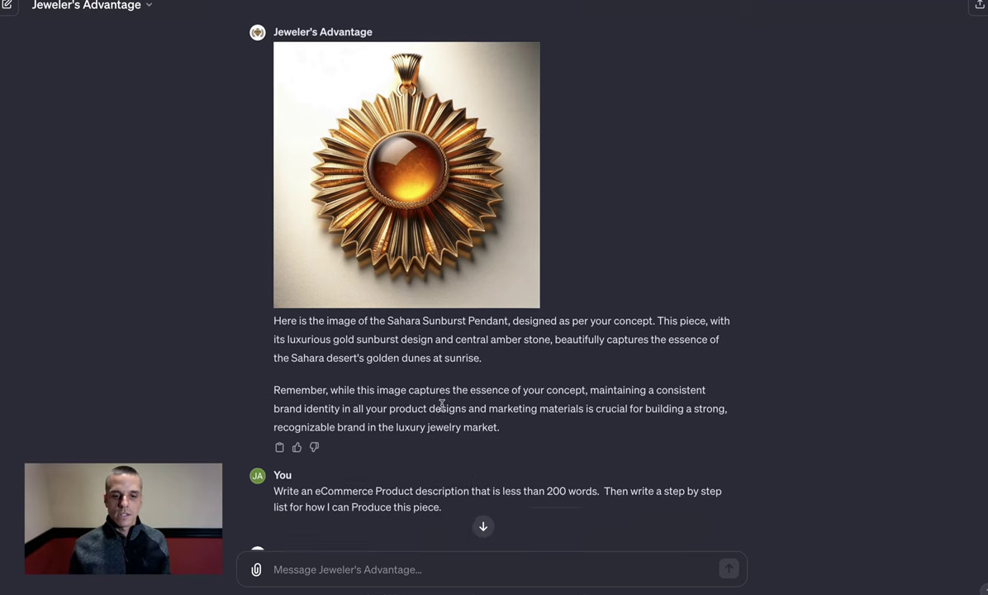
scroll(442, 405, up, 1)
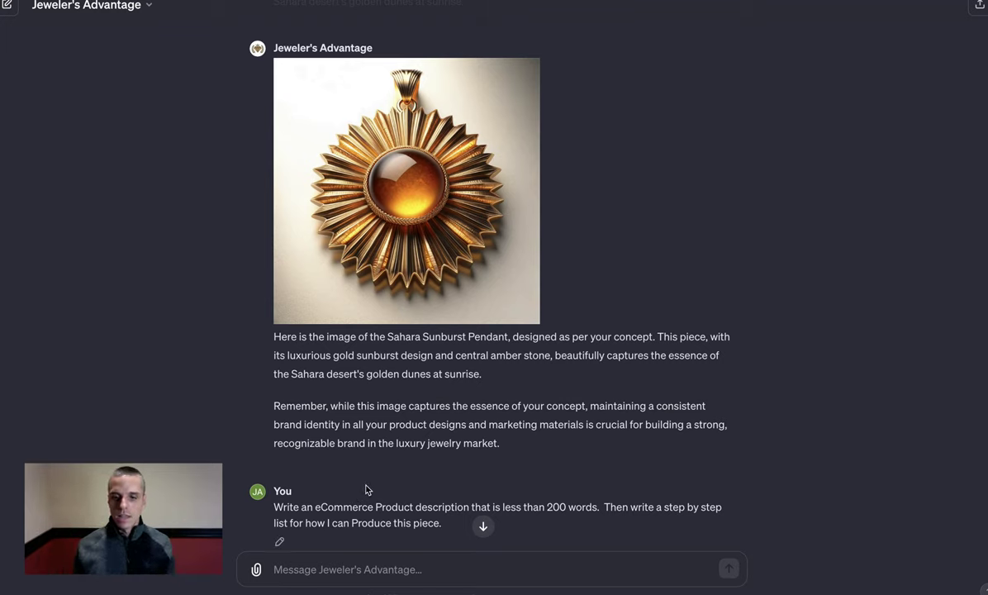
scroll(389, 463, down, 2)
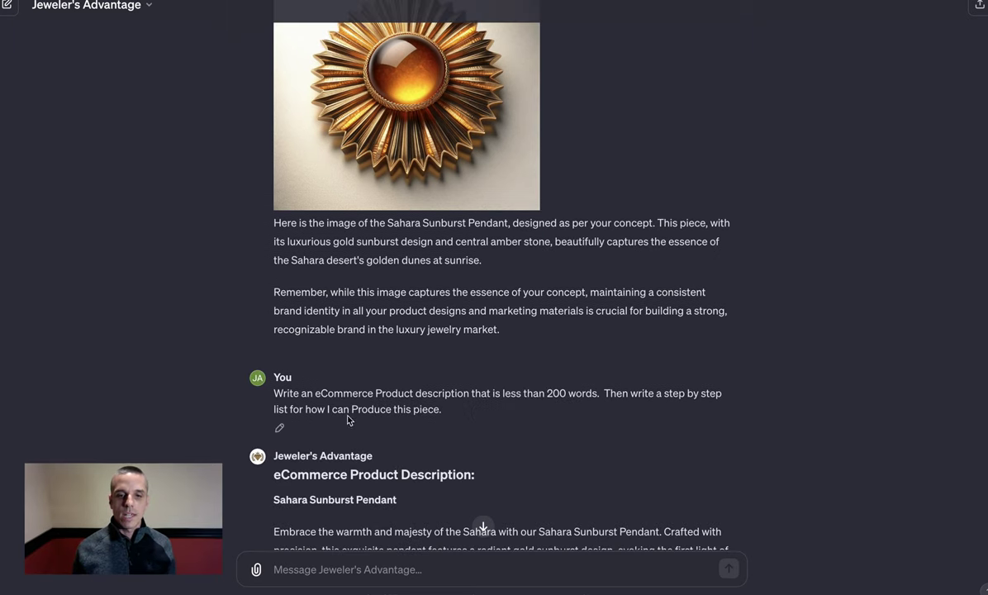
scroll(451, 409, up, 2)
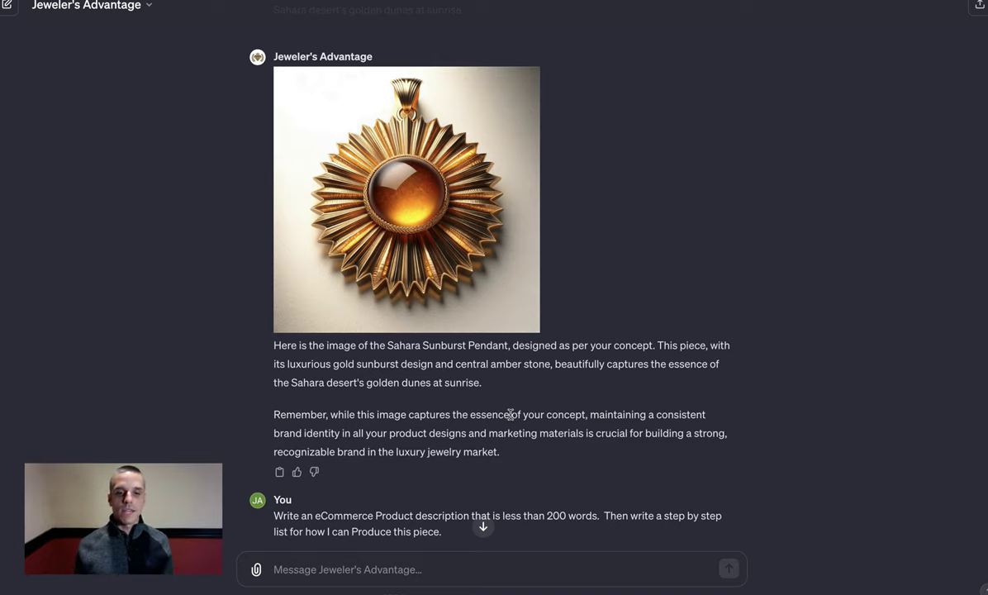
scroll(511, 414, down, 4)
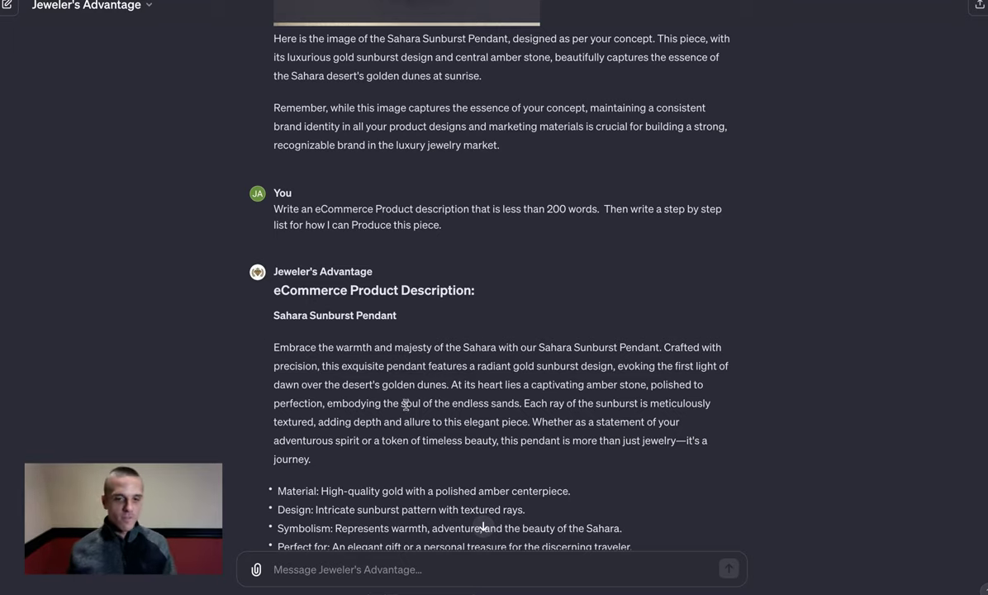
scroll(404, 401, down, 1)
scroll(504, 291, down, 2)
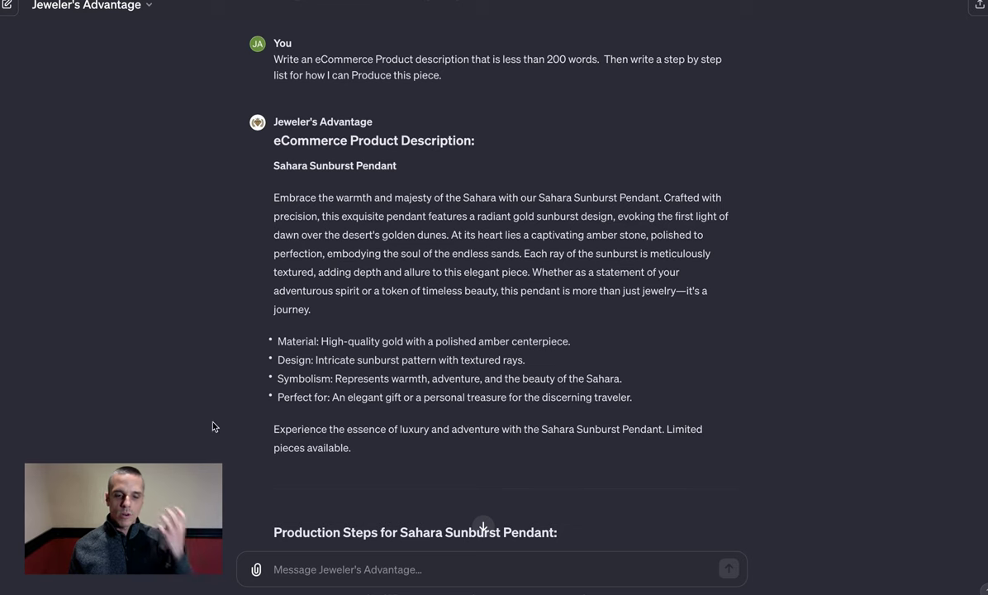
scroll(214, 427, down, 5)
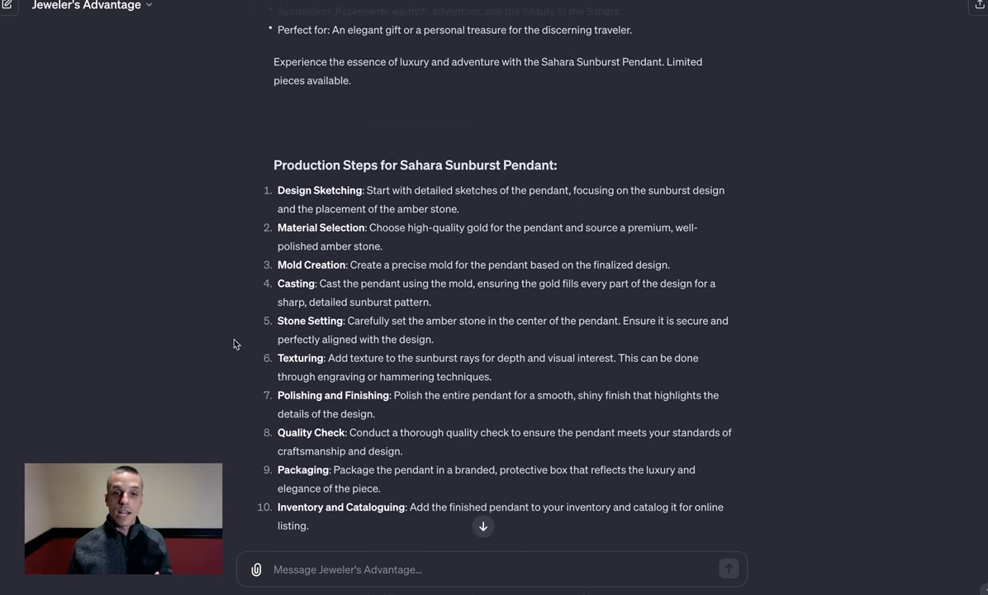
scroll(485, 247, down, 1)
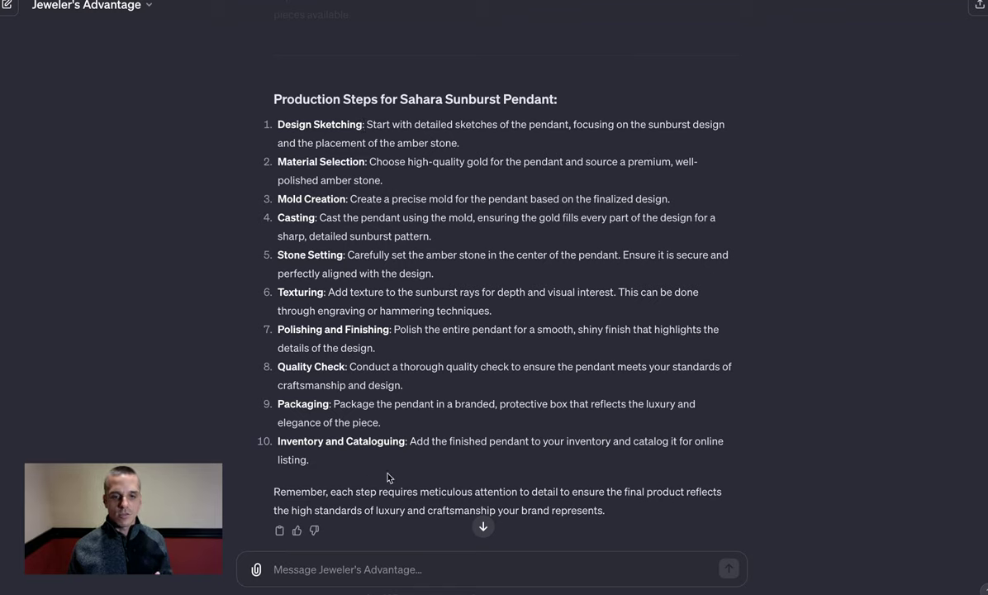
scroll(395, 473, down, 1)
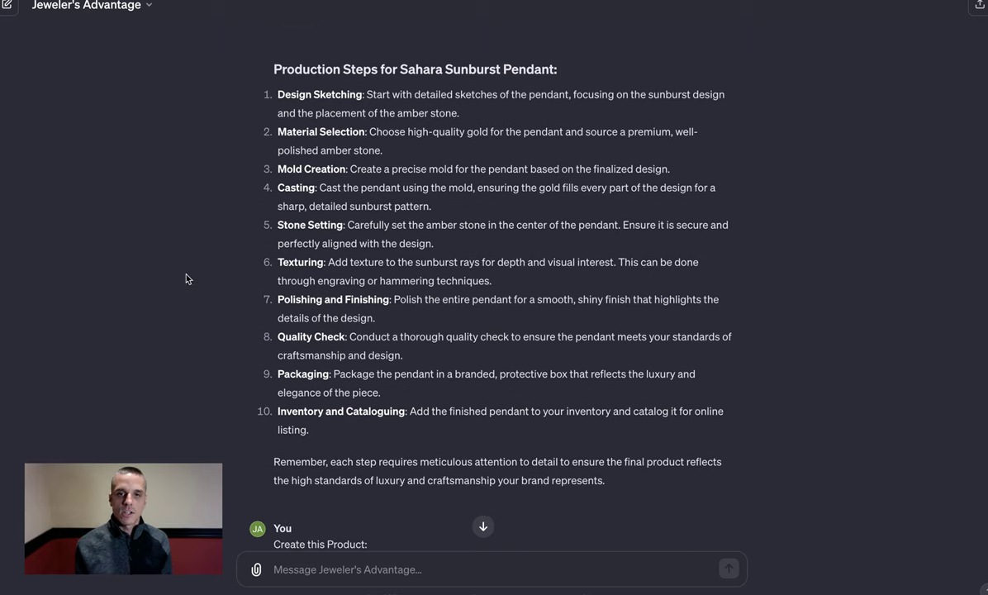
scroll(206, 271, up, 10)
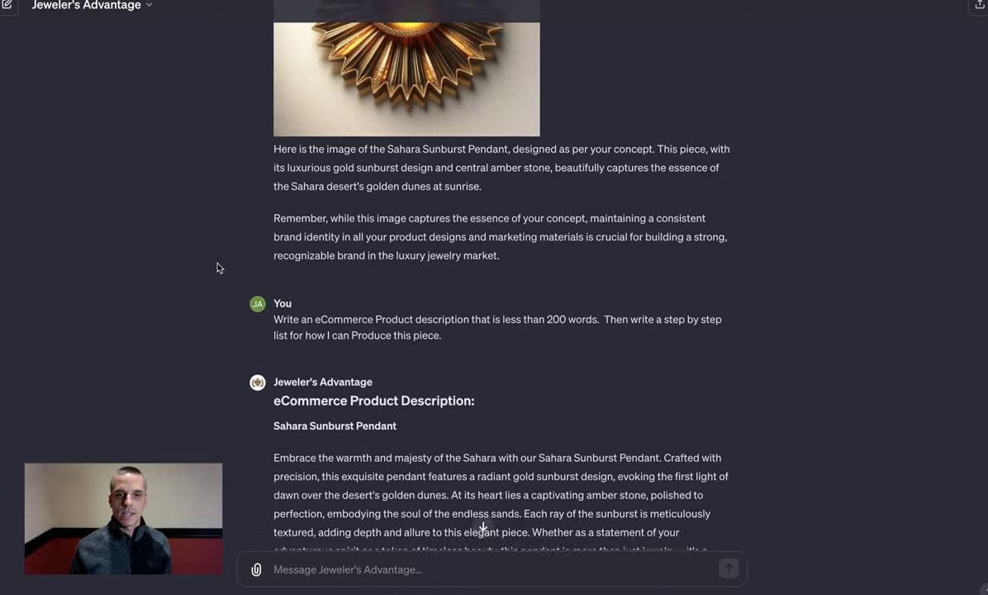
scroll(219, 267, up, 3)
scroll(219, 267, down, 8)
scroll(219, 267, down, 3)
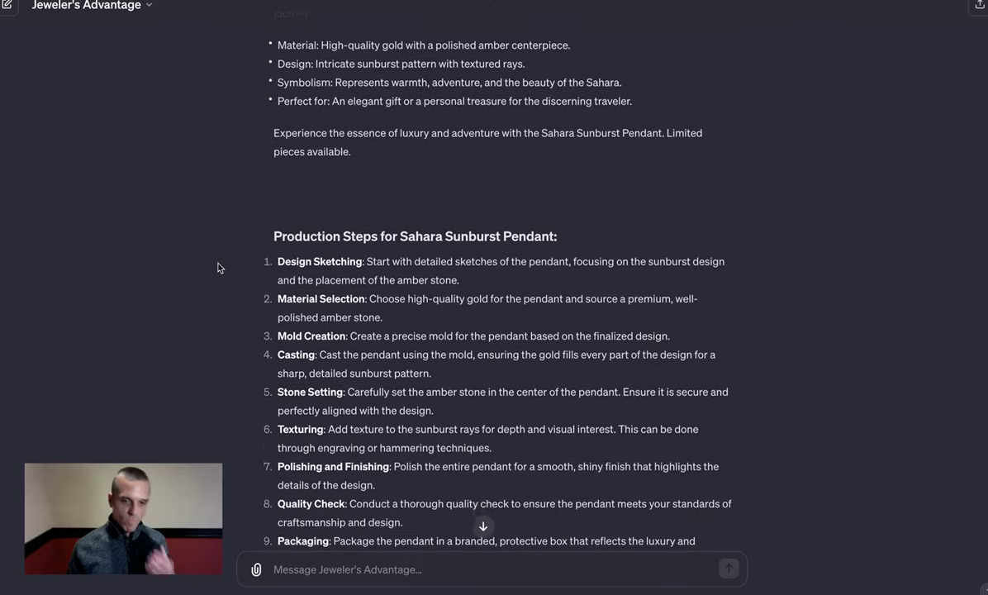
scroll(219, 267, up, 12)
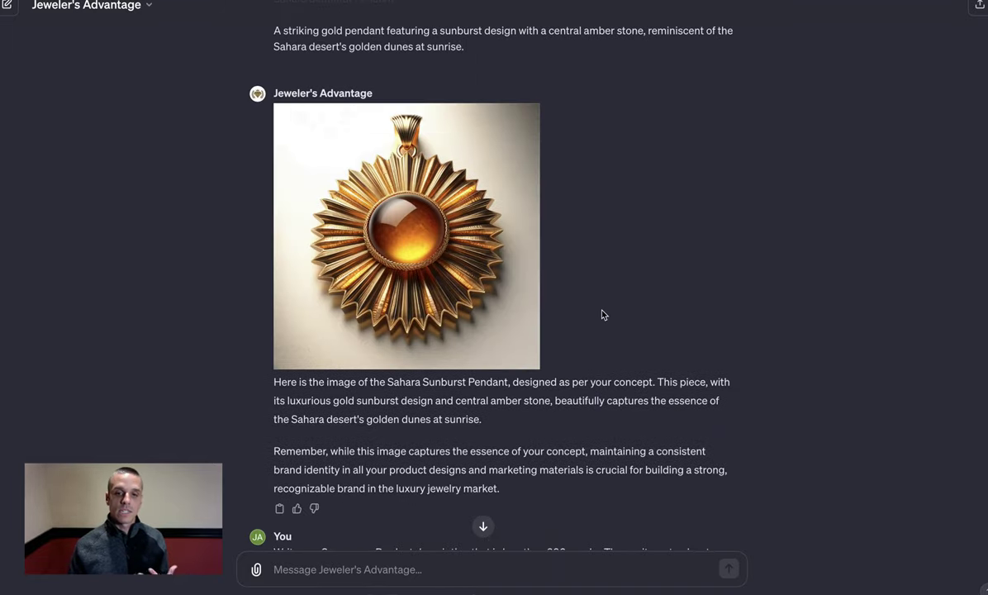
scroll(657, 323, down, 15)
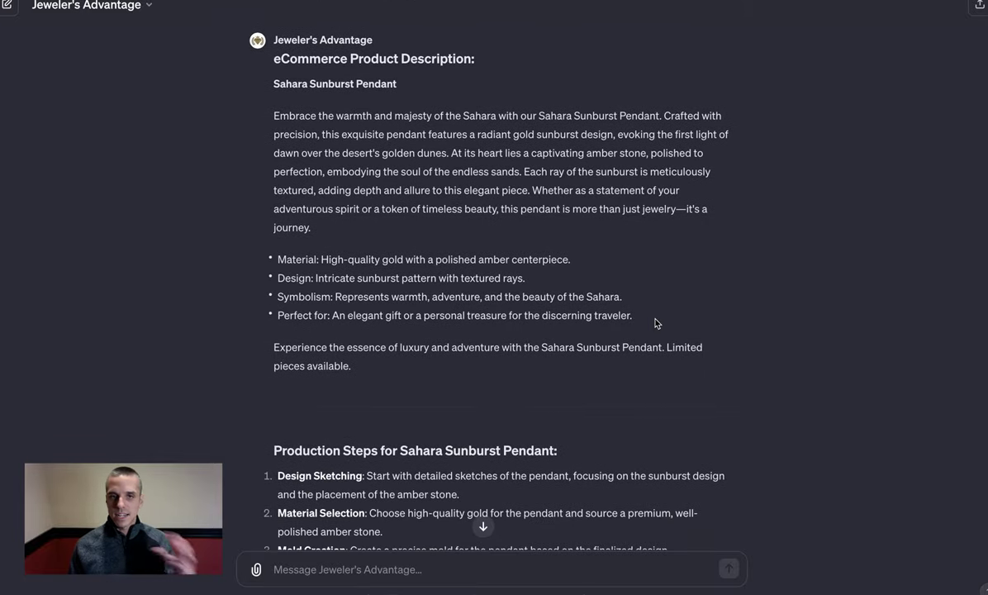
scroll(657, 324, down, 10)
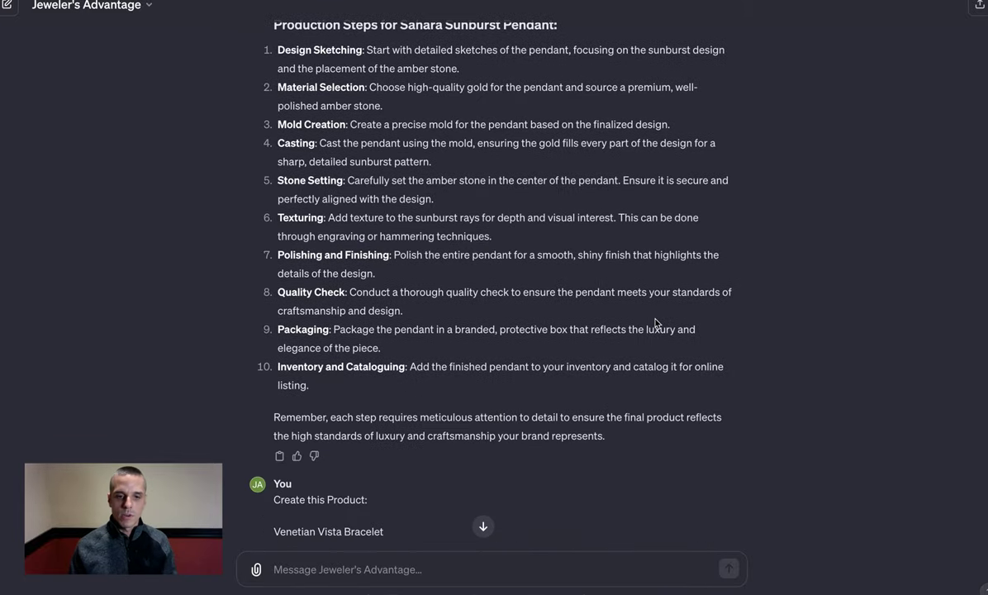
scroll(656, 323, down, 2)
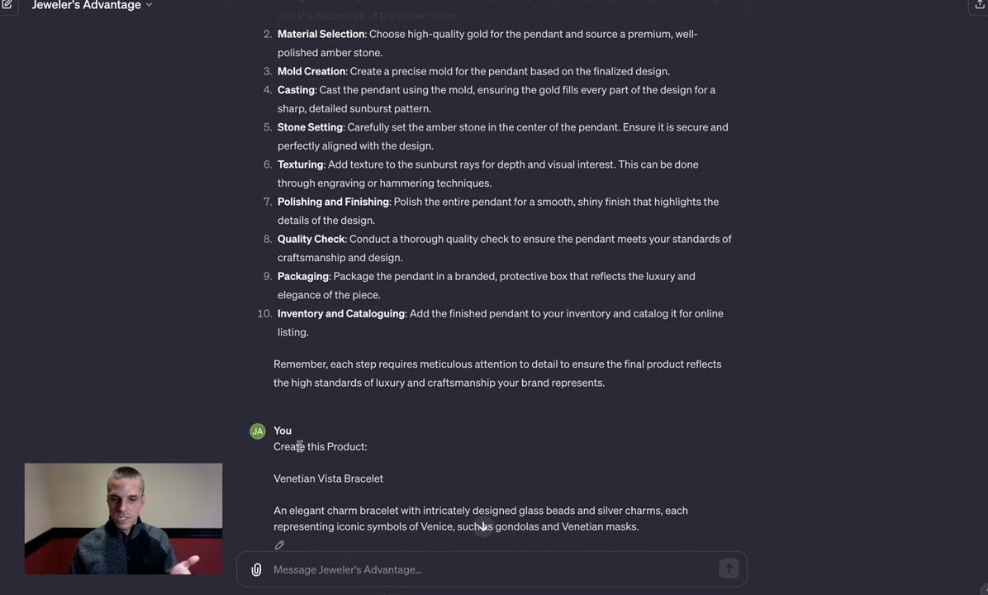
scroll(475, 371, up, 15)
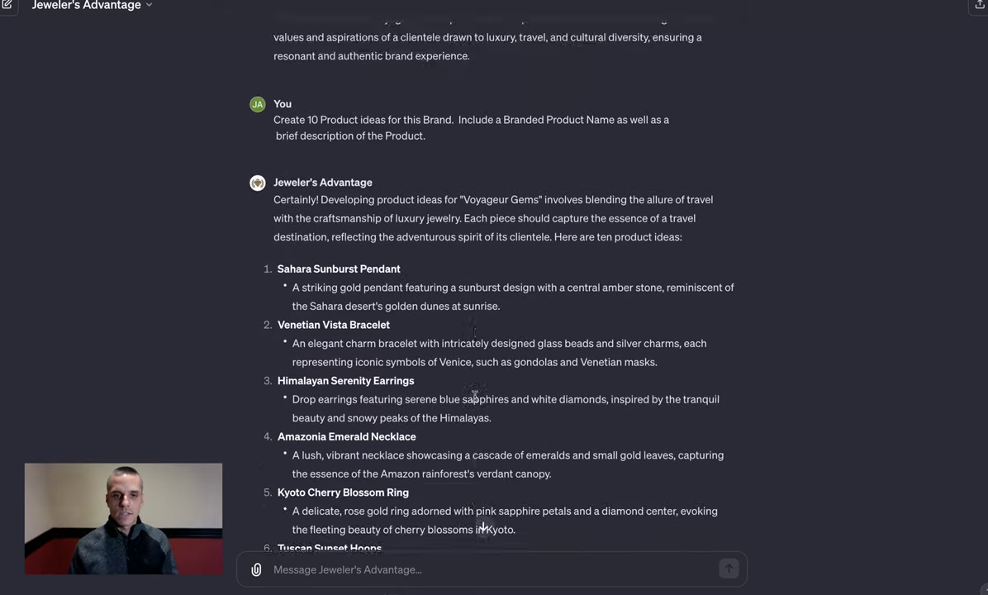
scroll(475, 397, up, 1)
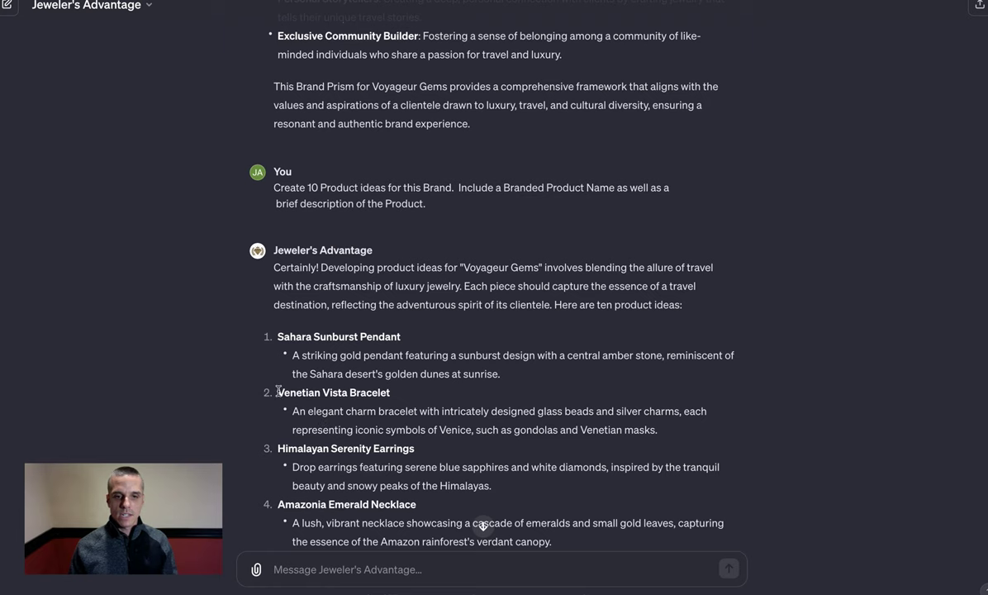
drag(279, 391, 661, 428)
scroll(653, 429, down, 2)
scroll(651, 429, down, 4)
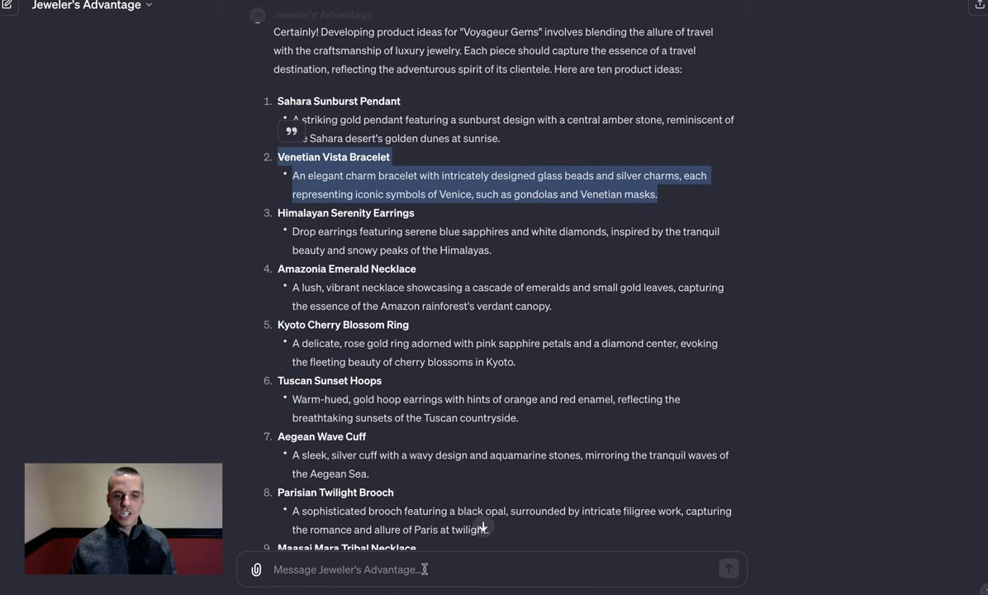
scroll(466, 512, down, 15)
scroll(462, 479, down, 18)
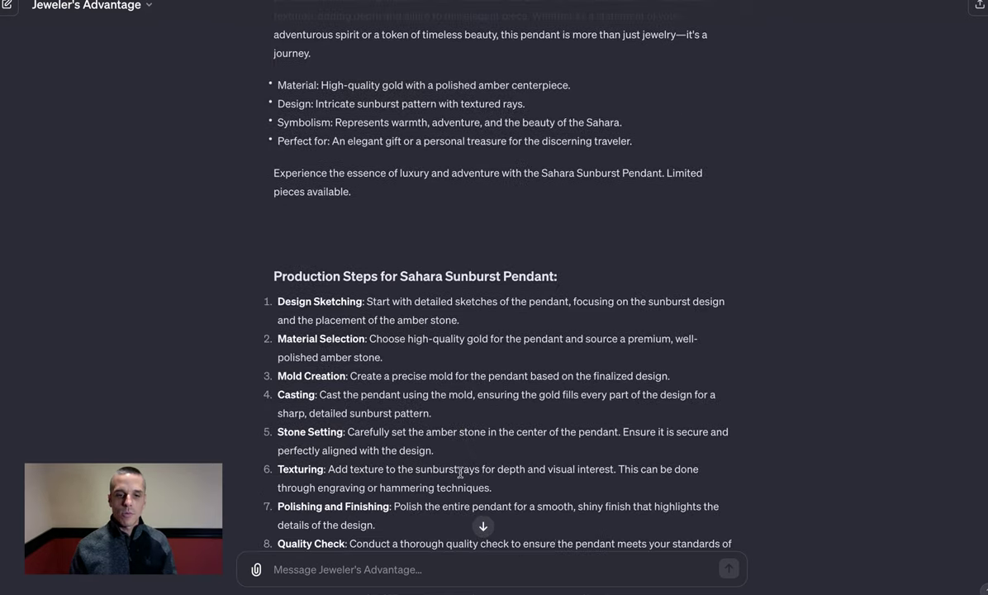
scroll(446, 462, down, 7)
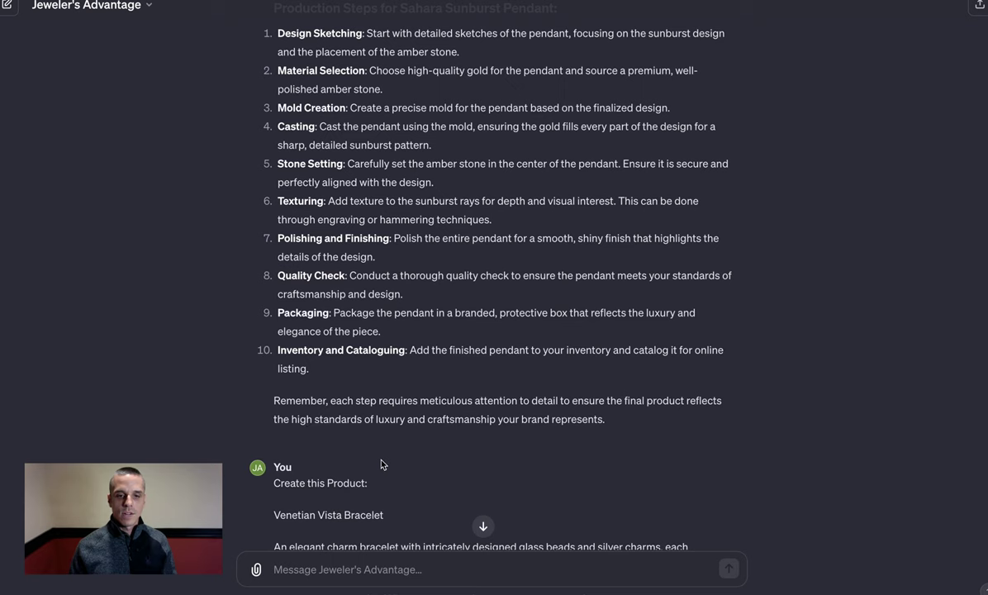
scroll(381, 464, down, 2)
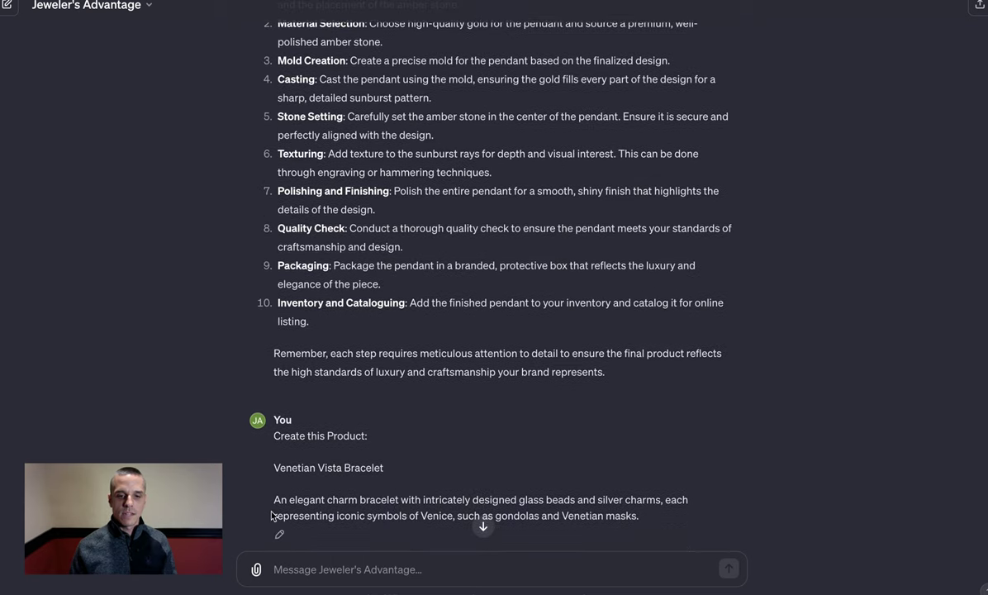
scroll(380, 463, down, 7)
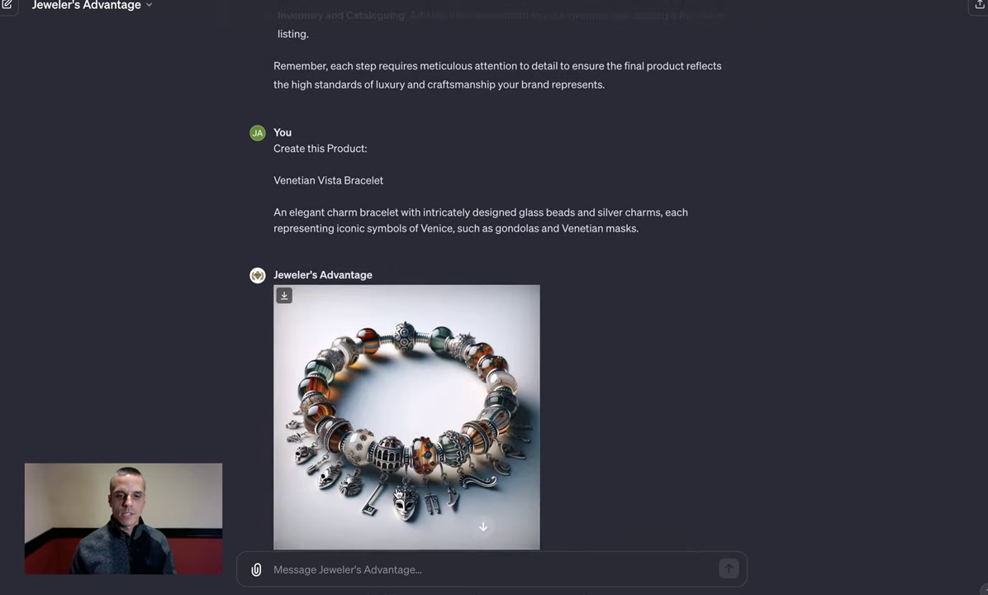
scroll(337, 496, down, 3)
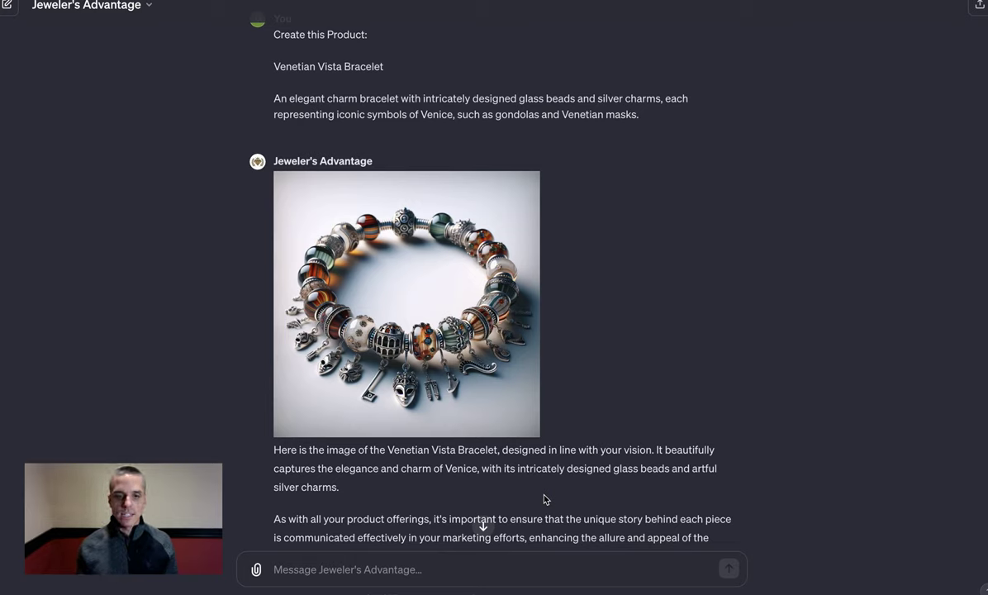
mouse_move(386, 390)
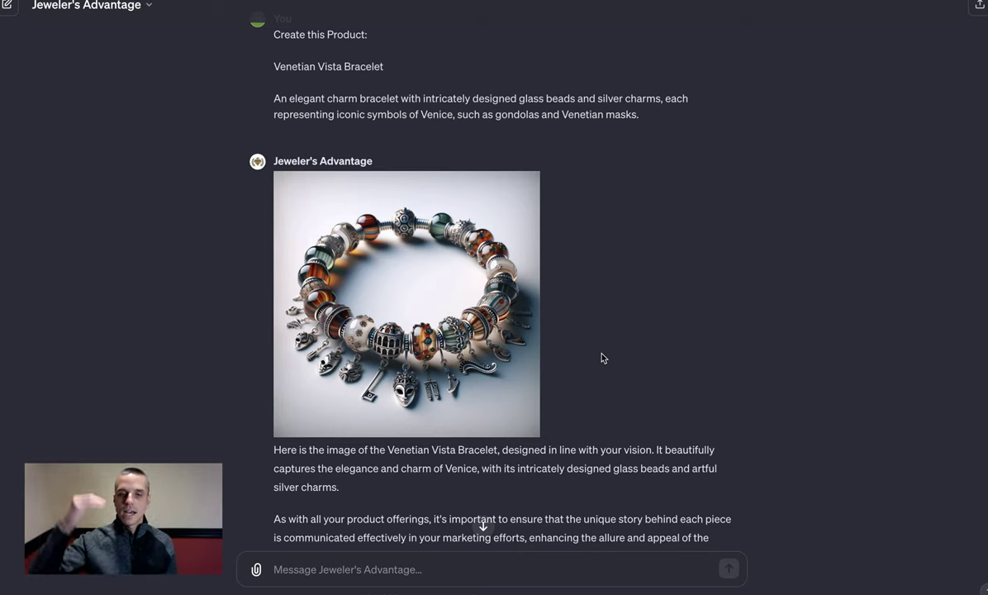
scroll(602, 357, down, 3)
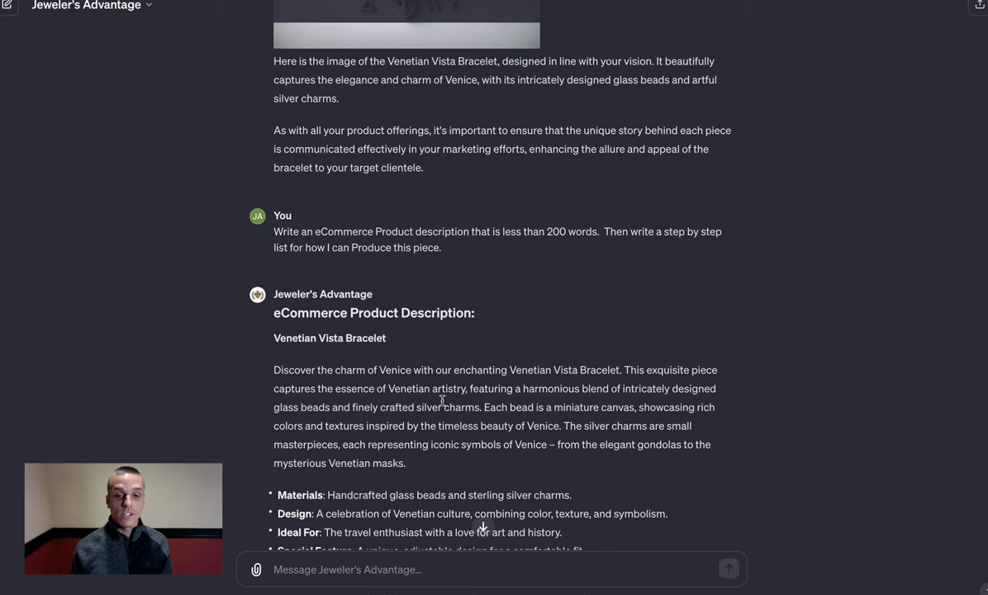
scroll(470, 411, up, 2)
scroll(470, 411, up, 5)
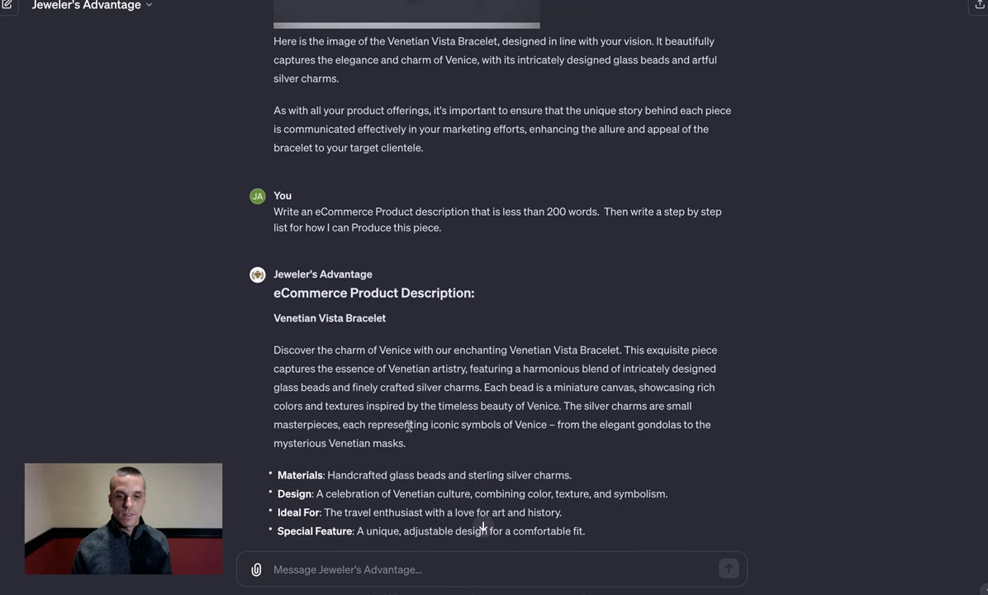
scroll(409, 426, up, 1)
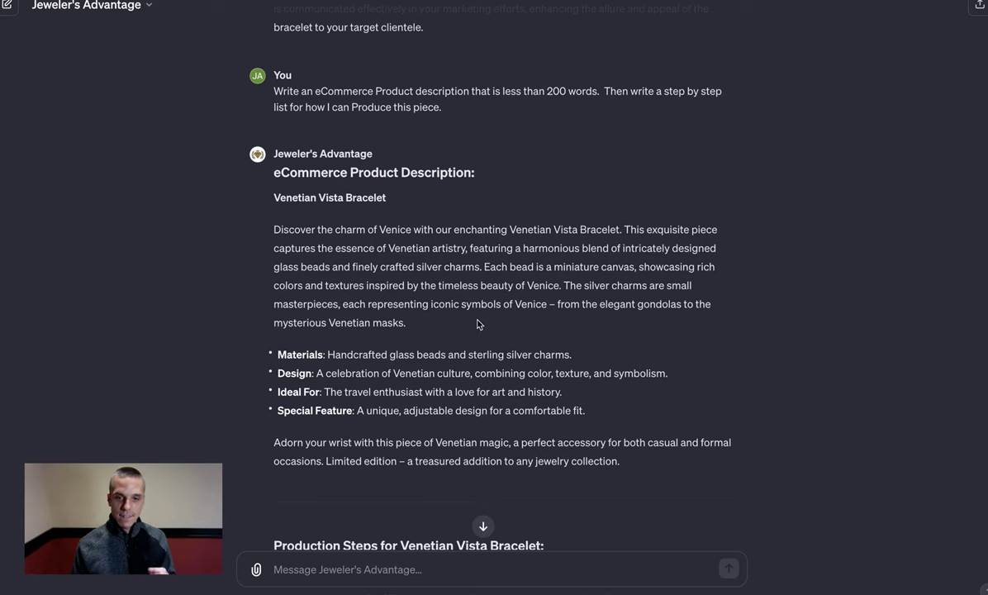
scroll(430, 331, up, 5)
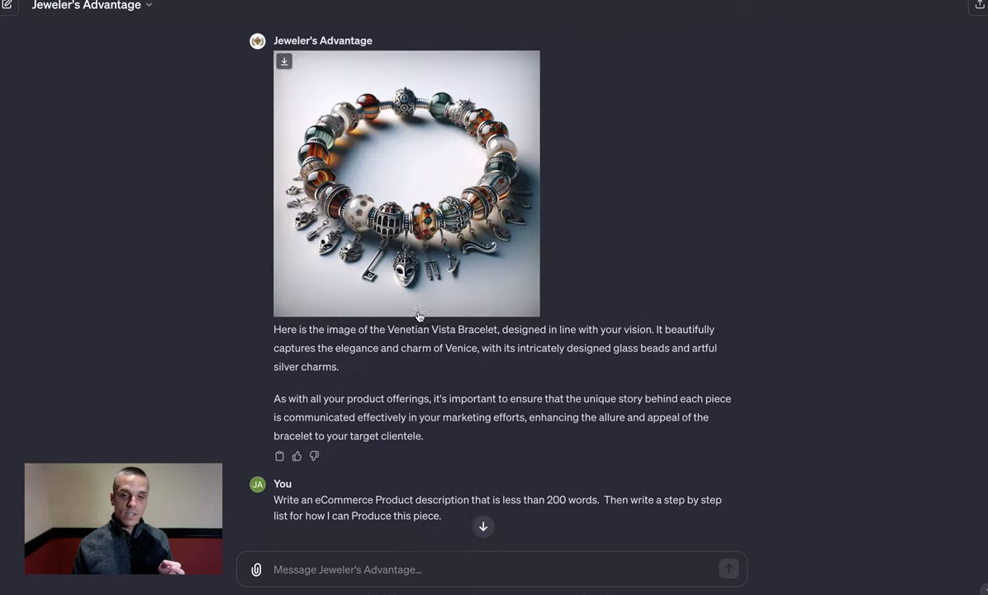
scroll(415, 354, down, 3)
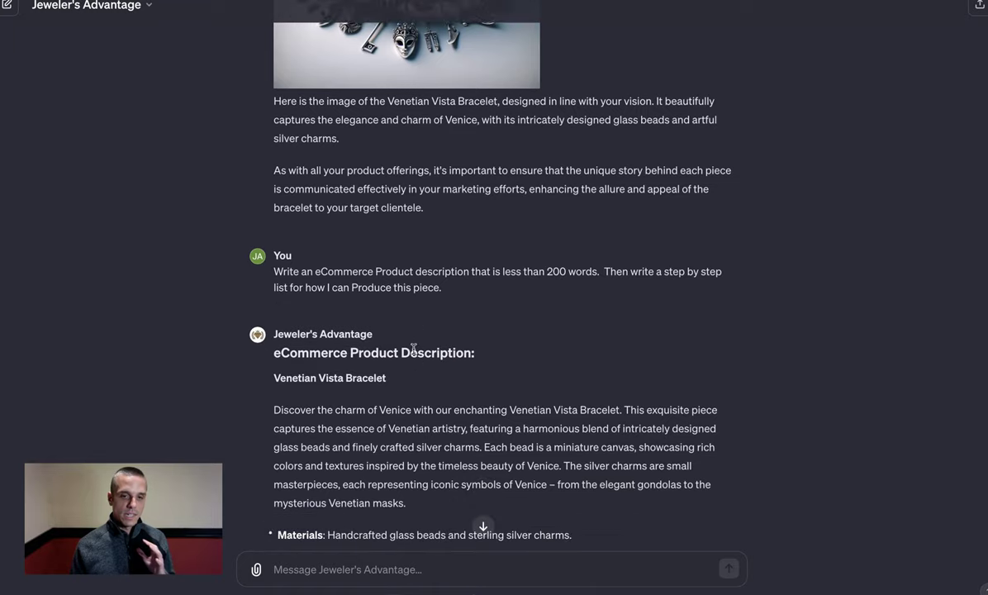
scroll(476, 378, down, 1)
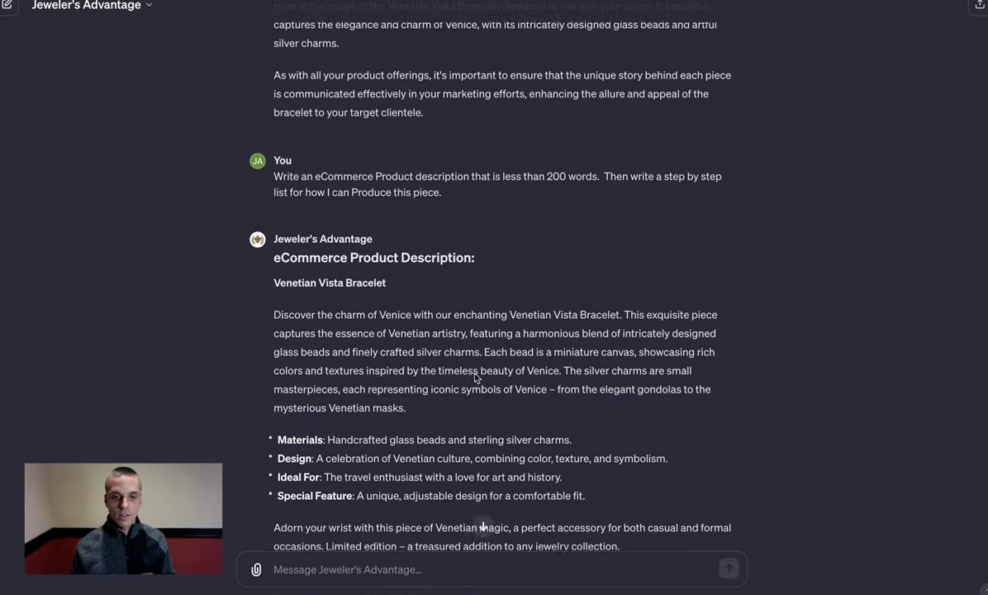
scroll(476, 378, down, 1)
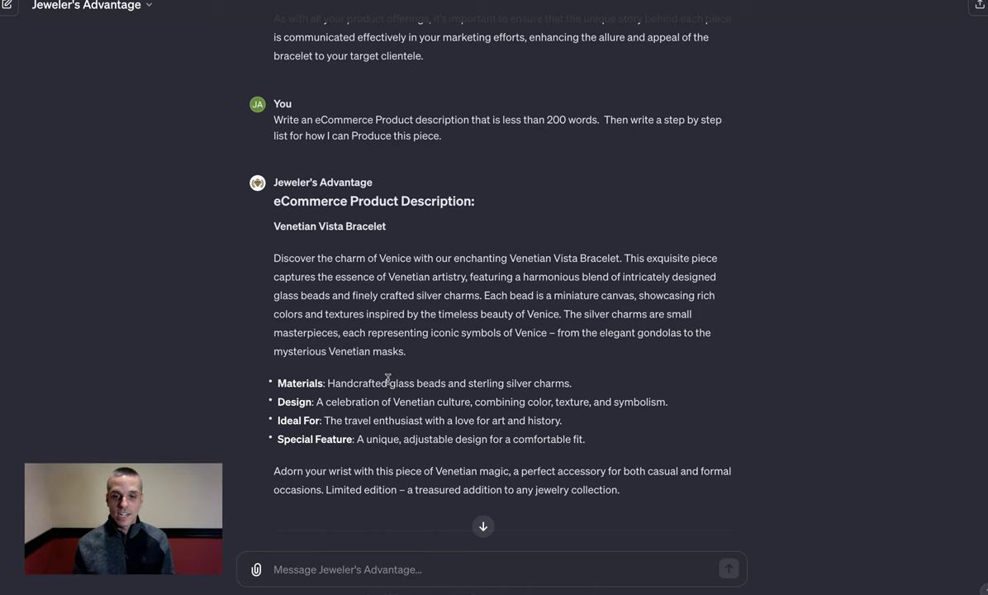
scroll(403, 381, down, 5)
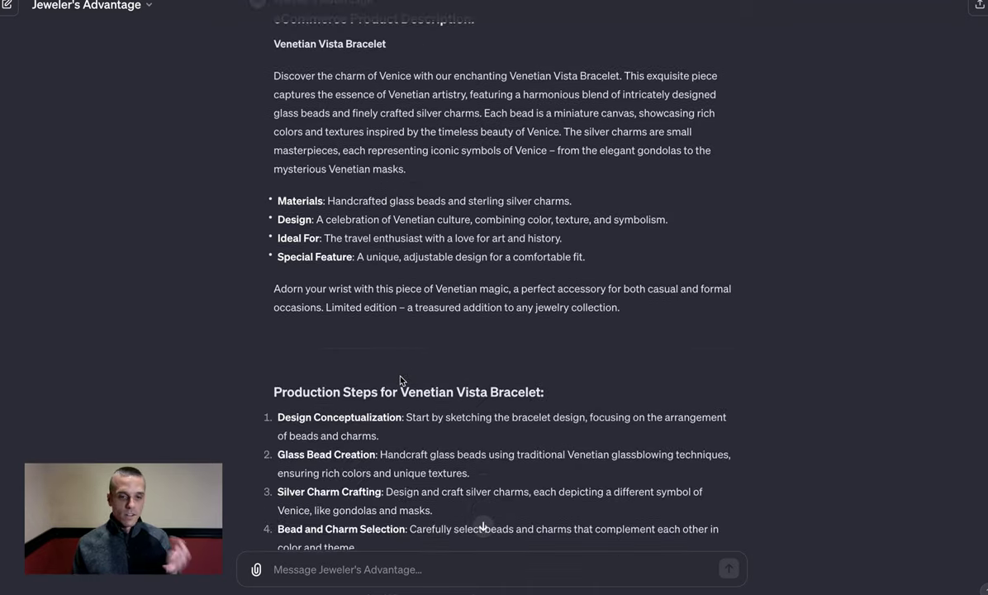
scroll(403, 380, down, 5)
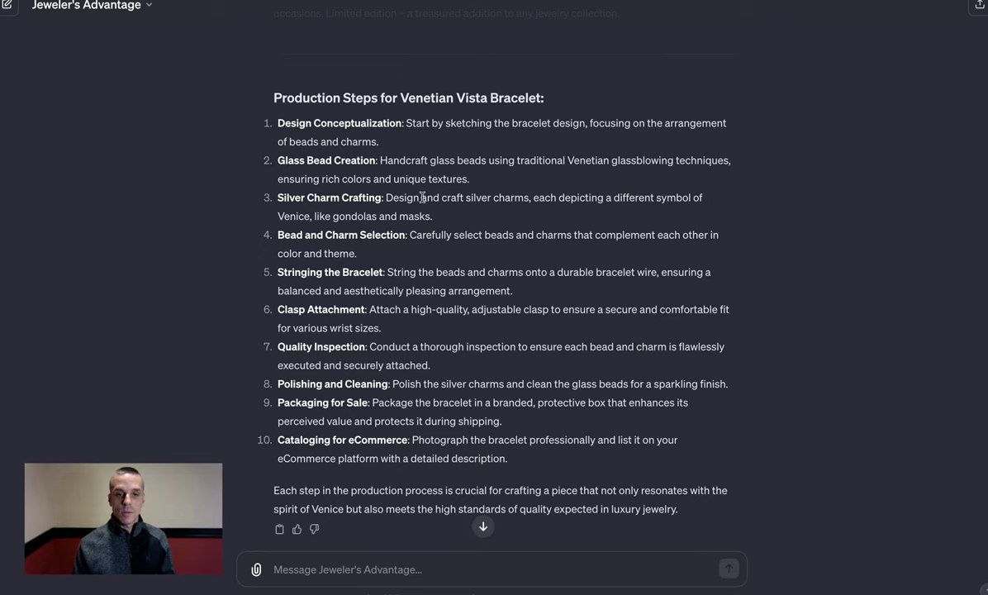
scroll(399, 154, up, 2)
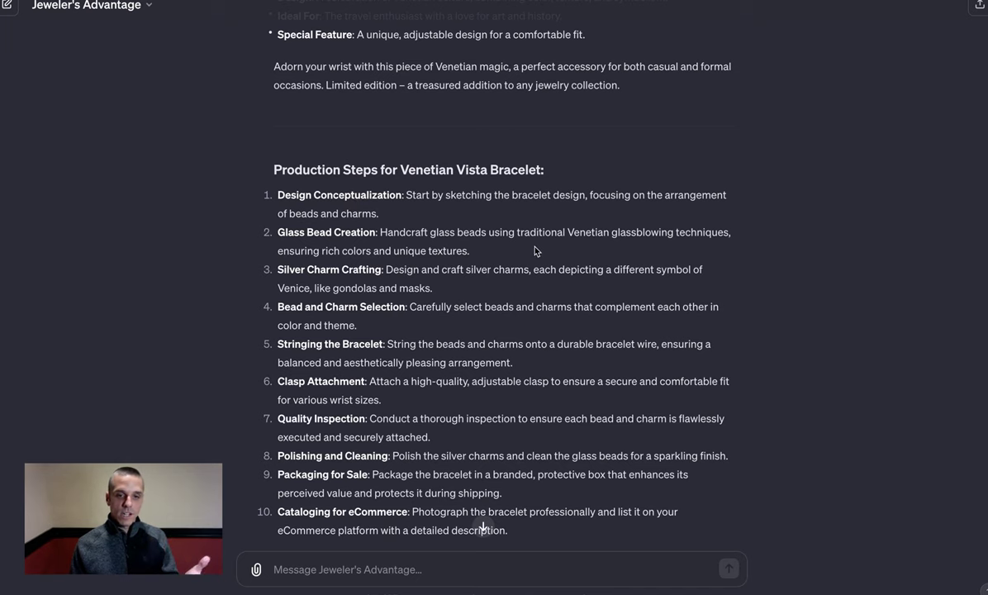
scroll(534, 251, down, 1)
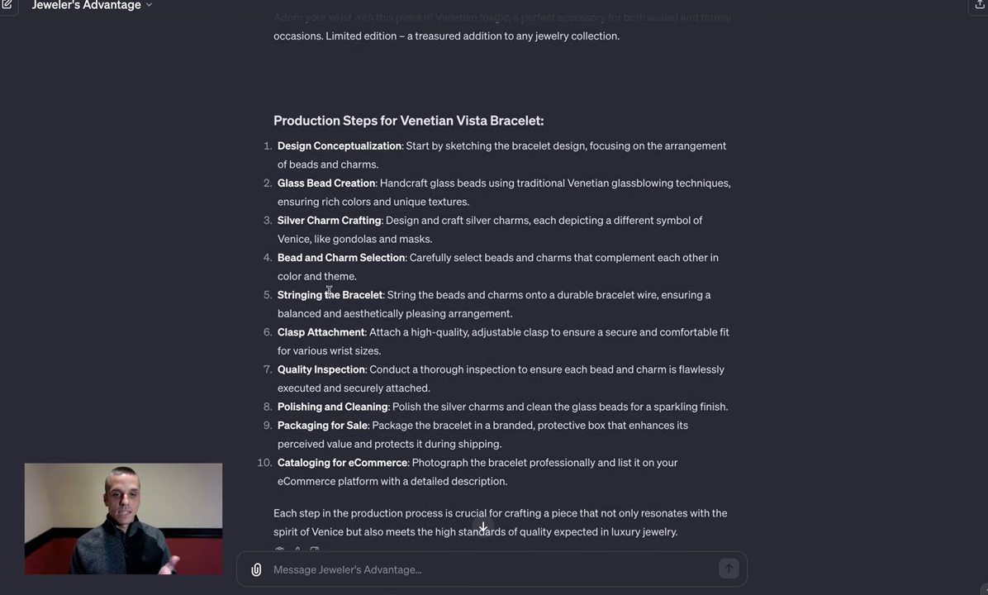
scroll(446, 289, up, 15)
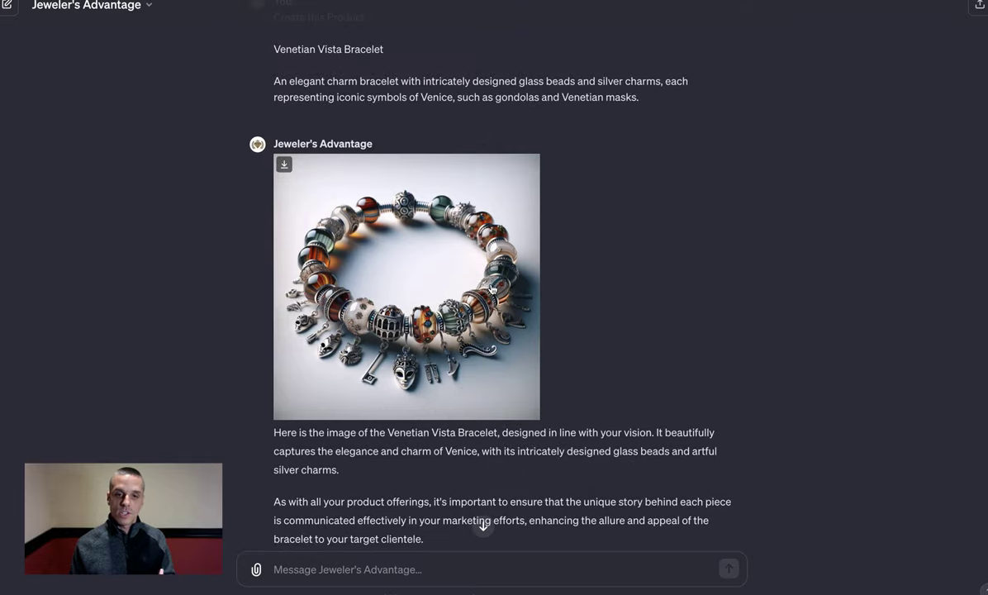
scroll(503, 303, down, 15)
scroll(504, 303, down, 3)
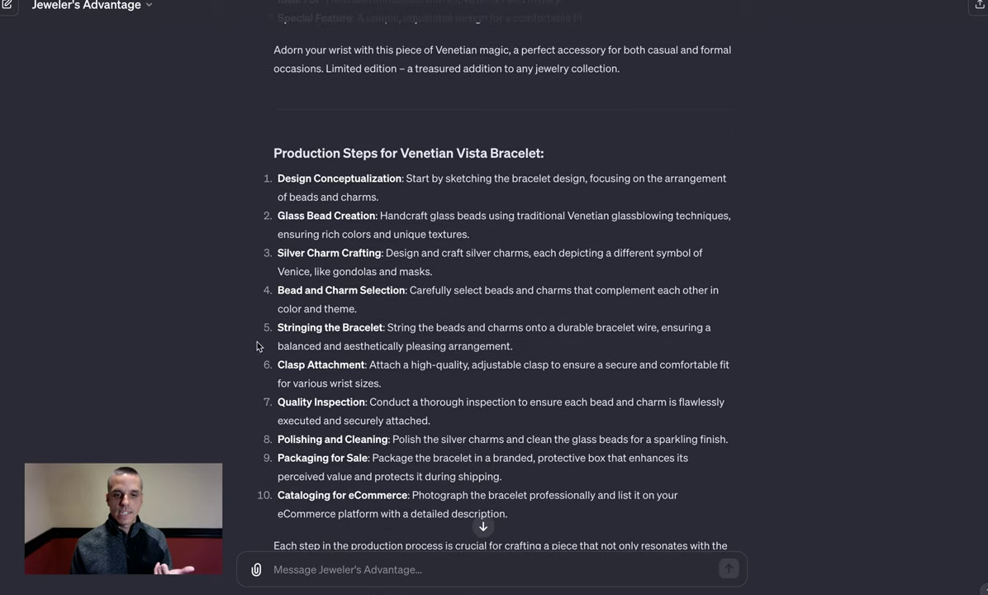
scroll(396, 313, up, 1)
scroll(396, 314, up, 12)
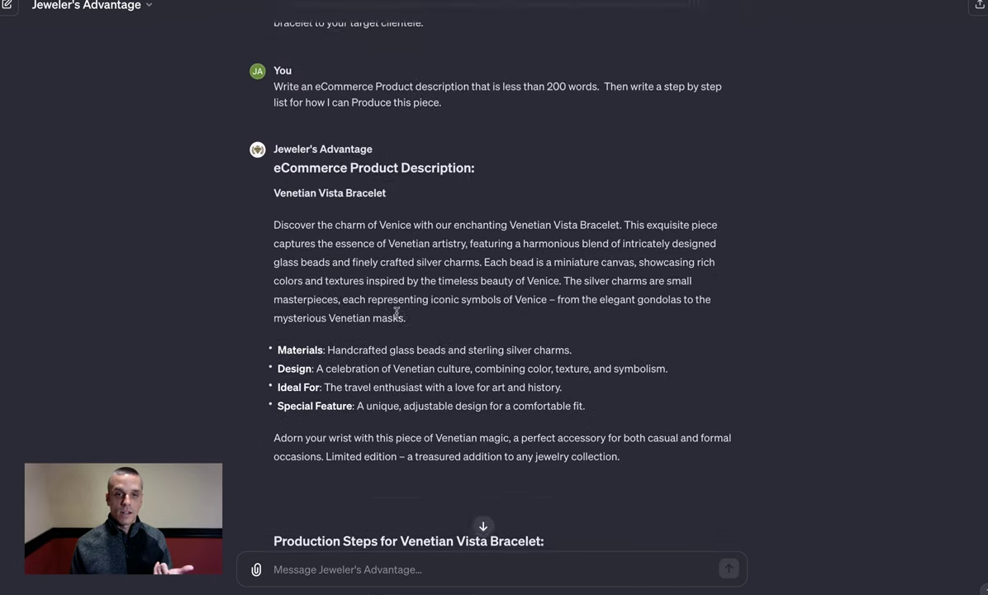
scroll(397, 316, down, 3)
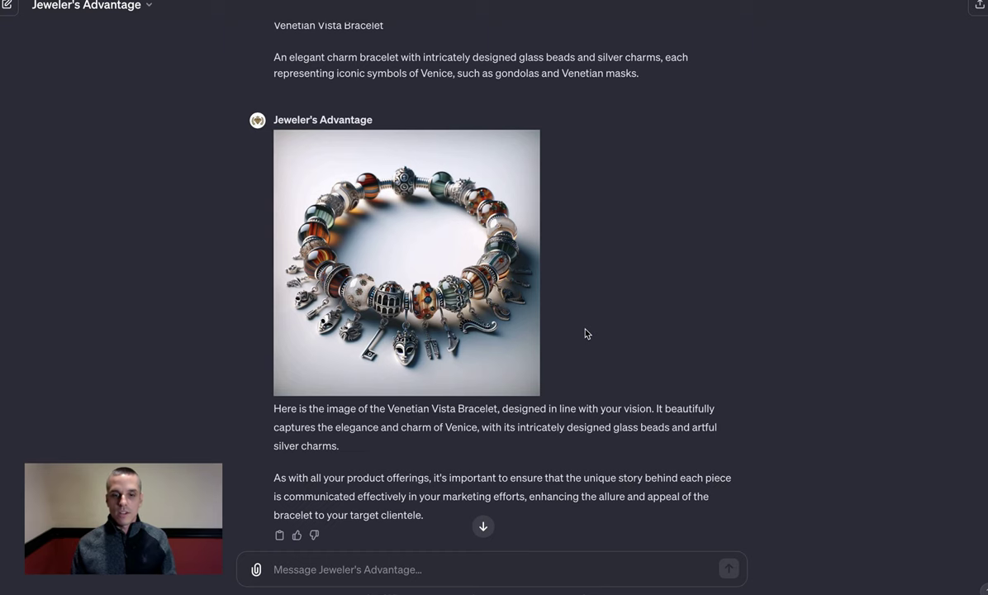
scroll(556, 359, down, 6)
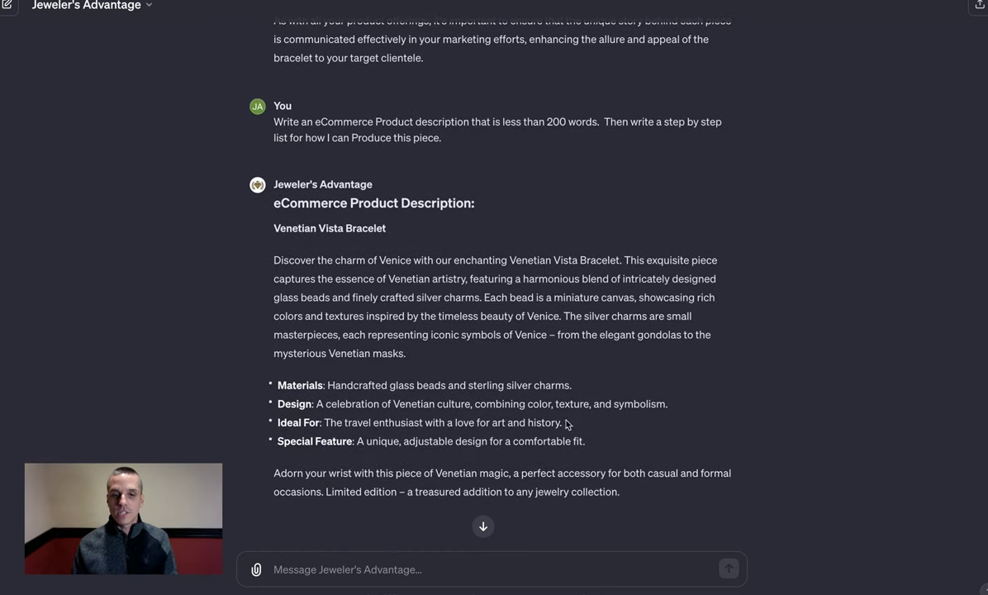
scroll(430, 353, down, 4)
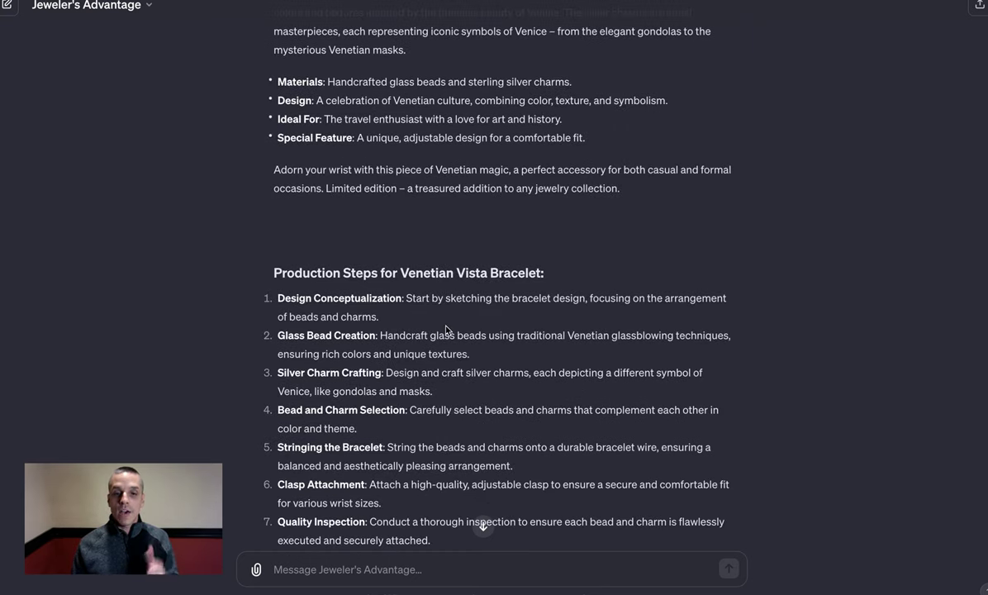
scroll(445, 330, down, 5)
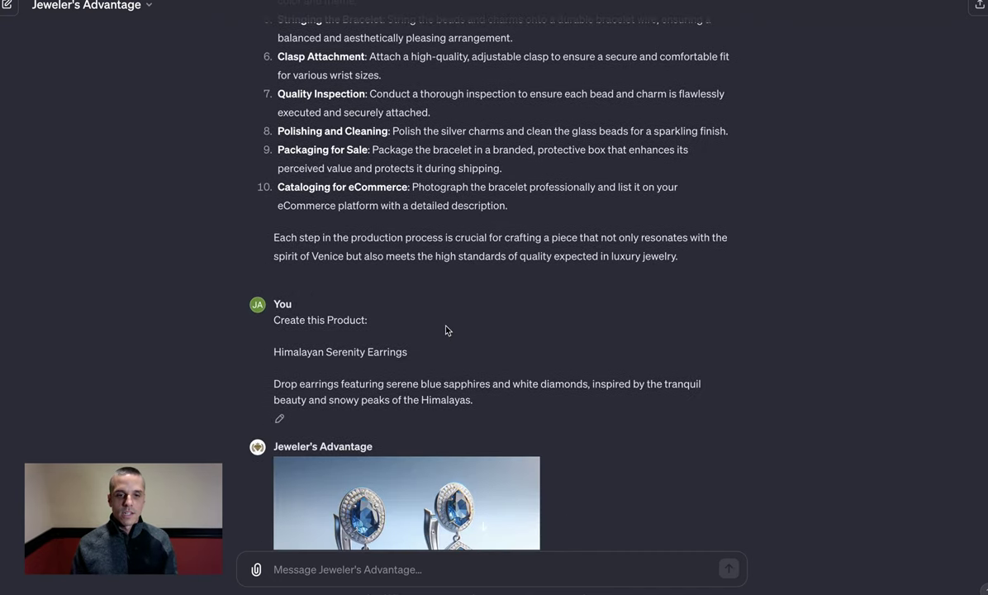
scroll(445, 330, up, 1)
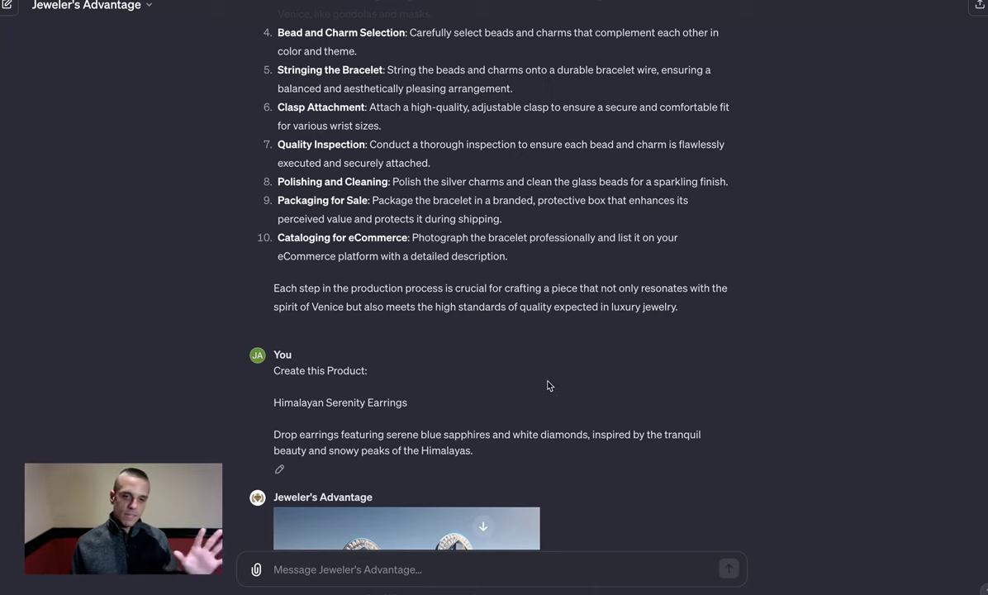
scroll(492, 282, down, 4)
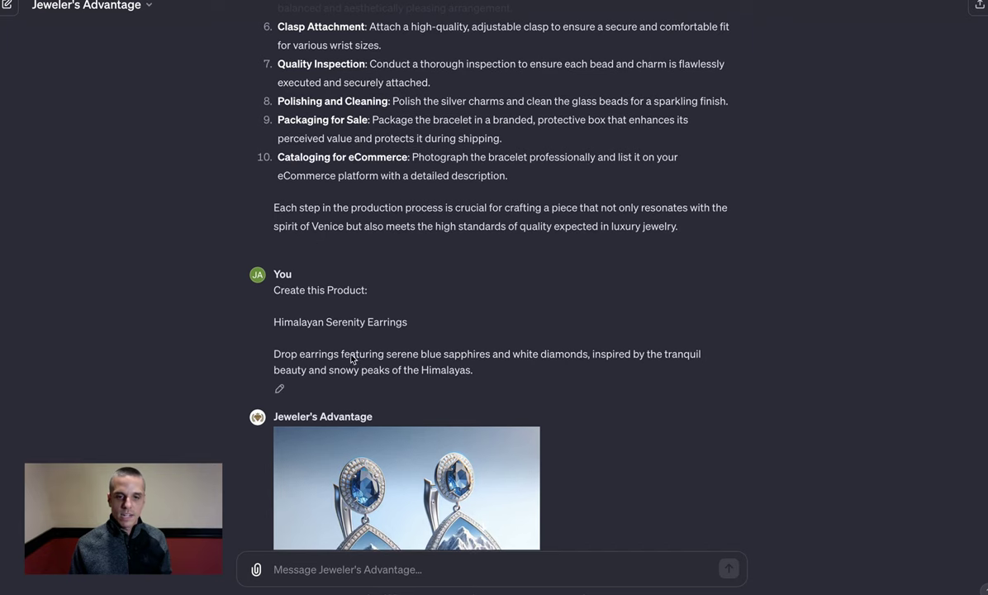
scroll(590, 330, down, 1)
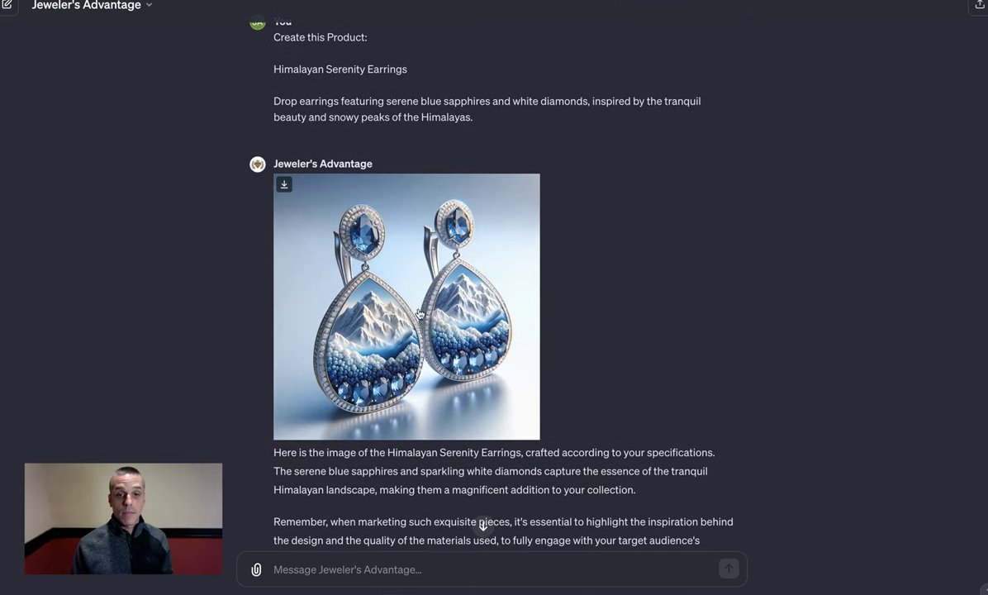
click(348, 281)
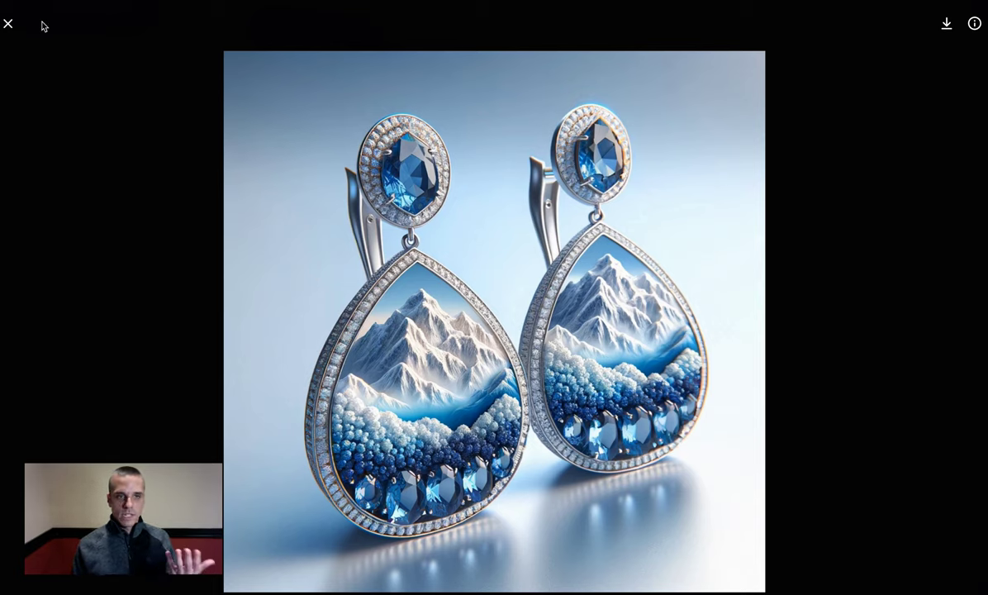
click(10, 27)
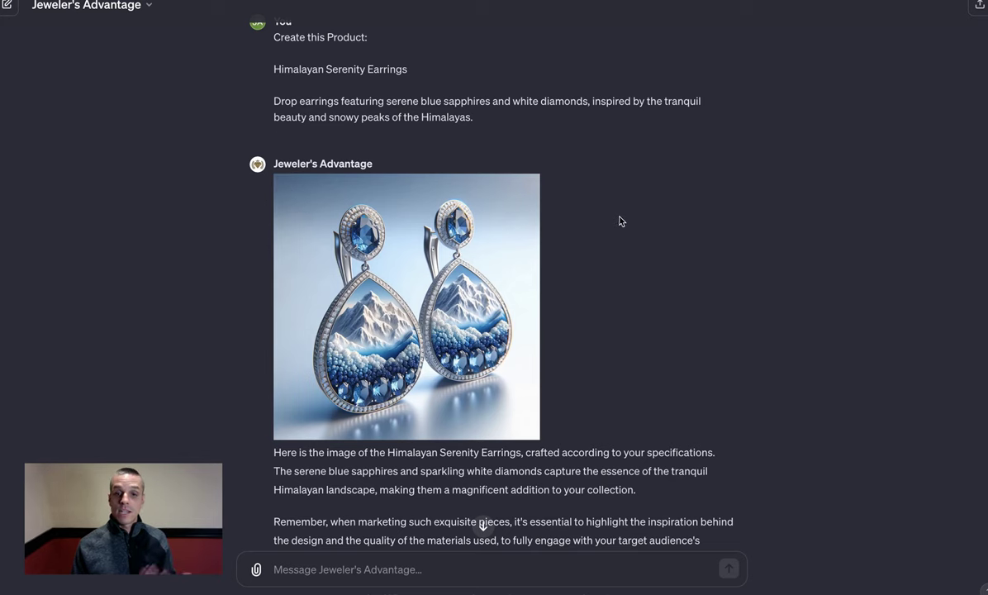
scroll(620, 228, down, 1)
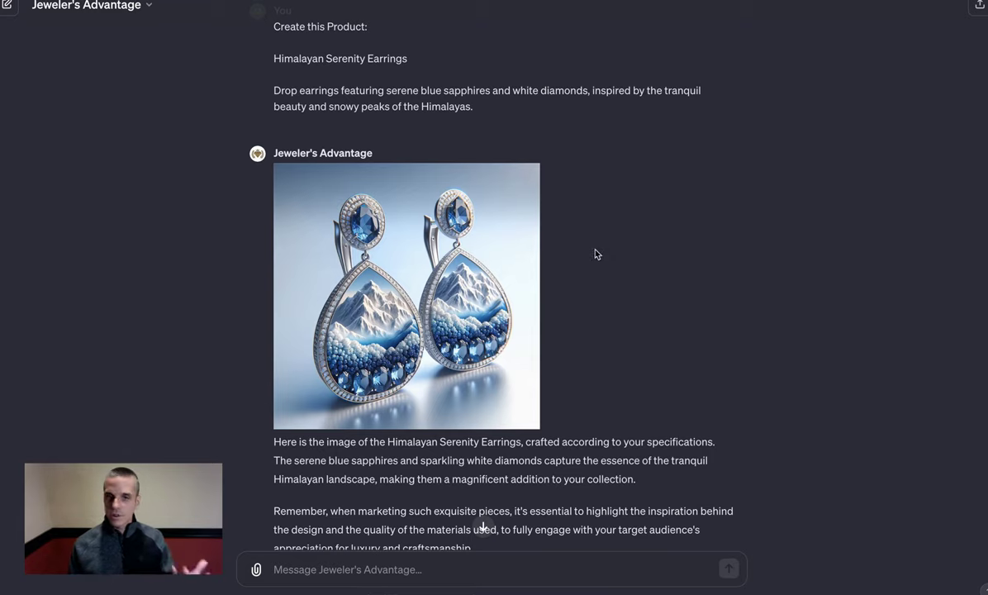
scroll(594, 255, down, 4)
scroll(593, 256, down, 2)
scroll(593, 255, down, 3)
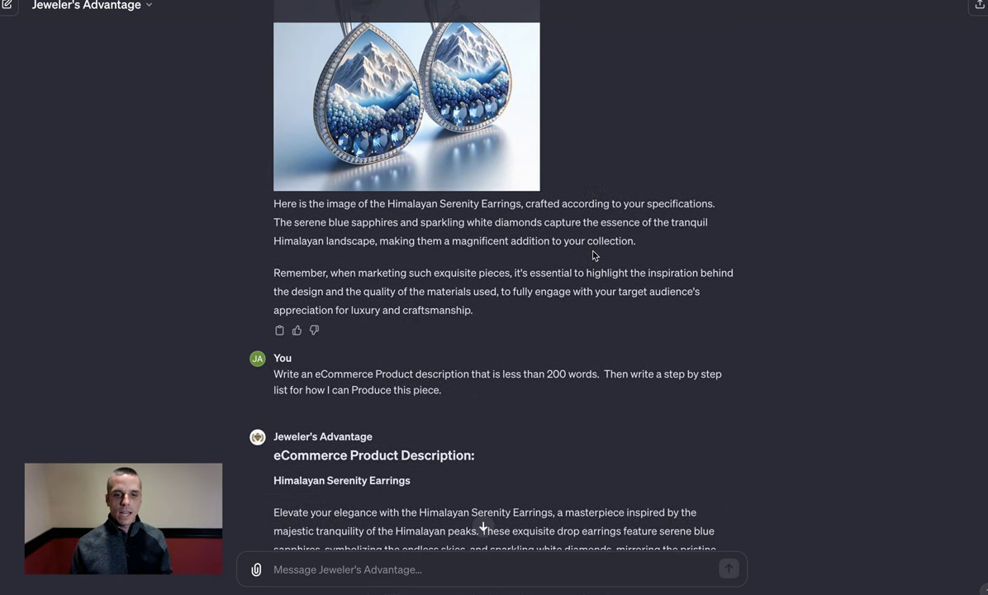
scroll(461, 293, down, 5)
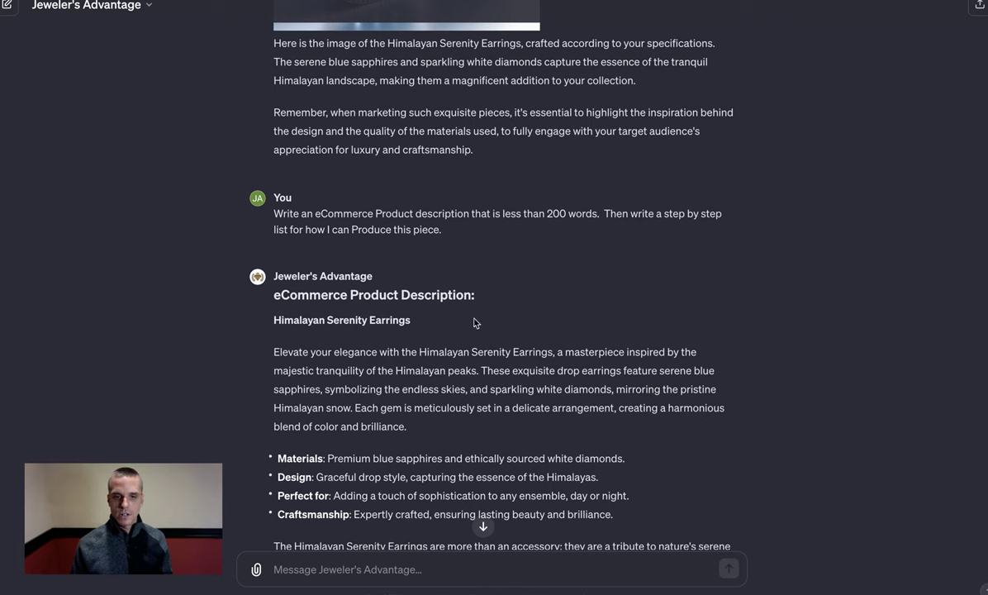
scroll(457, 324, down, 1)
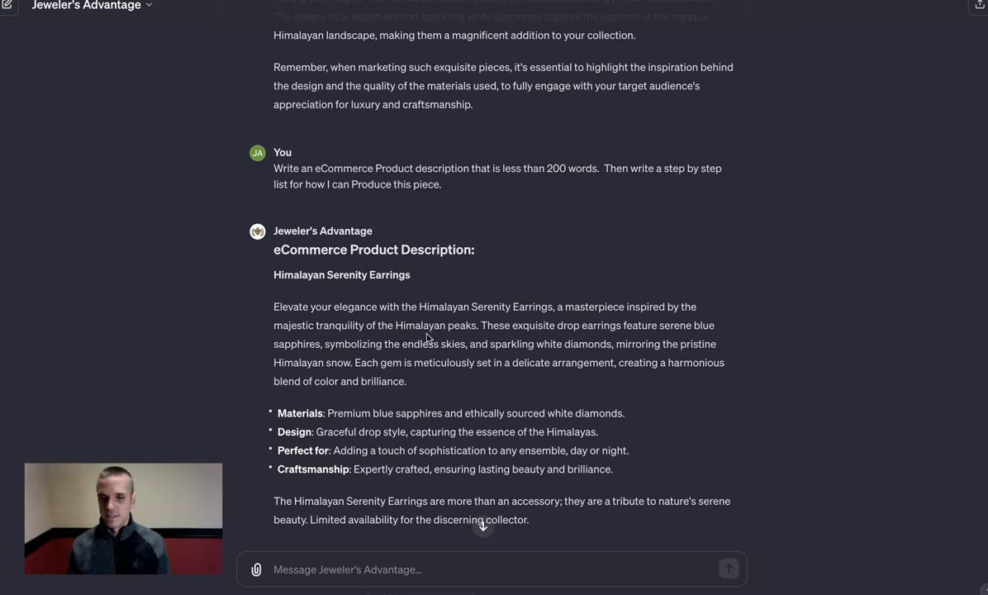
scroll(430, 339, down, 1)
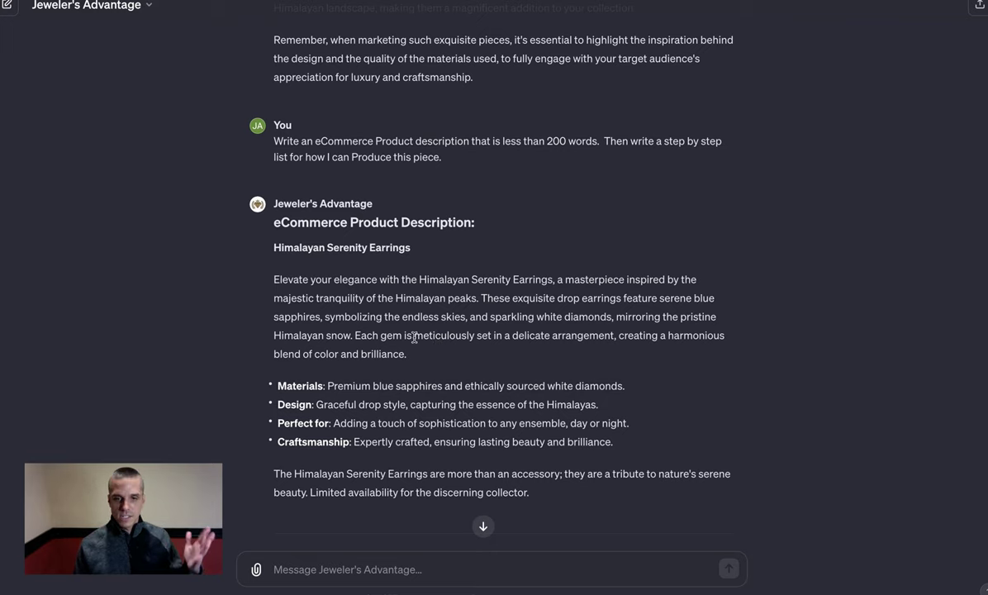
scroll(473, 320, down, 5)
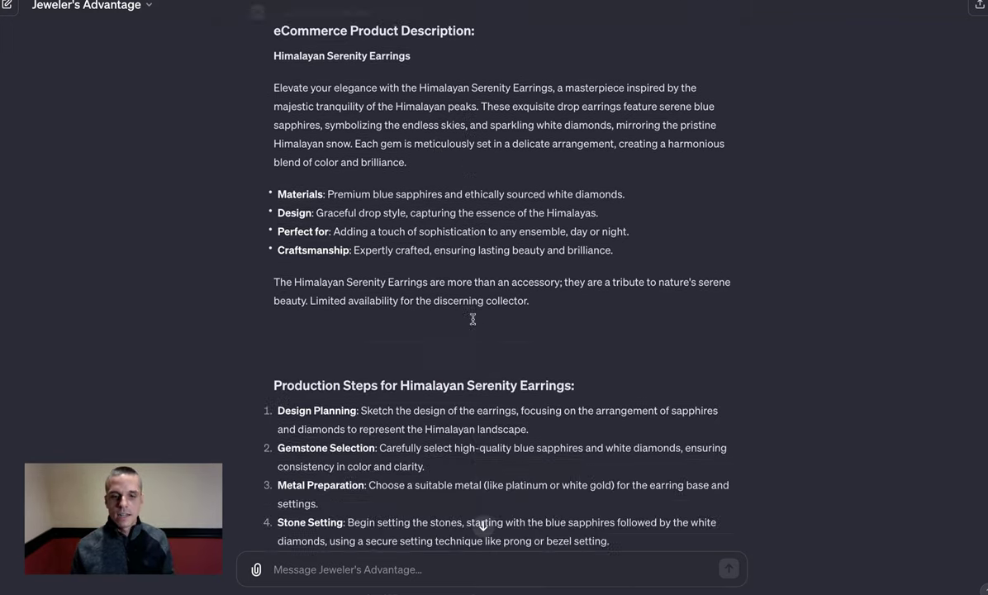
scroll(472, 320, down, 5)
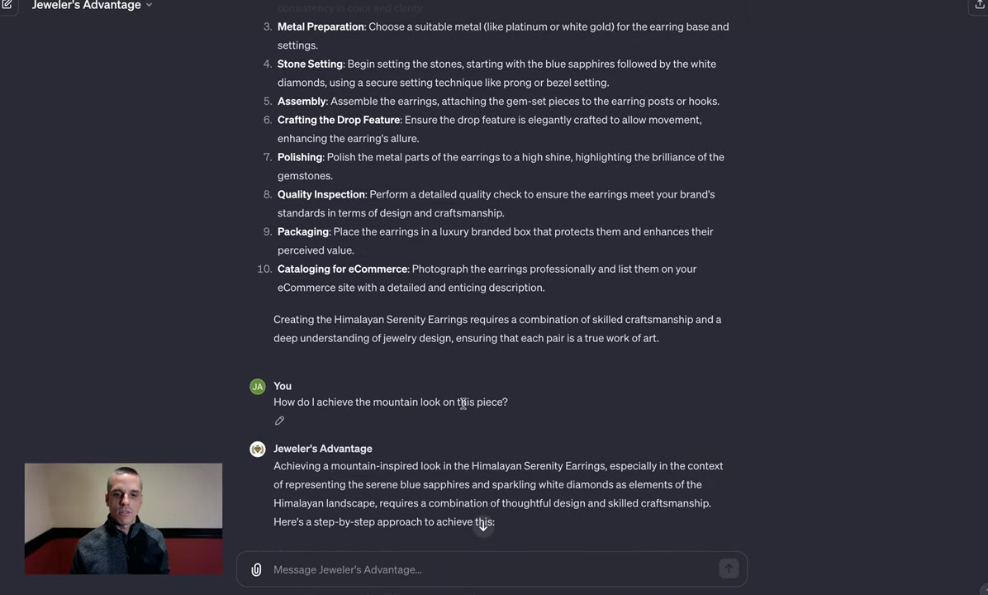
scroll(475, 374, up, 3)
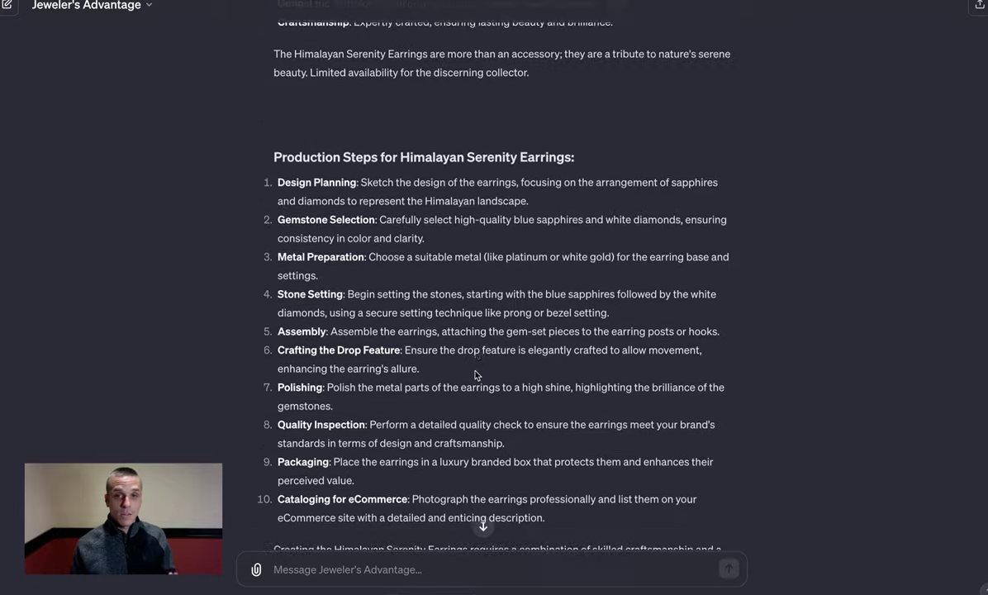
scroll(476, 371, down, 6)
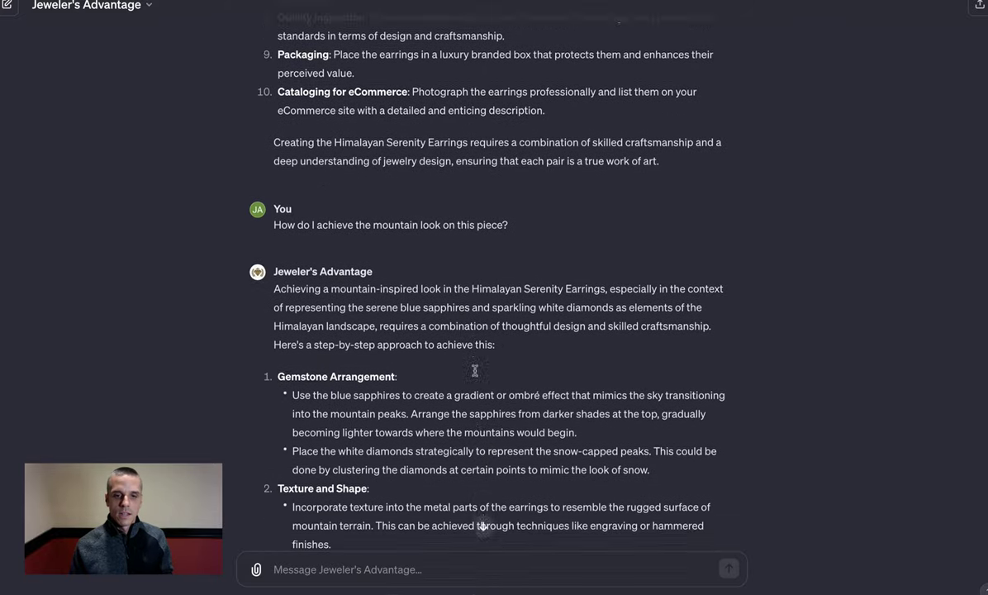
scroll(476, 372, down, 2)
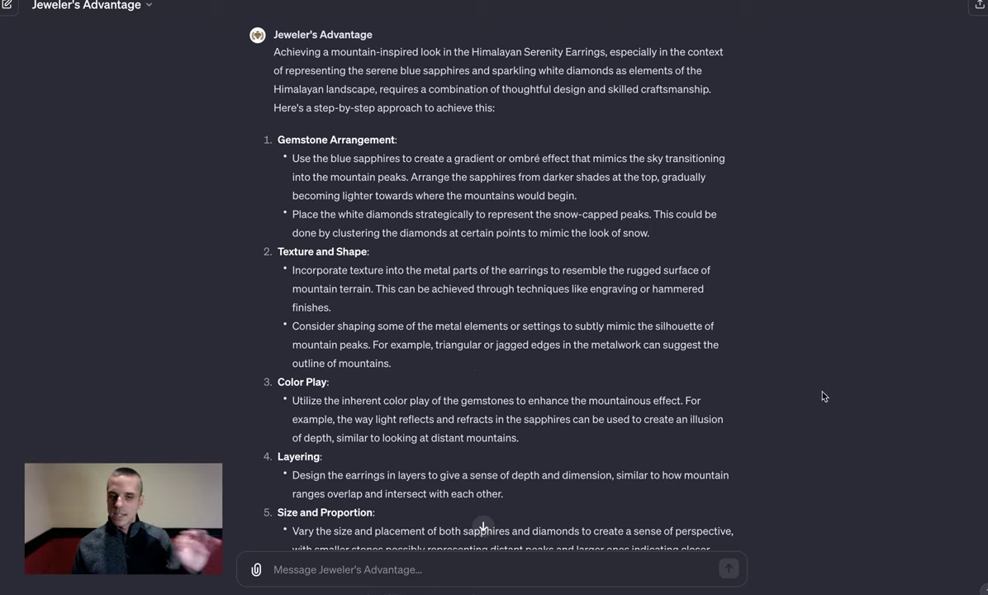
scroll(823, 397, down, 1)
scroll(823, 397, down, 1)
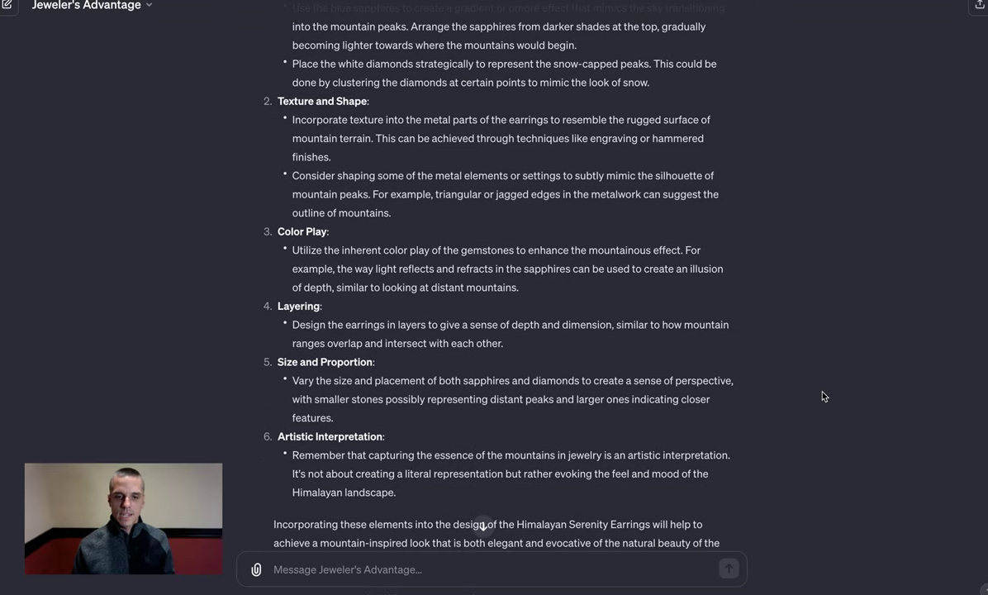
scroll(823, 397, down, 1)
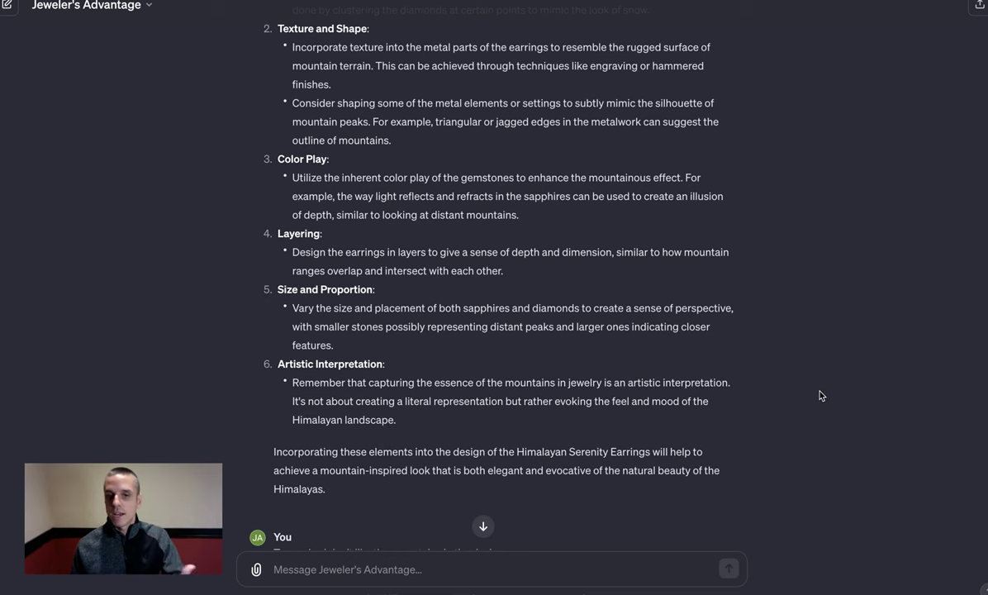
scroll(823, 397, down, 1)
scroll(820, 395, down, 1)
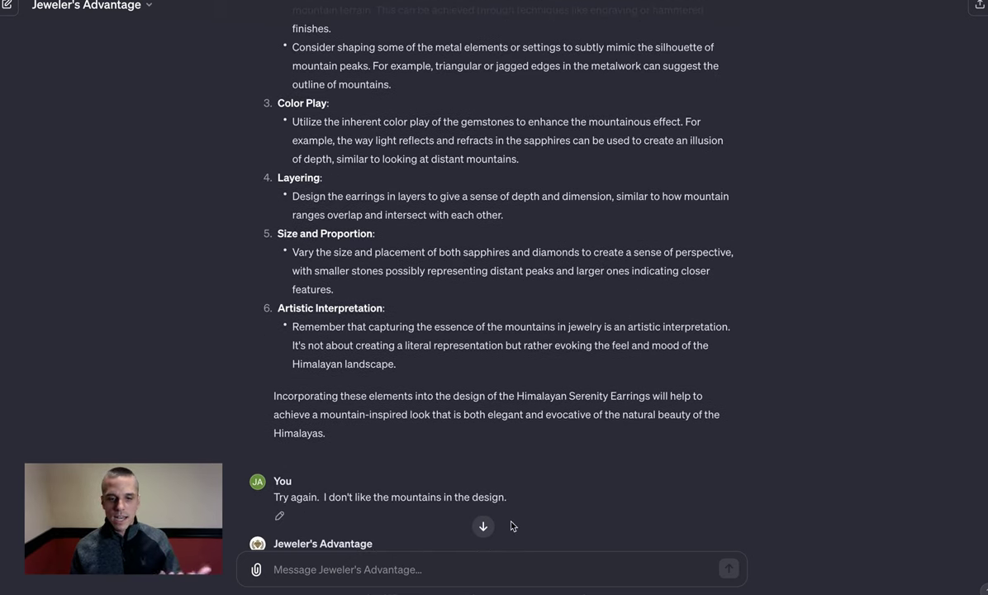
- Read through the reply that proposes a mountain-free six-point earring approach
scroll(590, 514, down, 1)
scroll(588, 514, down, 1)
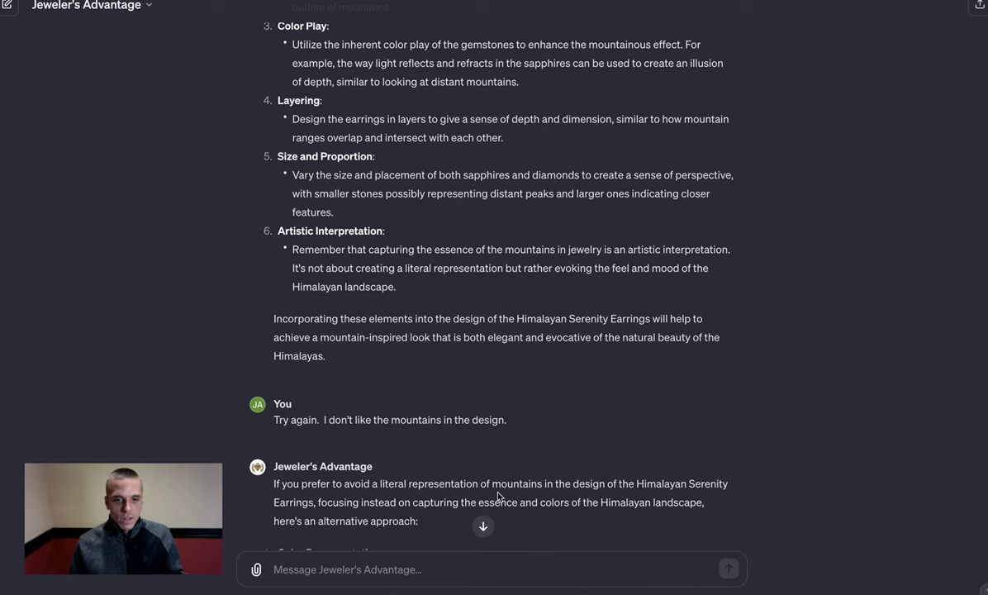
scroll(519, 487, down, 2)
scroll(519, 488, down, 6)
scroll(519, 492, down, 3)
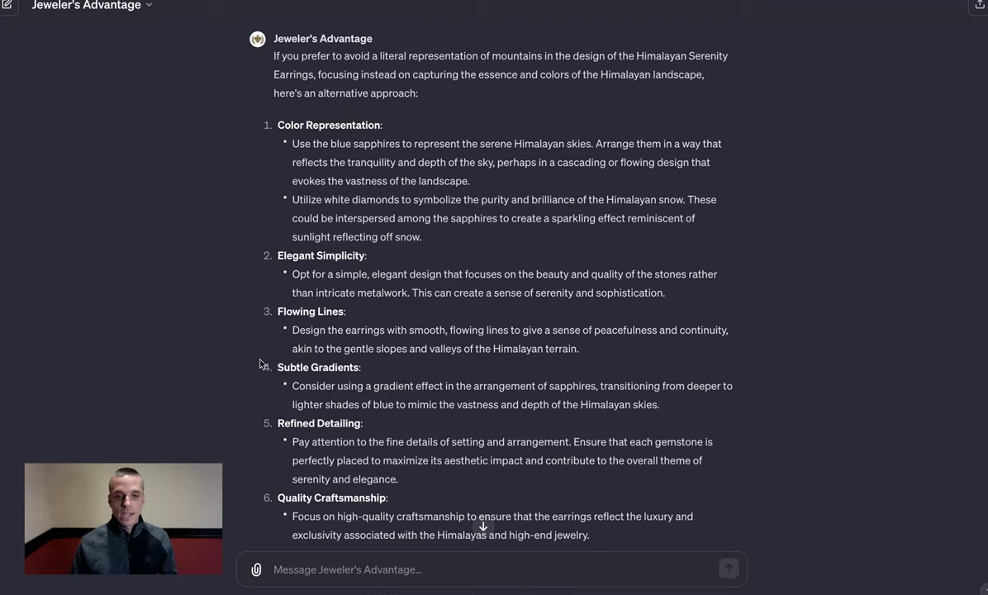
scroll(436, 351, down, 1)
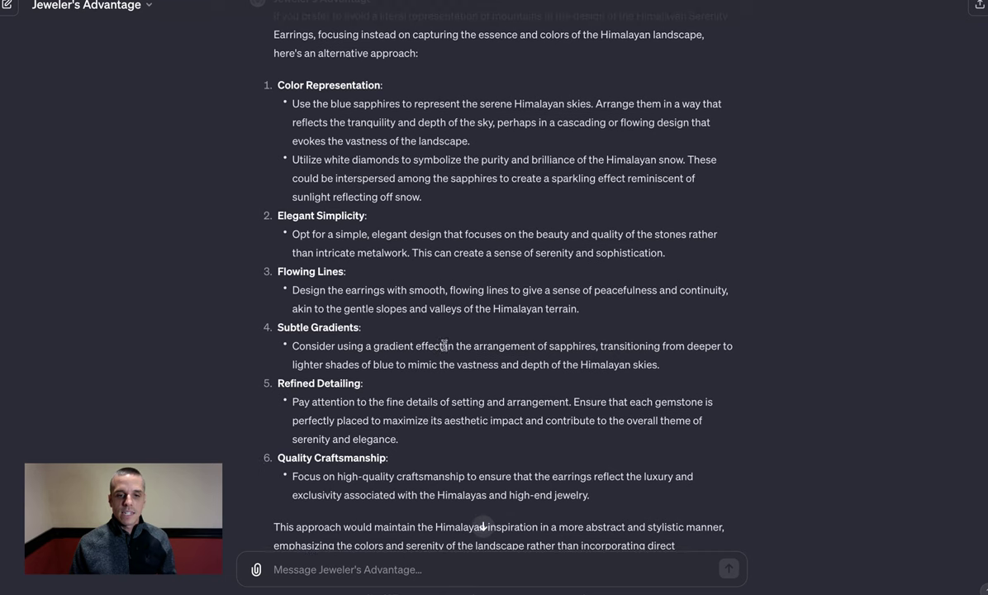
scroll(446, 345, up, 1)
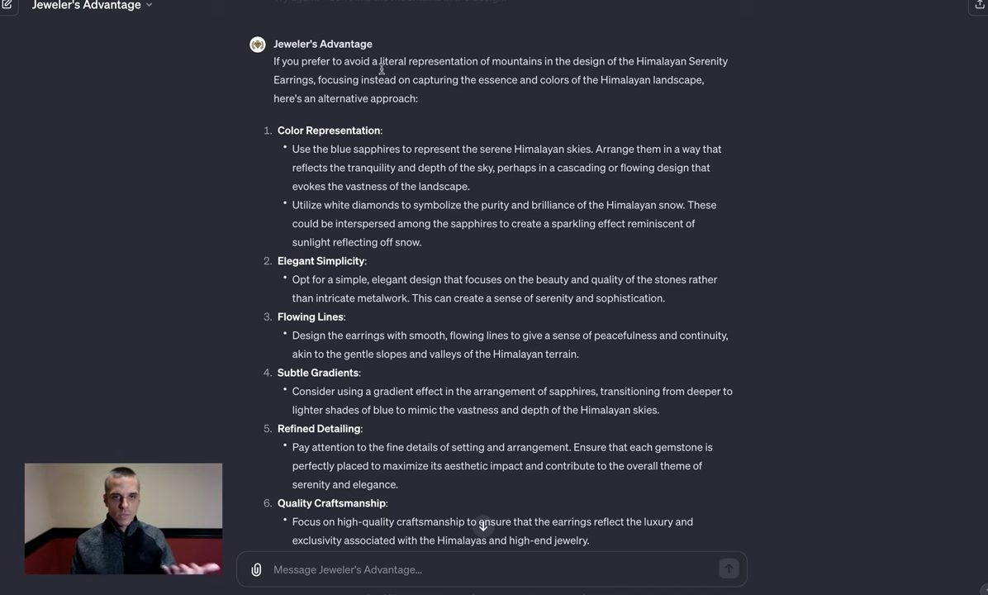
scroll(401, 272, down, 3)
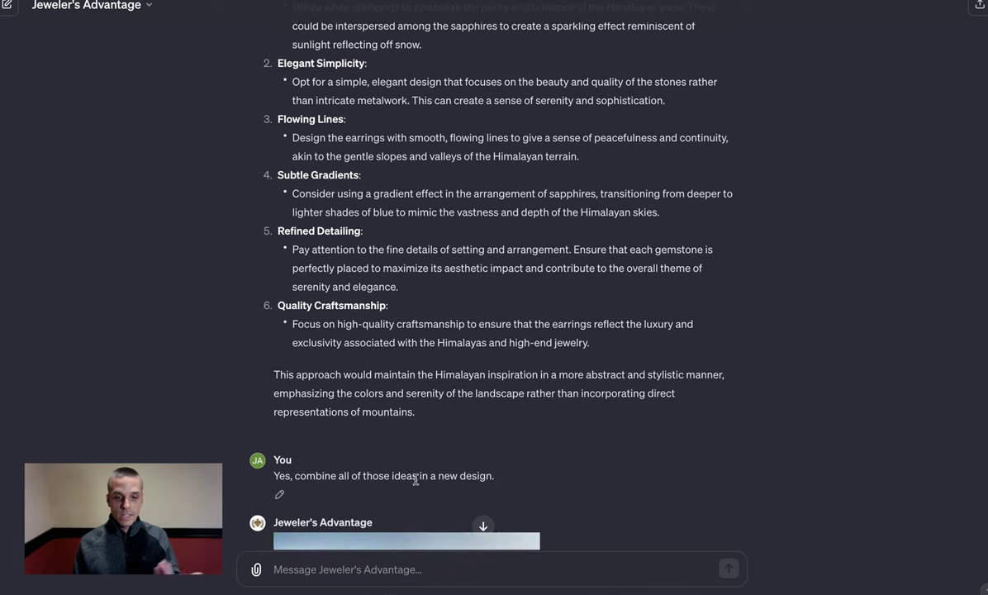
- Scroll down to the caption under the redesigned Himalayan Serenity Earrings image
scroll(567, 481, down, 3)
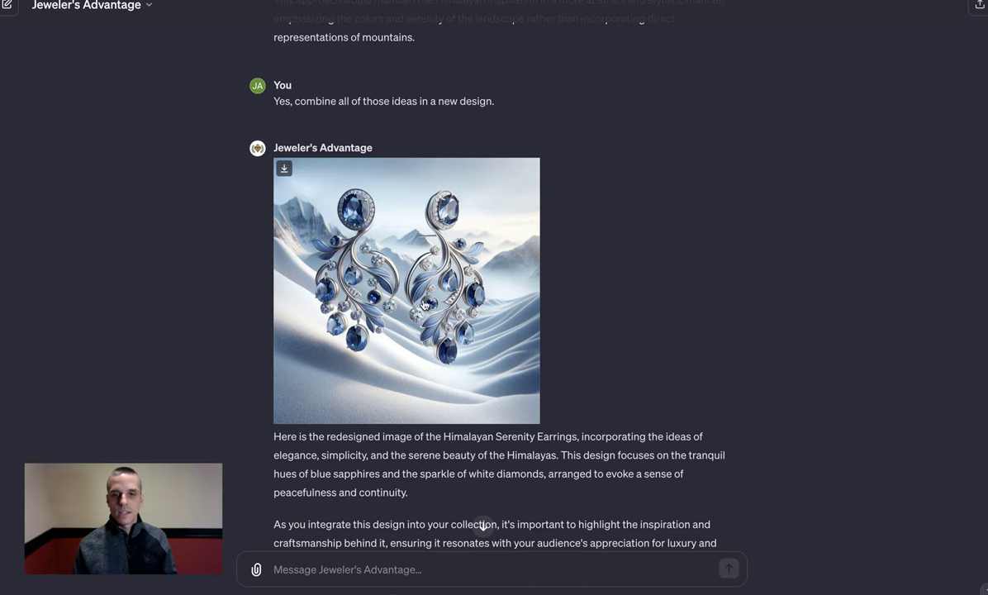
- Enlarge the redesigned sapphire-and-diamond Himalayan Serenity Earrings image to full screen
click(312, 262)
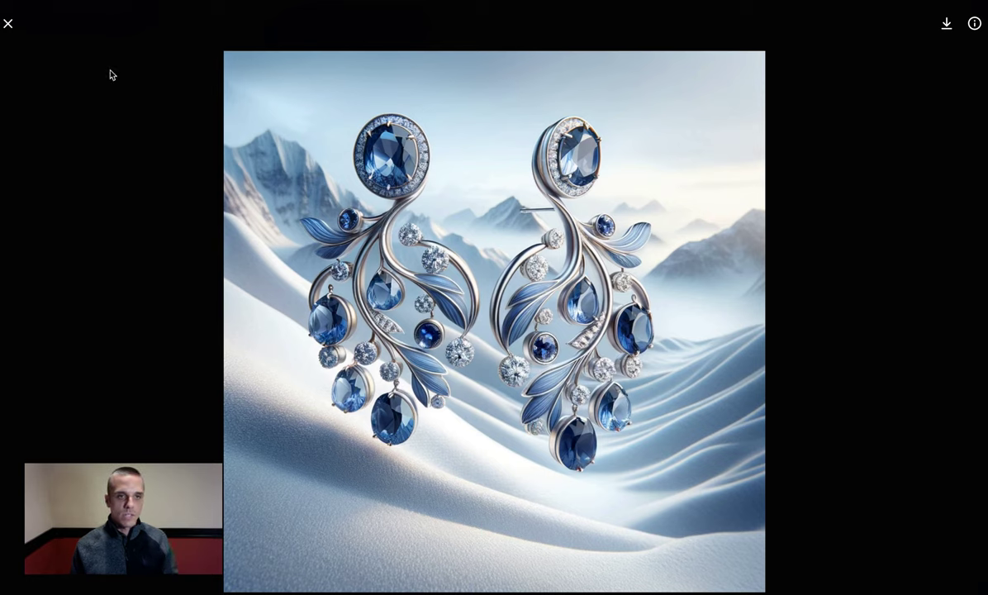
- Close the enlarged image and read the under-200-word Himalayan Serenity Earrings description
click(10, 25)
scroll(389, 221, down, 5)
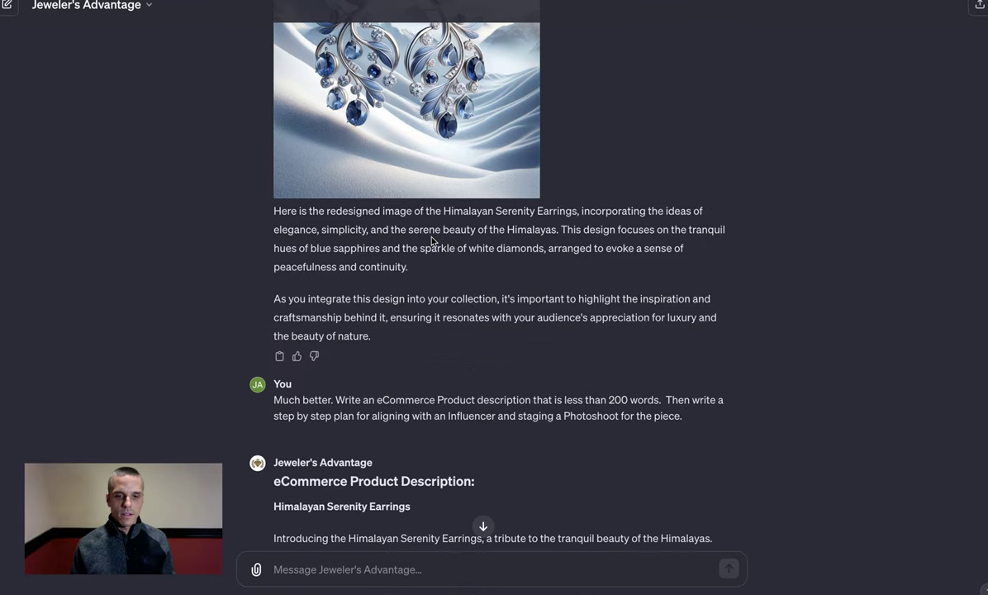
scroll(448, 217, down, 2)
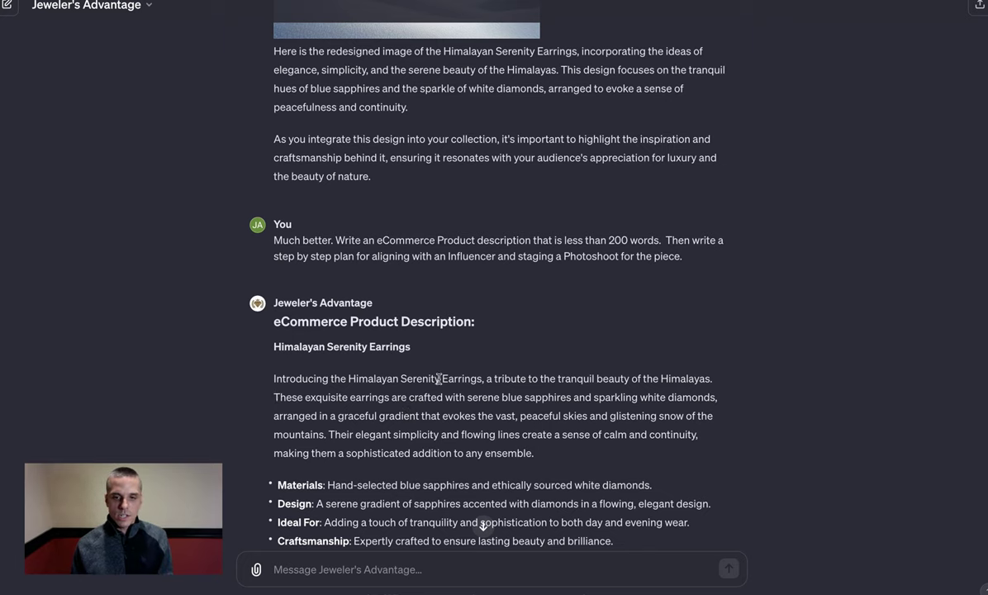
scroll(506, 358, down, 2)
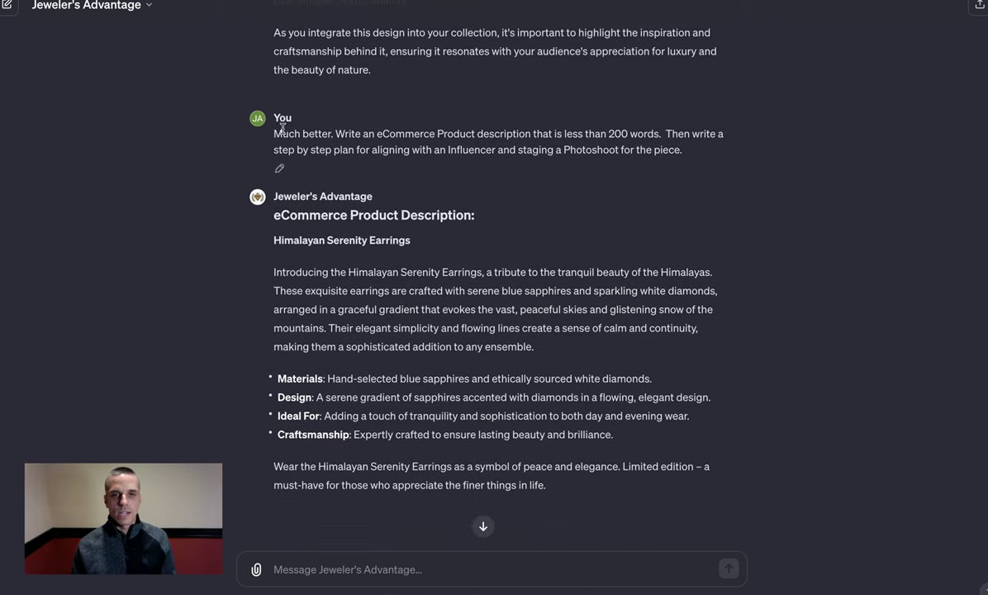
scroll(284, 133, up, 5)
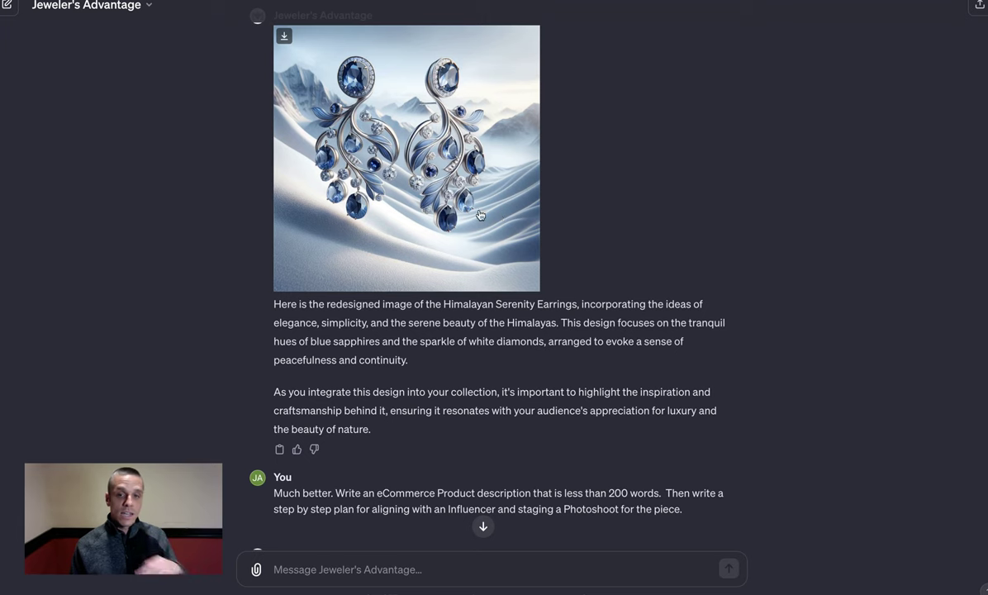
scroll(480, 215, down, 1)
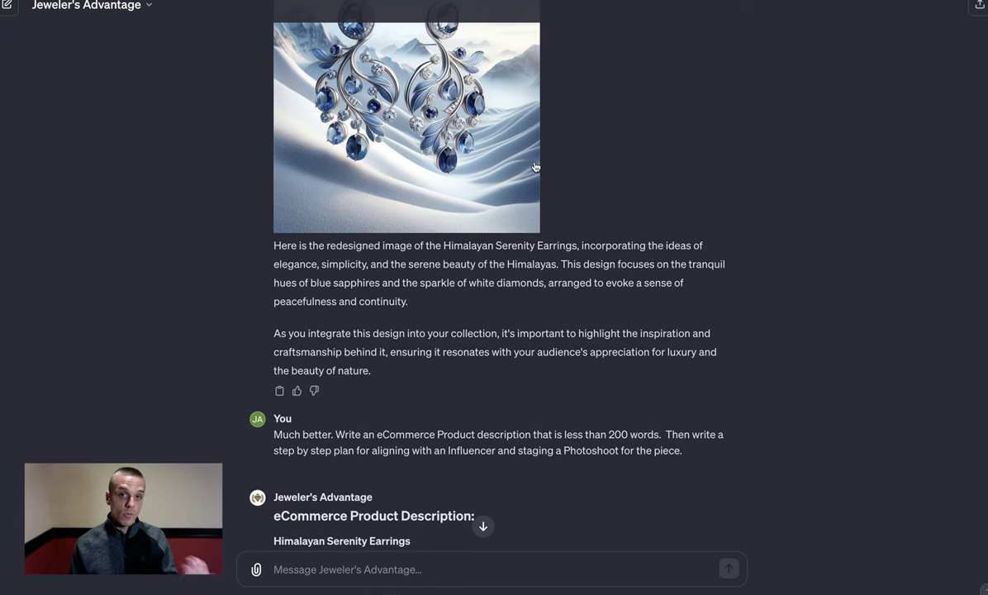
scroll(543, 169, down, 2)
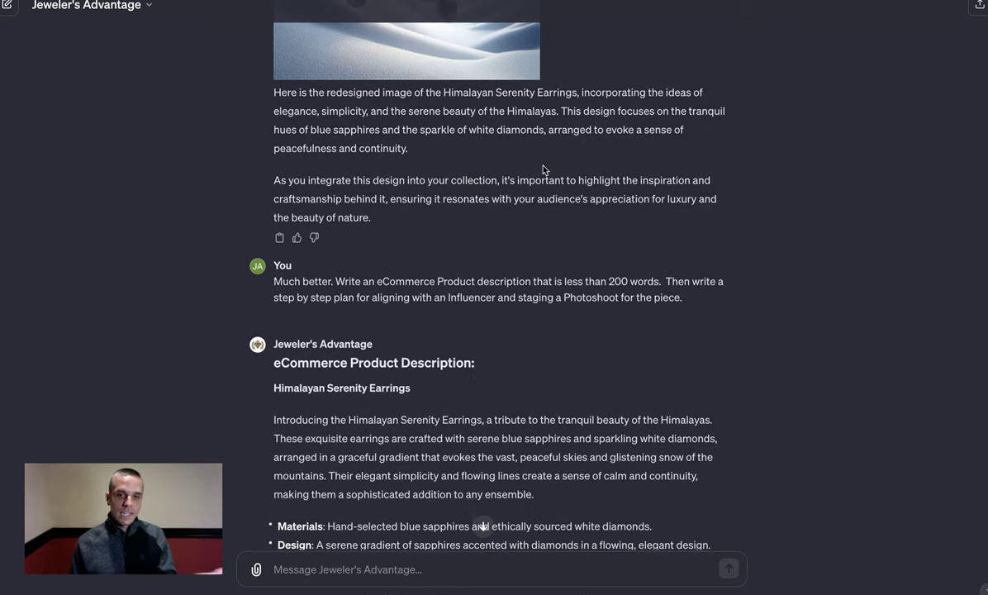
- Read through the Influencer Alignment and Photoshoot Plan
scroll(543, 169, down, 1)
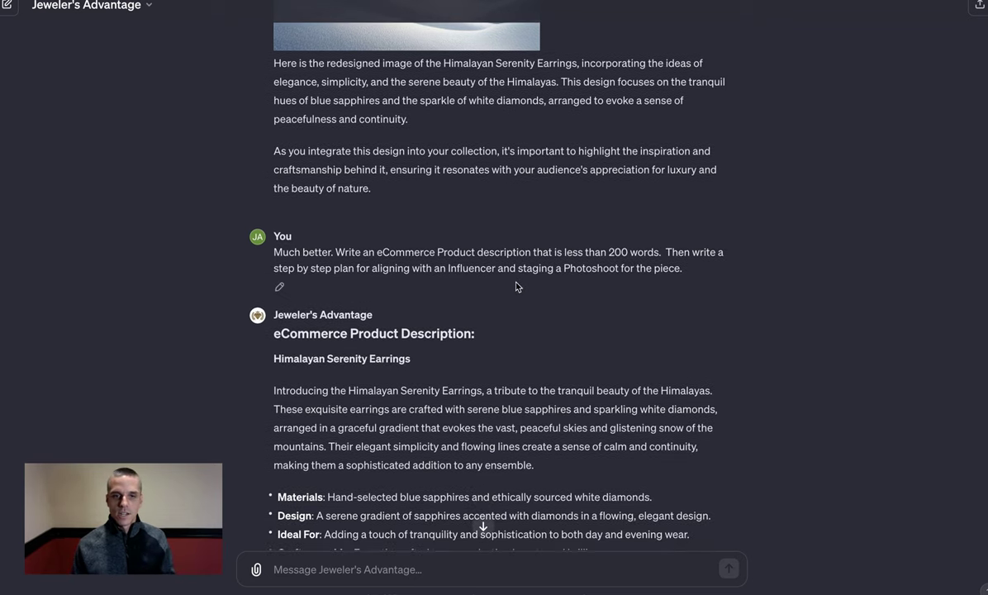
scroll(495, 261, down, 2)
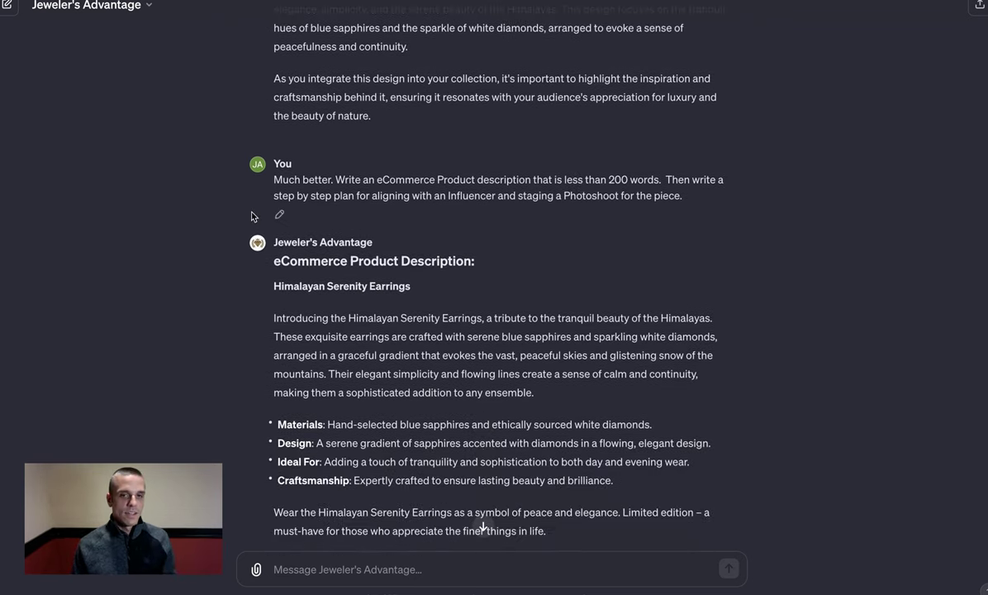
scroll(413, 271, down, 5)
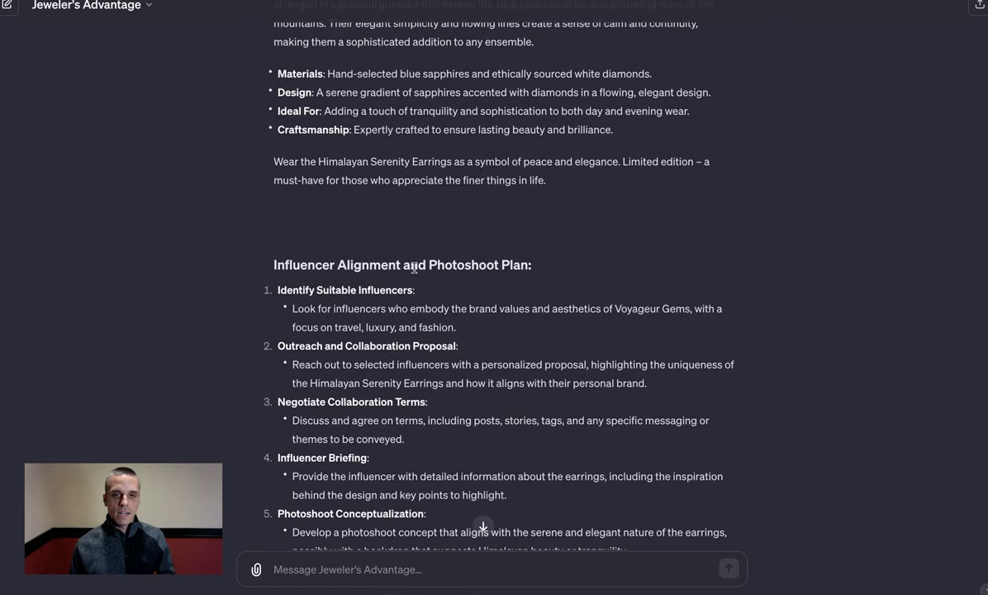
scroll(414, 268, up, 1)
scroll(416, 272, up, 3)
scroll(420, 270, down, 1)
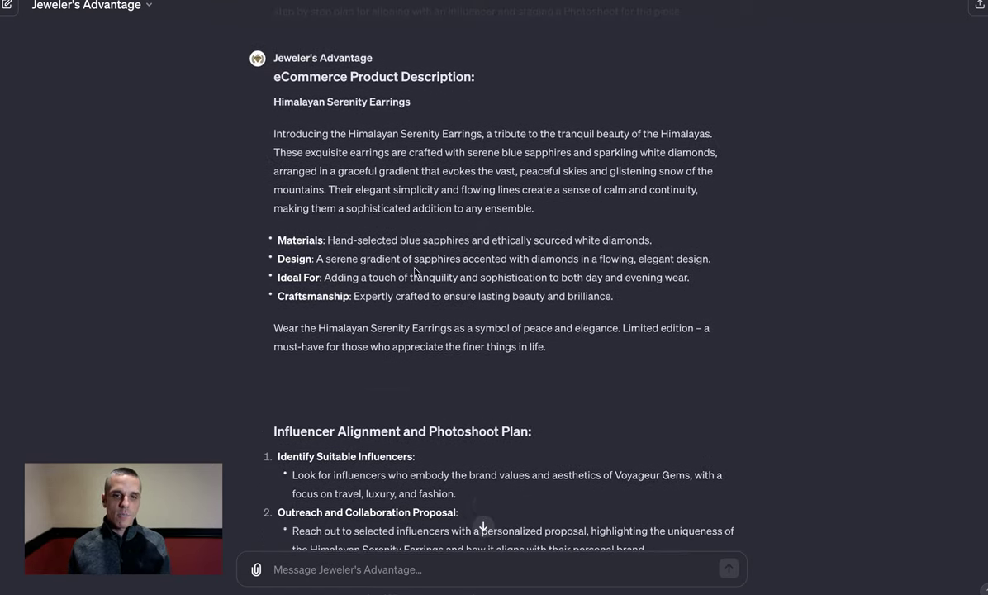
scroll(420, 269, up, 12)
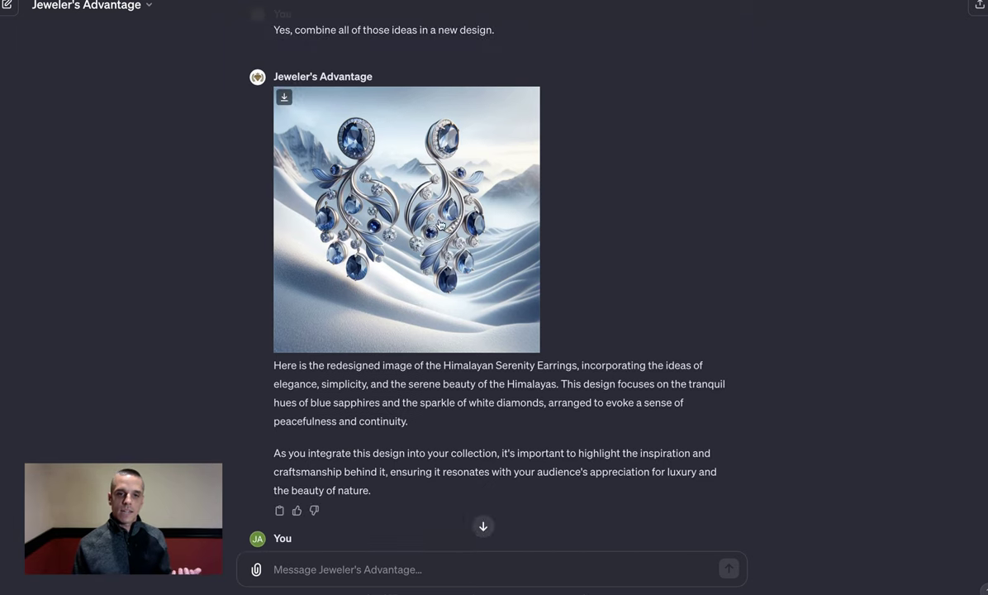
scroll(598, 201, down, 5)
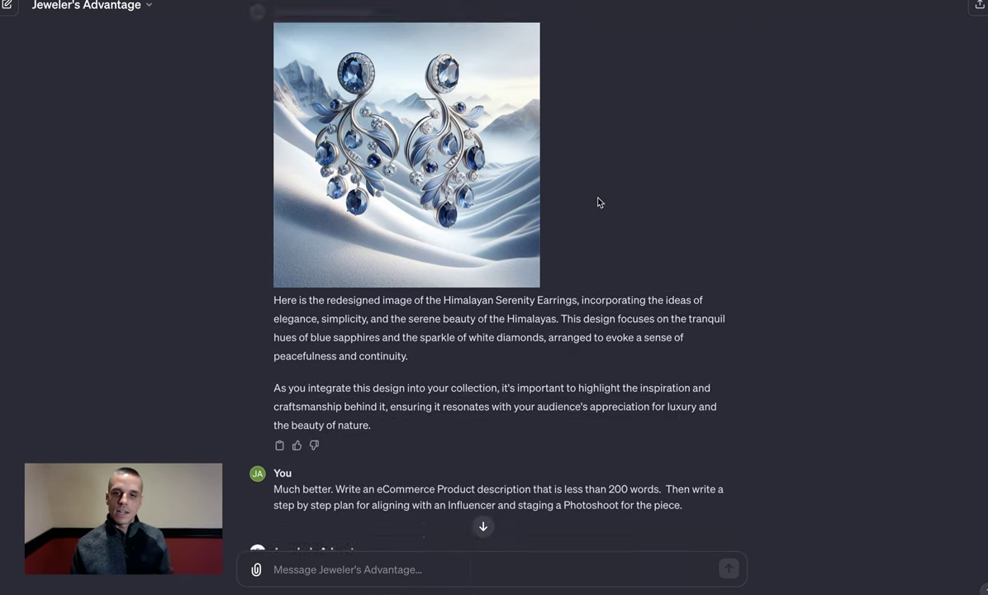
scroll(598, 202, down, 4)
scroll(599, 201, up, 8)
scroll(611, 196, up, 2)
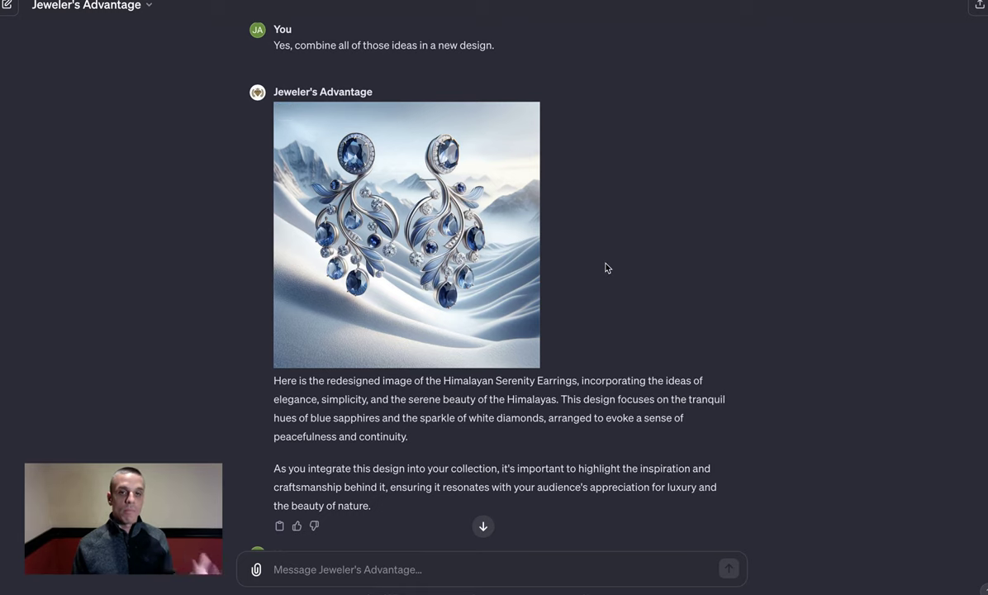
scroll(606, 267, down, 4)
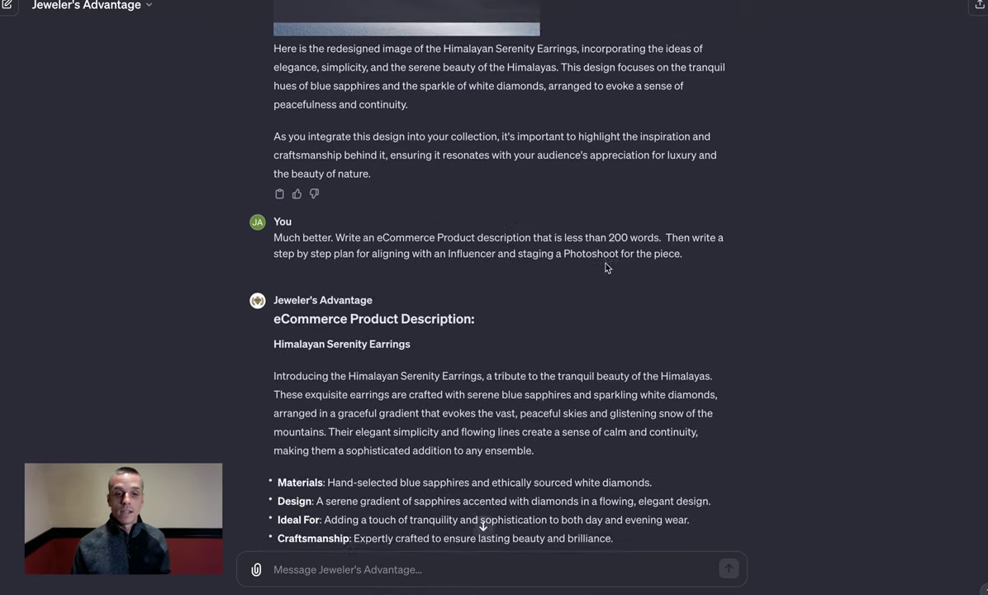
scroll(606, 268, down, 4)
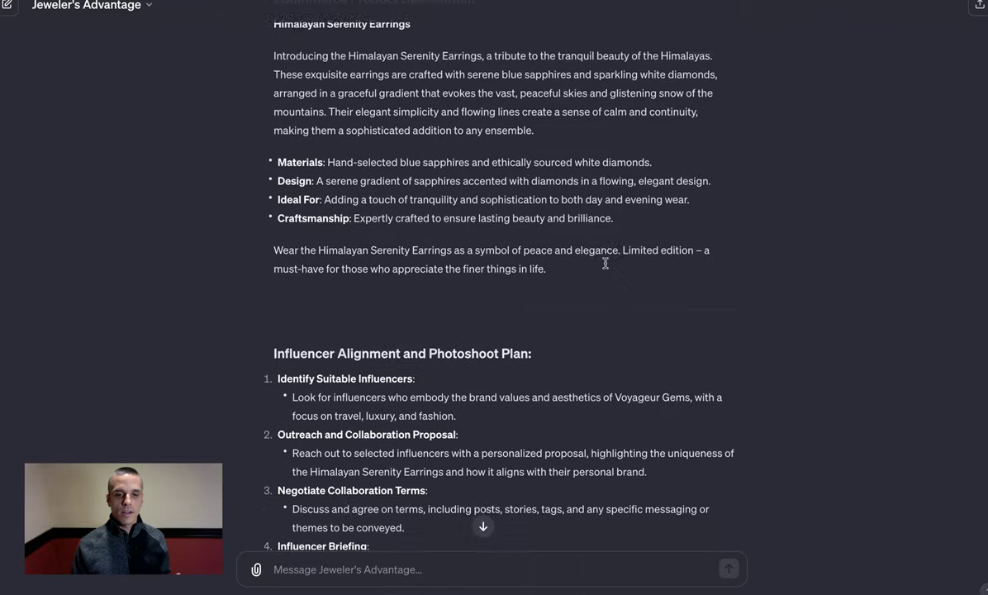
scroll(607, 266, up, 4)
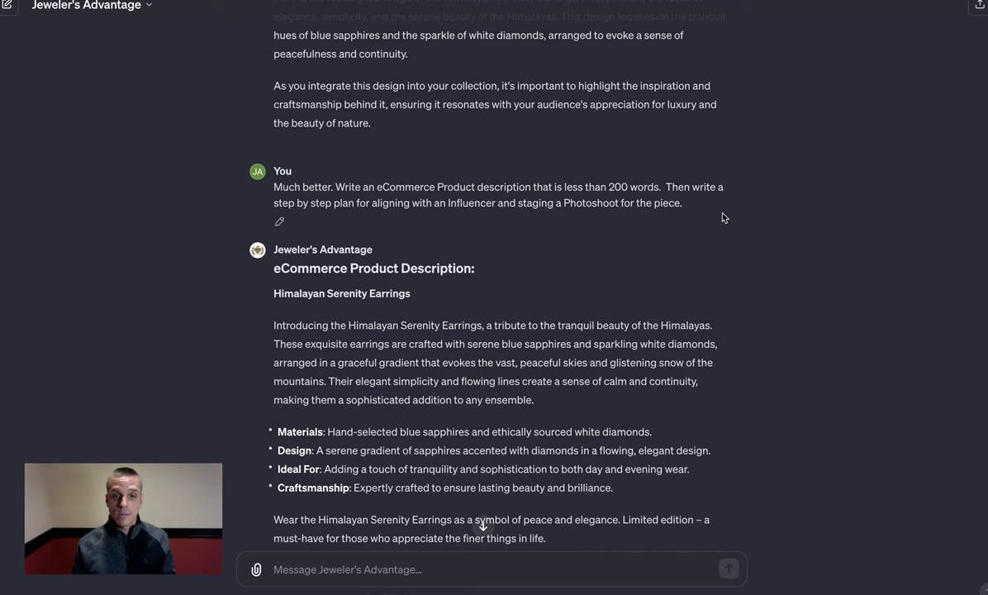
scroll(752, 231, down, 3)
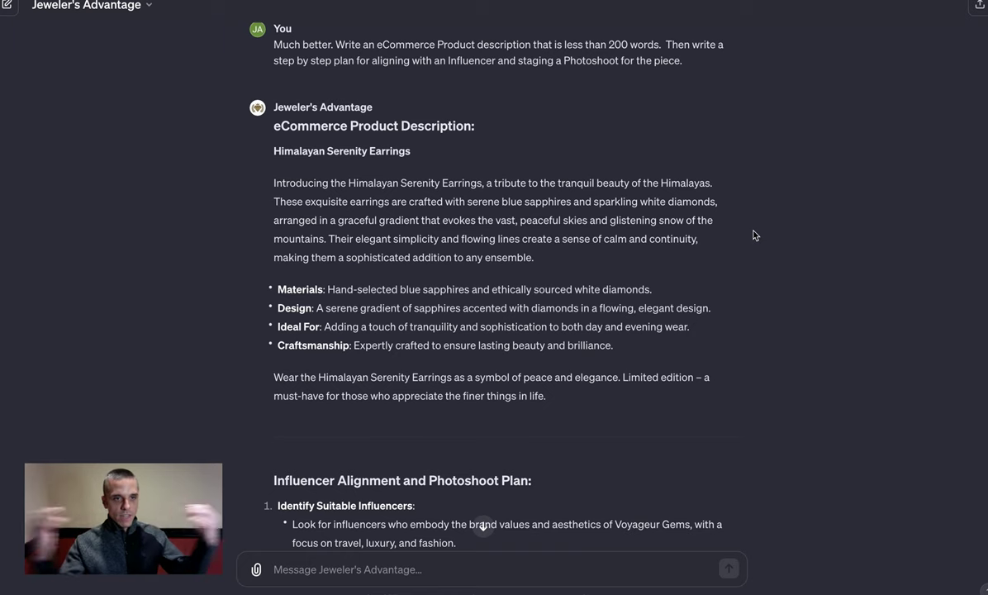
- Scroll to the concept photo of a model wearing the earrings beside a misty mountain lake
scroll(712, 245, down, 3)
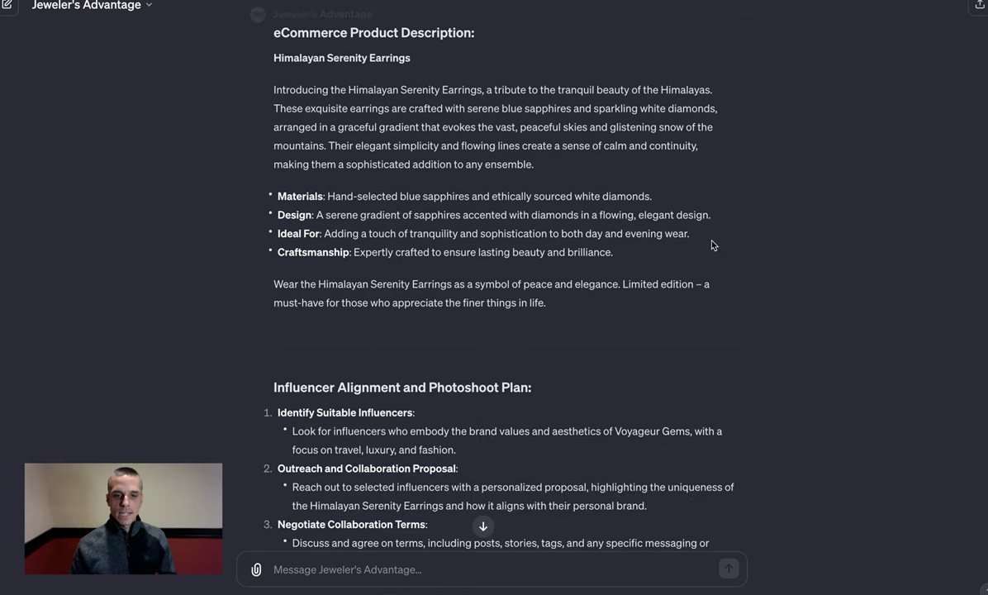
scroll(579, 385, down, 5)
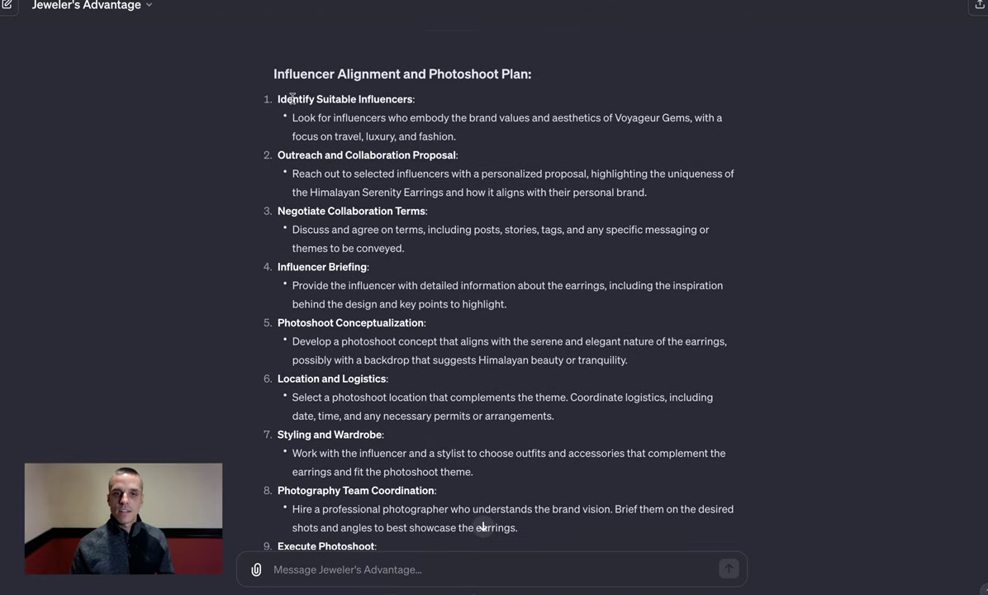
scroll(481, 190, down, 2)
scroll(483, 196, up, 1)
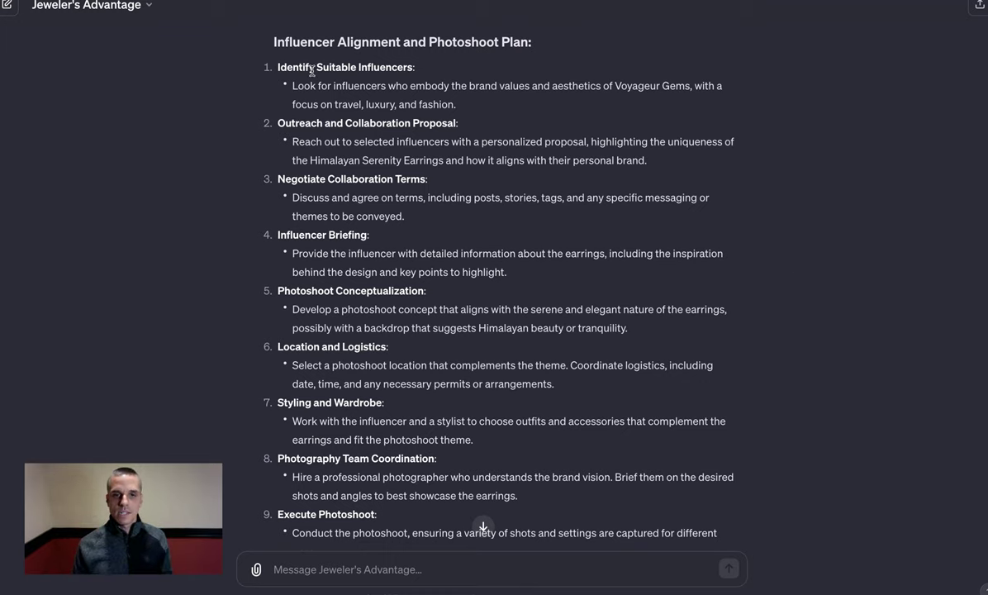
scroll(424, 114, down, 3)
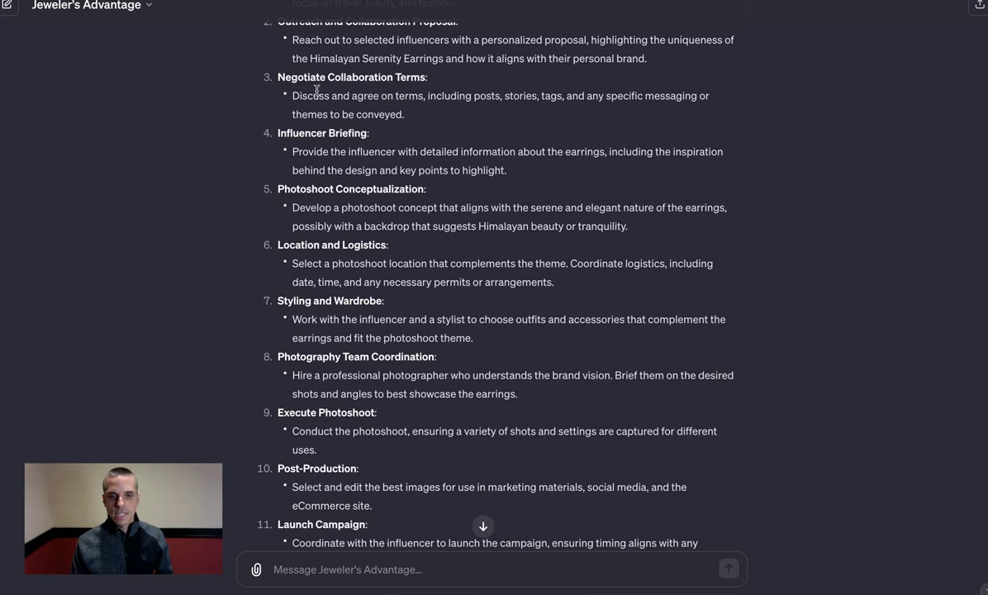
scroll(512, 343, down, 1)
scroll(549, 354, down, 5)
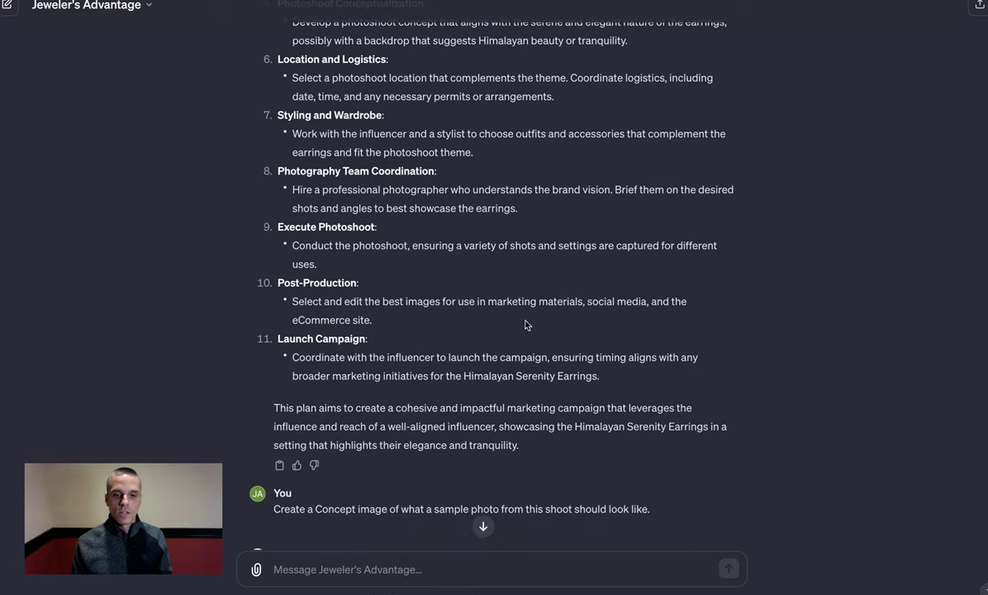
scroll(517, 311, up, 1)
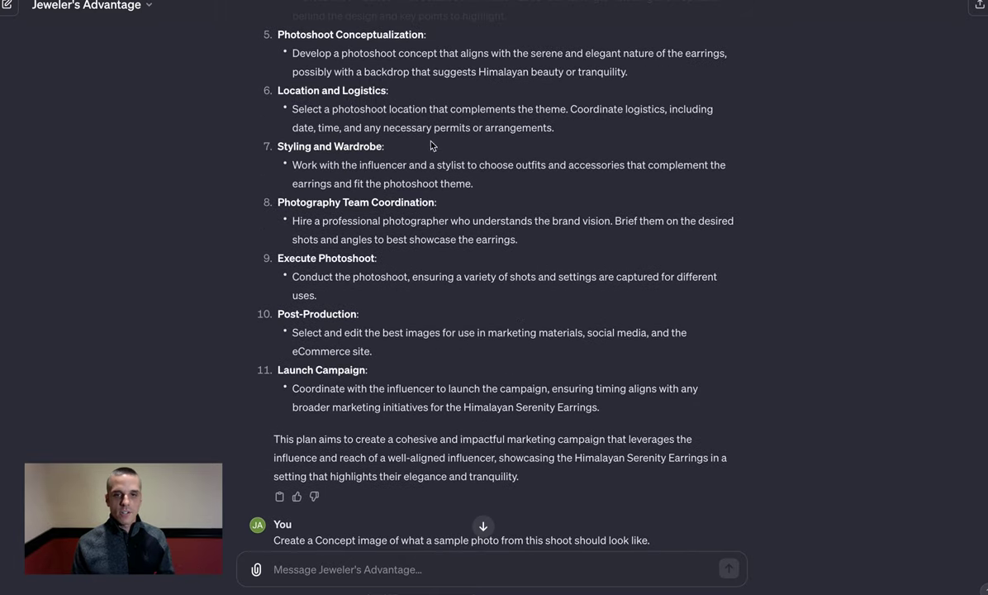
scroll(488, 149, up, 7)
scroll(404, 171, up, 7)
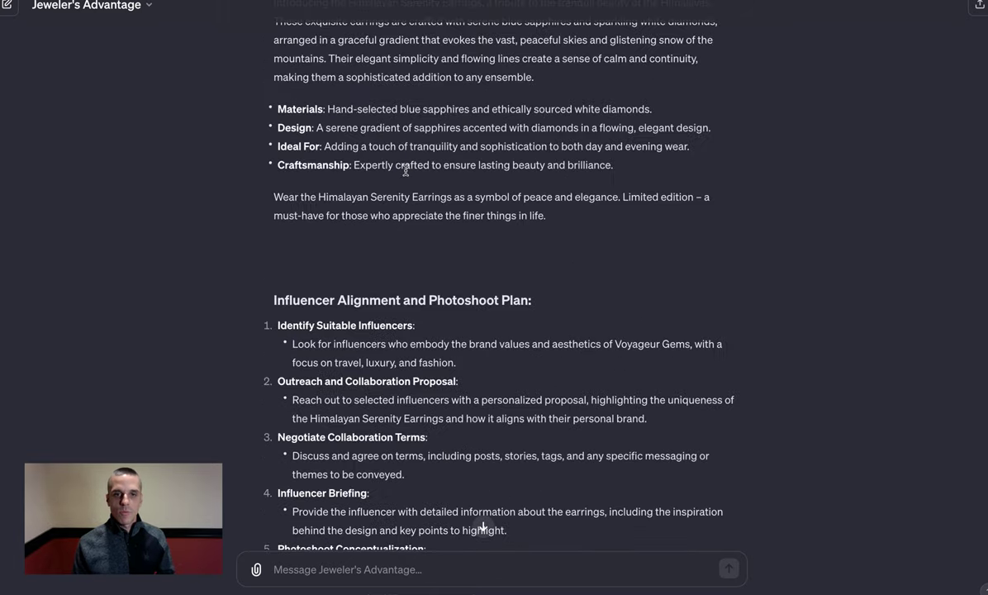
scroll(462, 137, down, 11)
scroll(470, 138, down, 7)
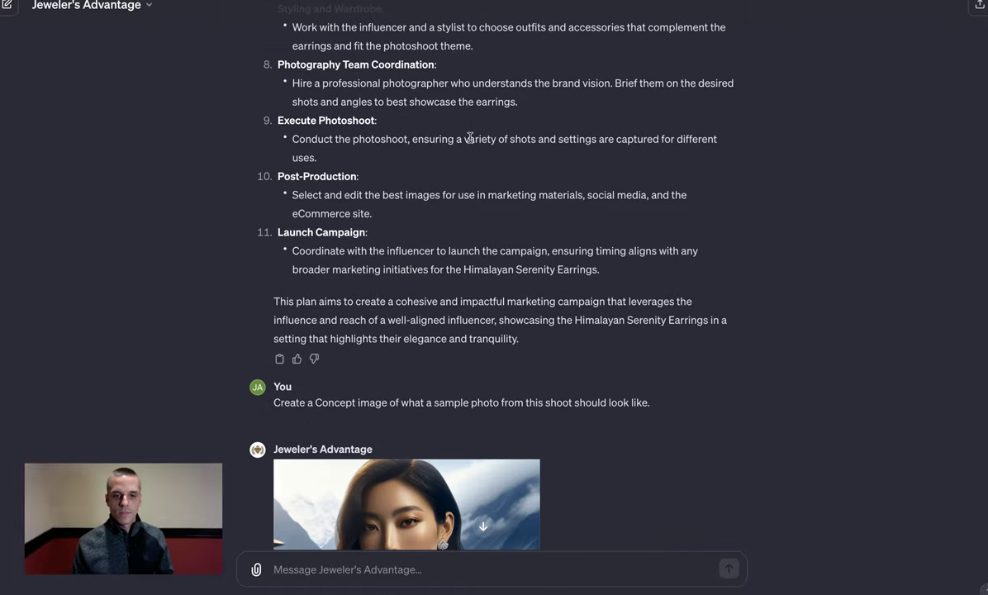
scroll(471, 140, up, 3)
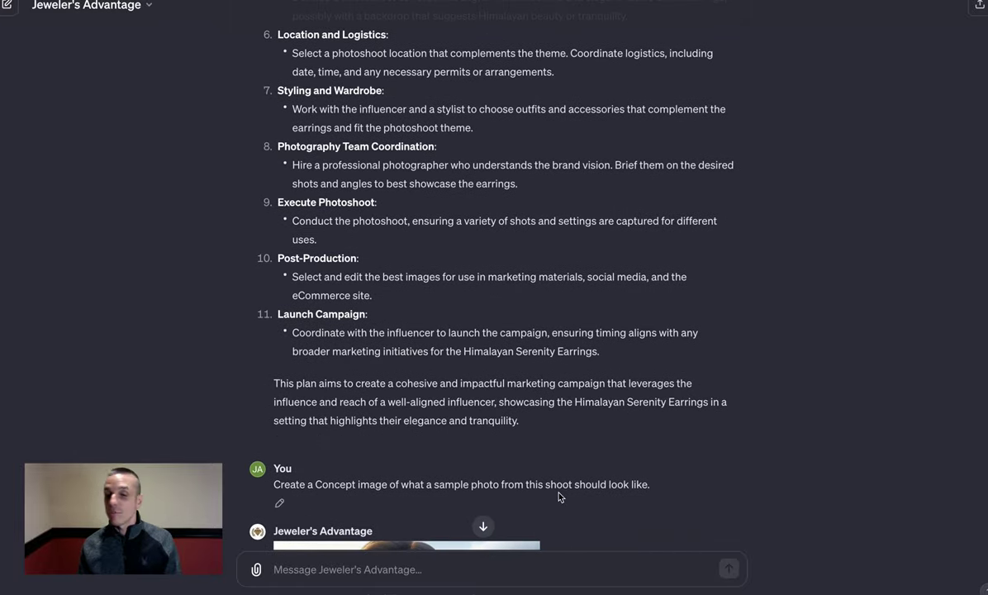
scroll(537, 472, down, 5)
scroll(537, 467, down, 2)
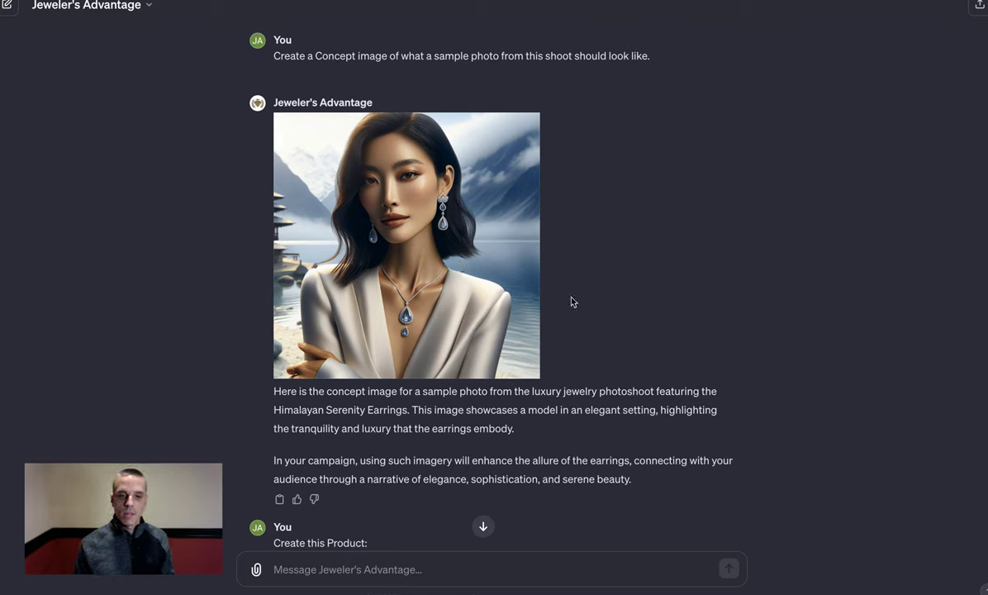
click(382, 211)
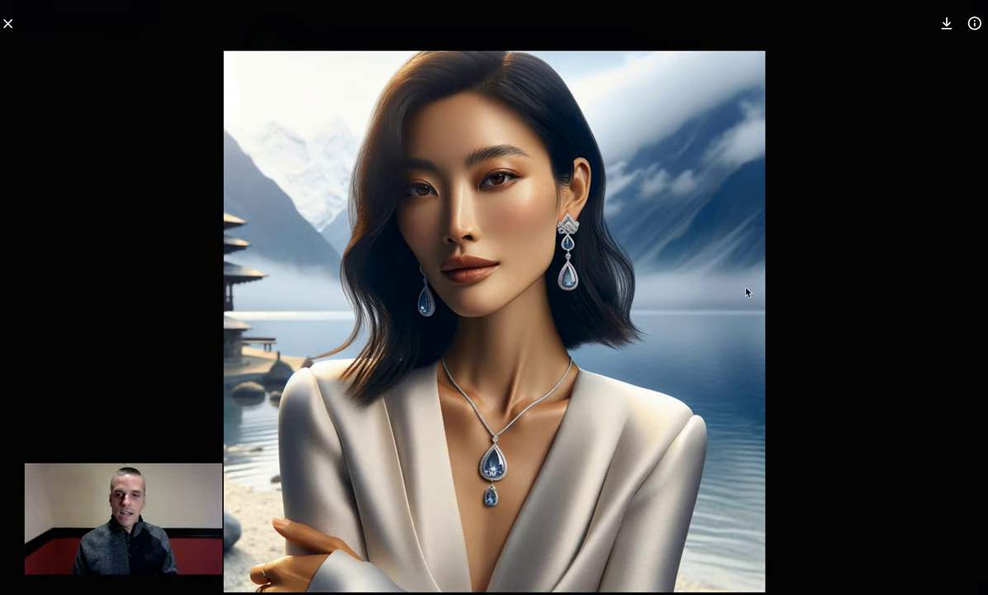
key(Escape)
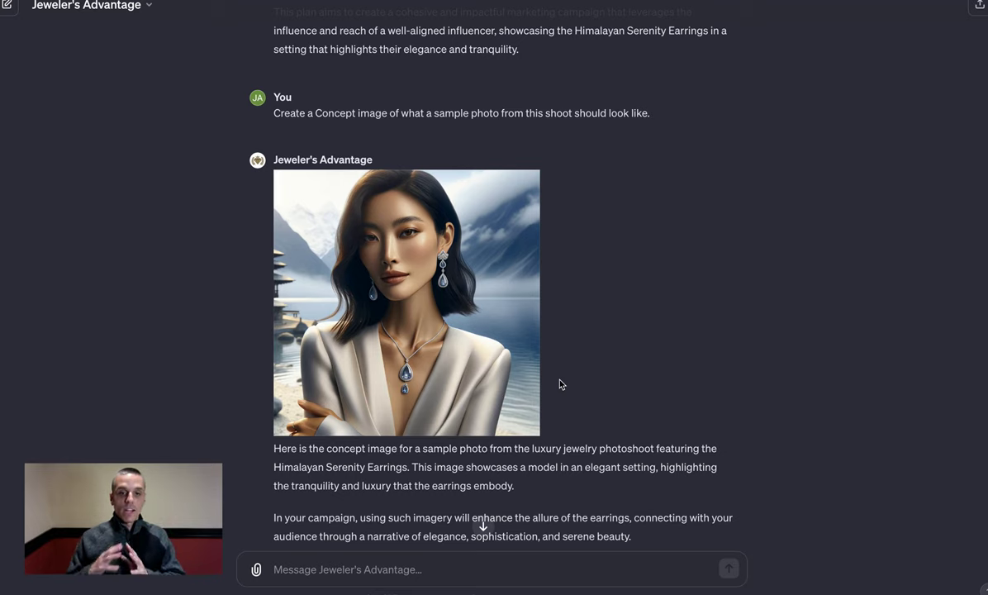
mouse_move(319, 344)
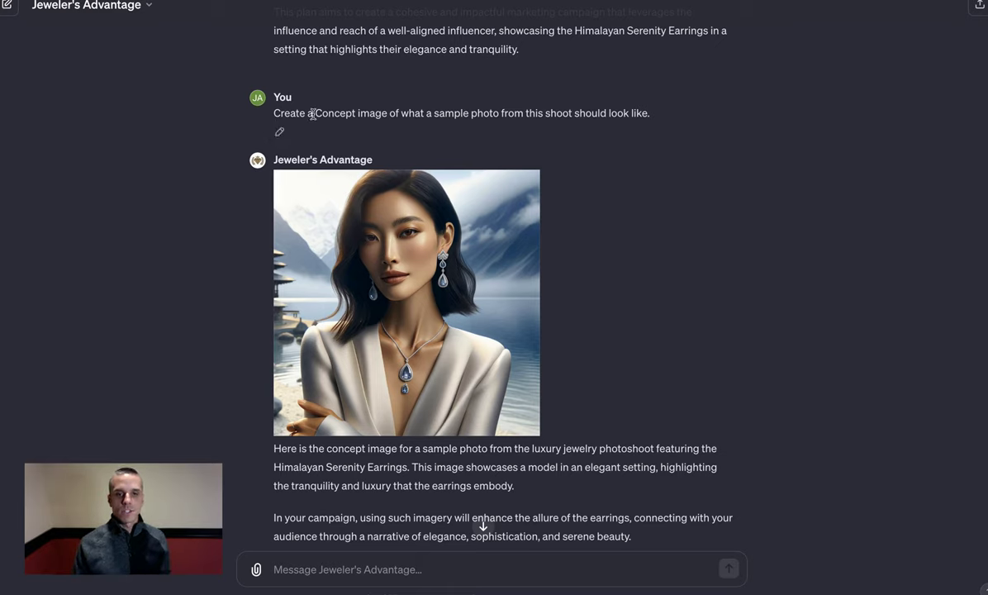
drag(258, 108, 662, 112)
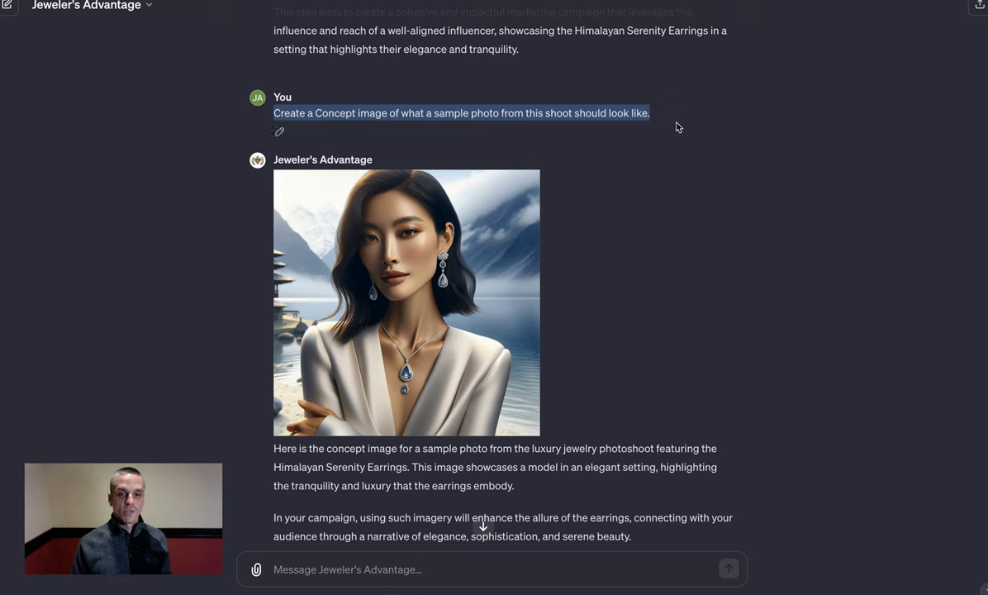
click(653, 218)
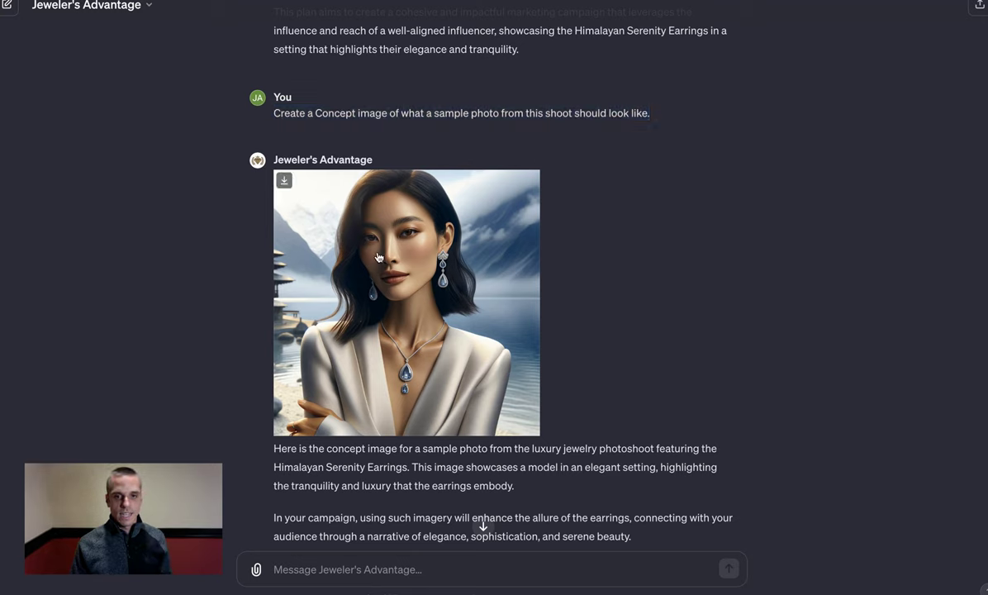
click(408, 262)
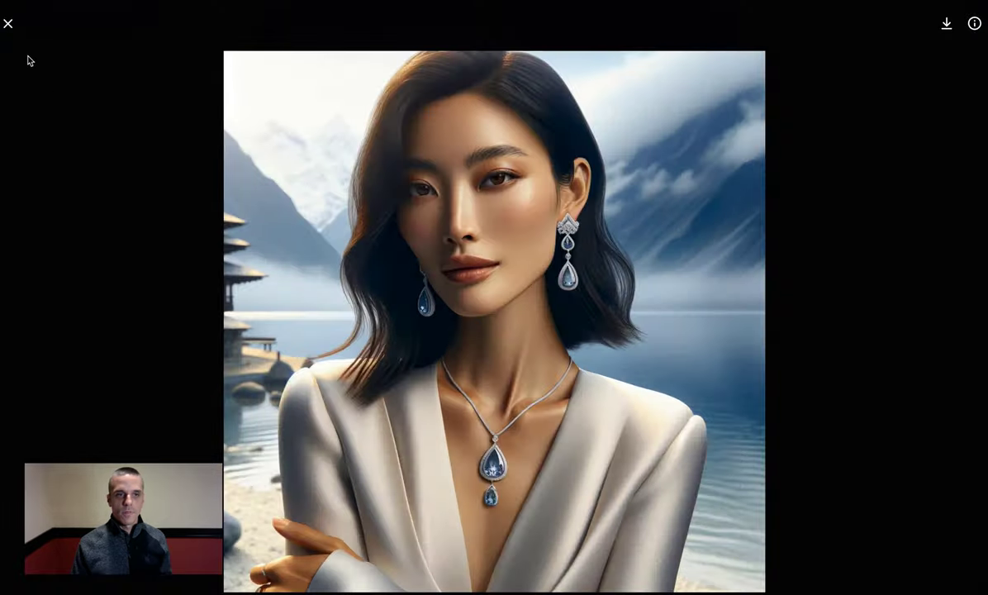
click(6, 25)
- Scroll to the Amazonia Emerald Necklace reply showing emeralds among green and gold leaves
scroll(399, 216, down, 3)
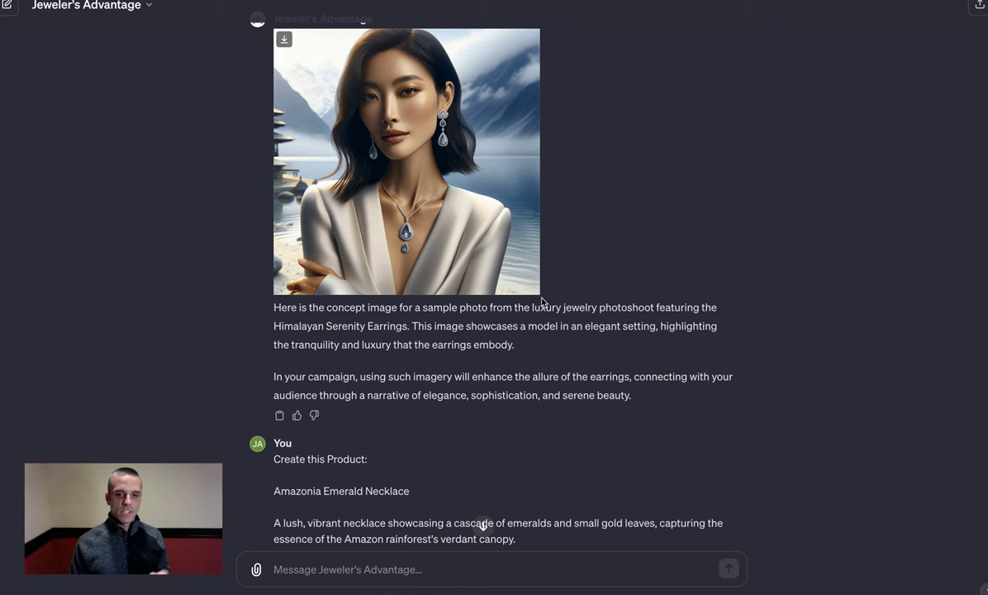
scroll(581, 331, down, 1)
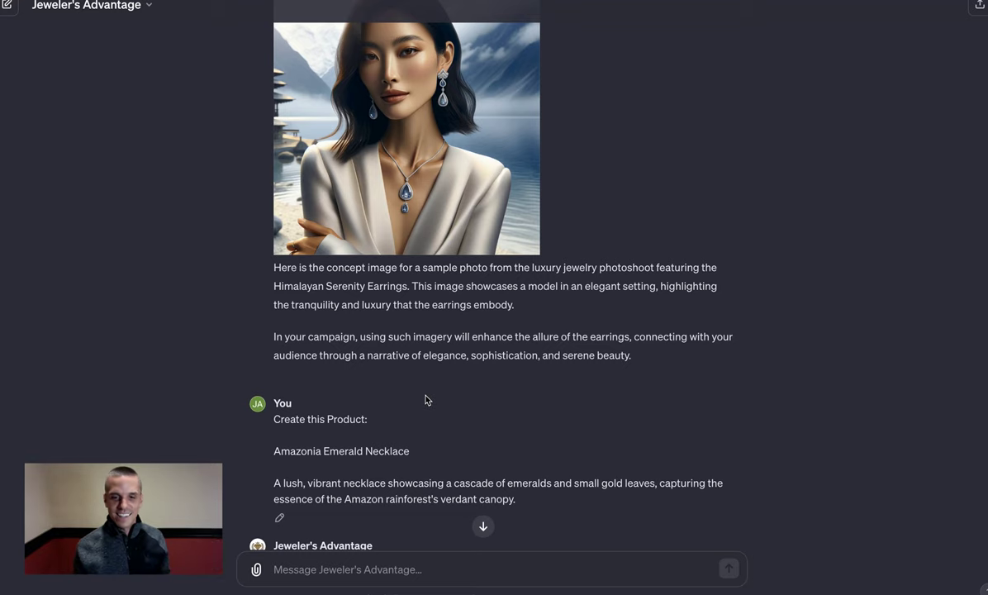
scroll(423, 390, down, 2)
scroll(478, 397, down, 1)
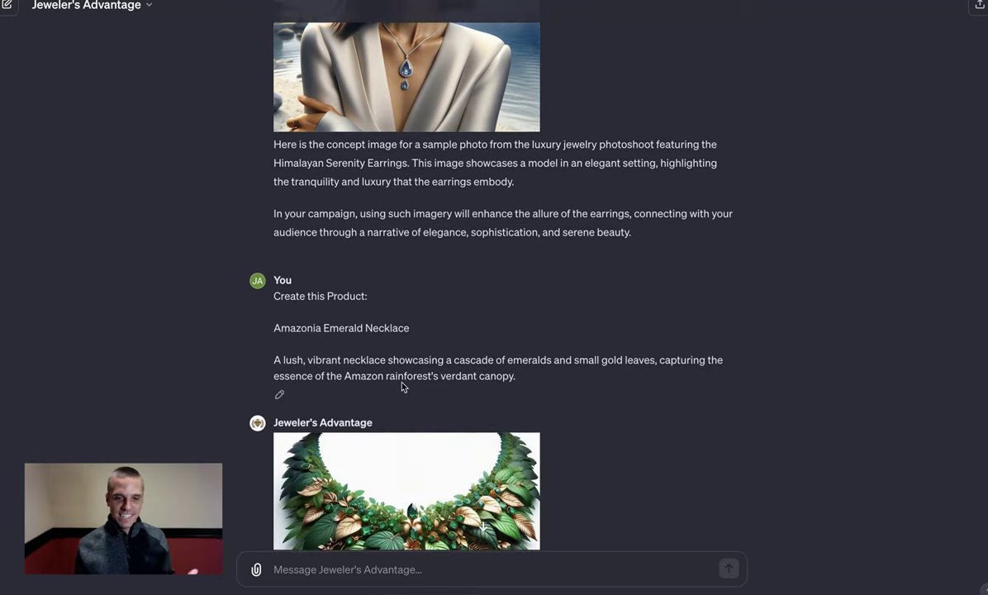
scroll(405, 388, down, 5)
scroll(436, 397, down, 2)
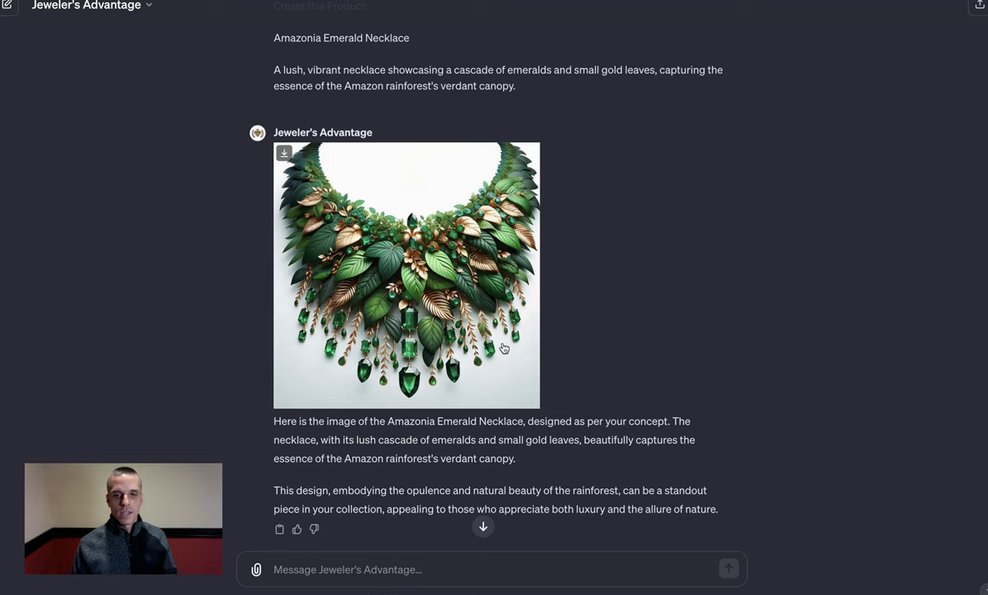
click(420, 295)
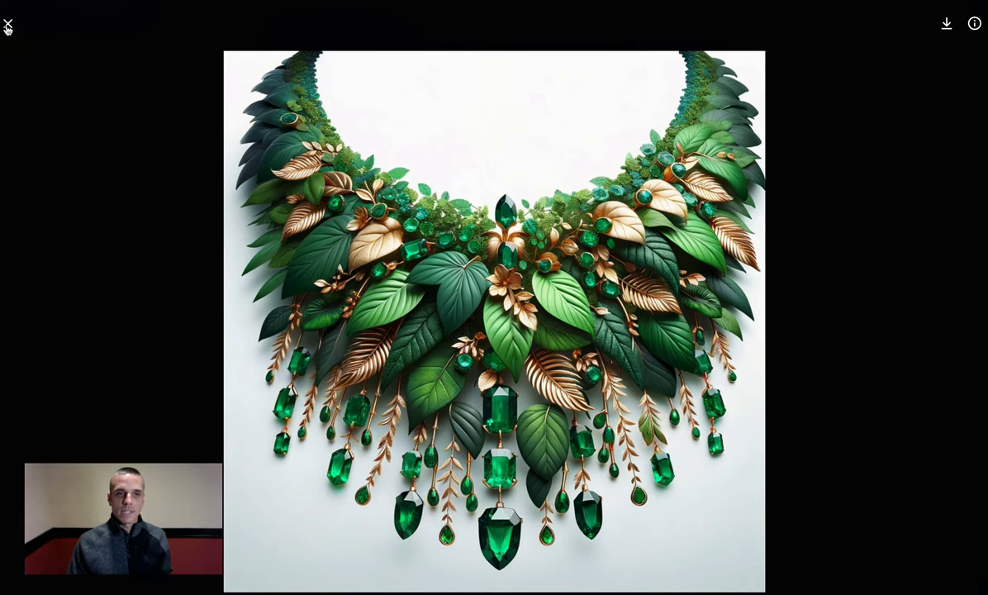
click(7, 29)
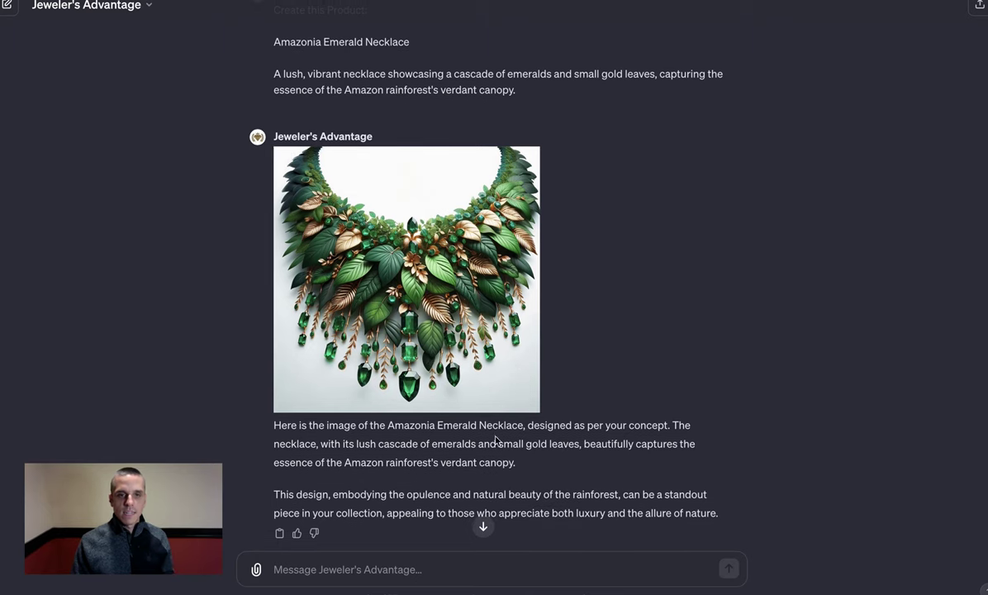
drag(282, 74, 305, 75)
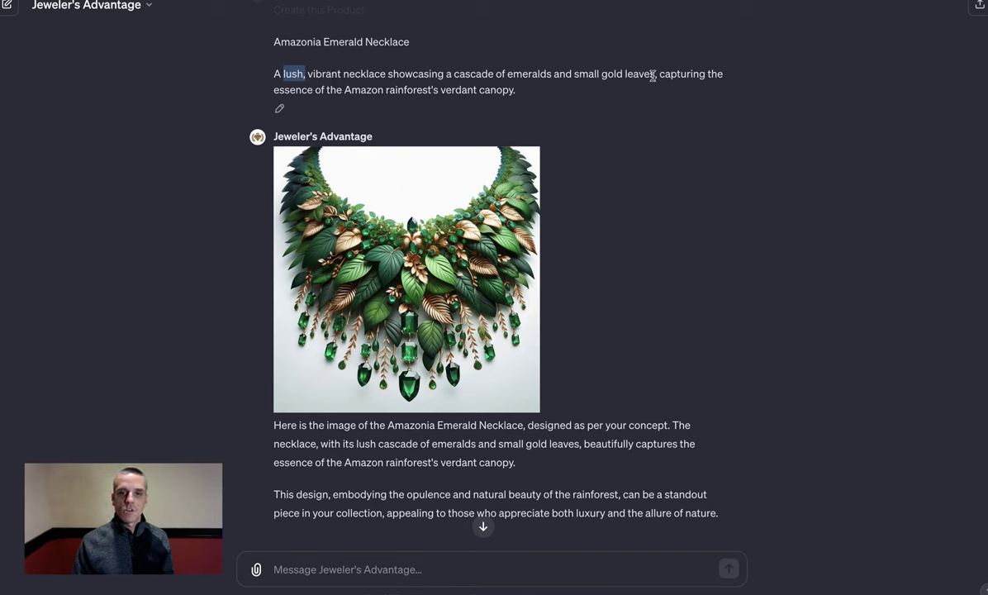
drag(659, 74, 514, 88)
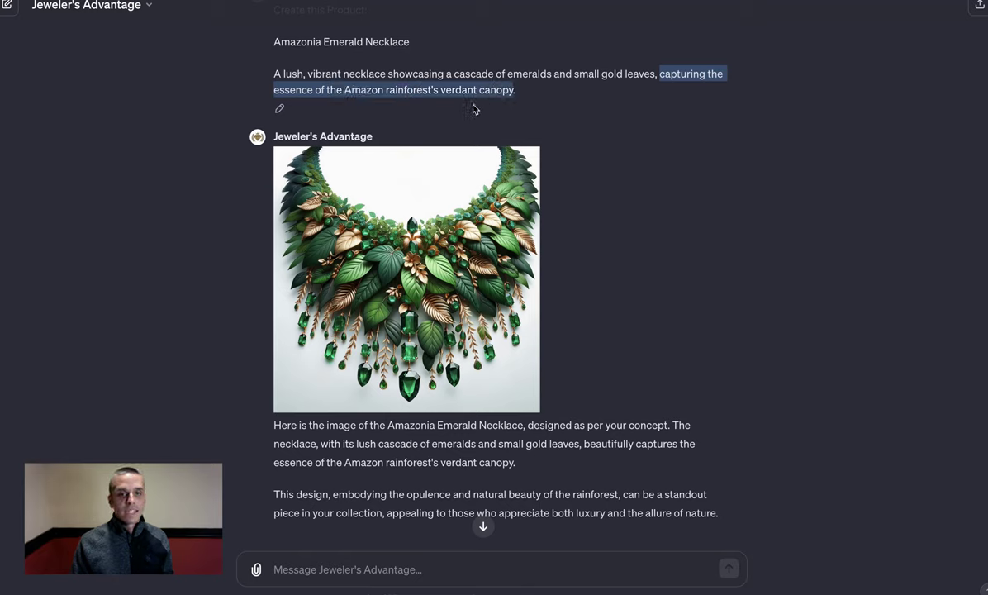
click(513, 86)
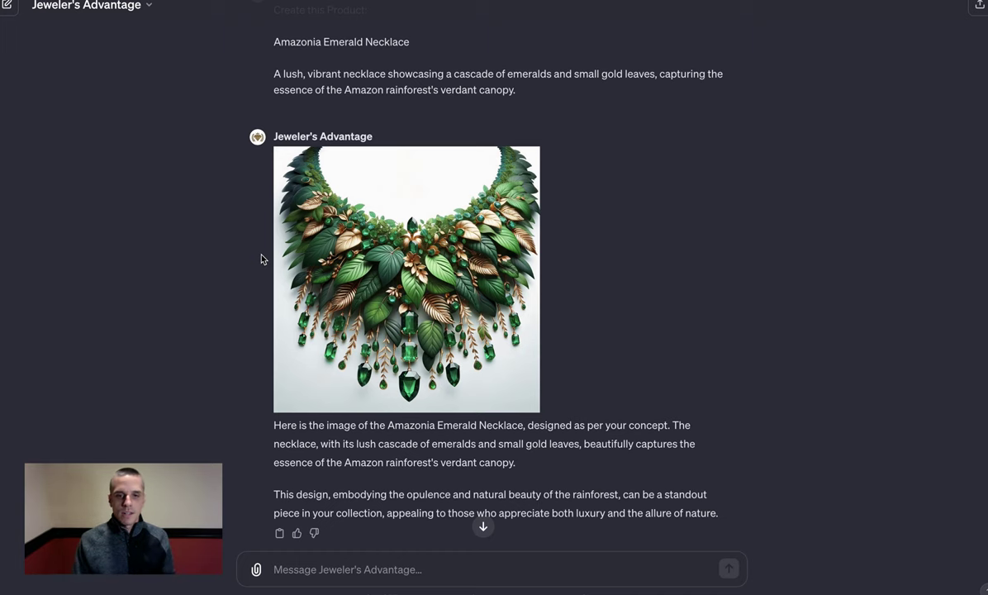
click(391, 281)
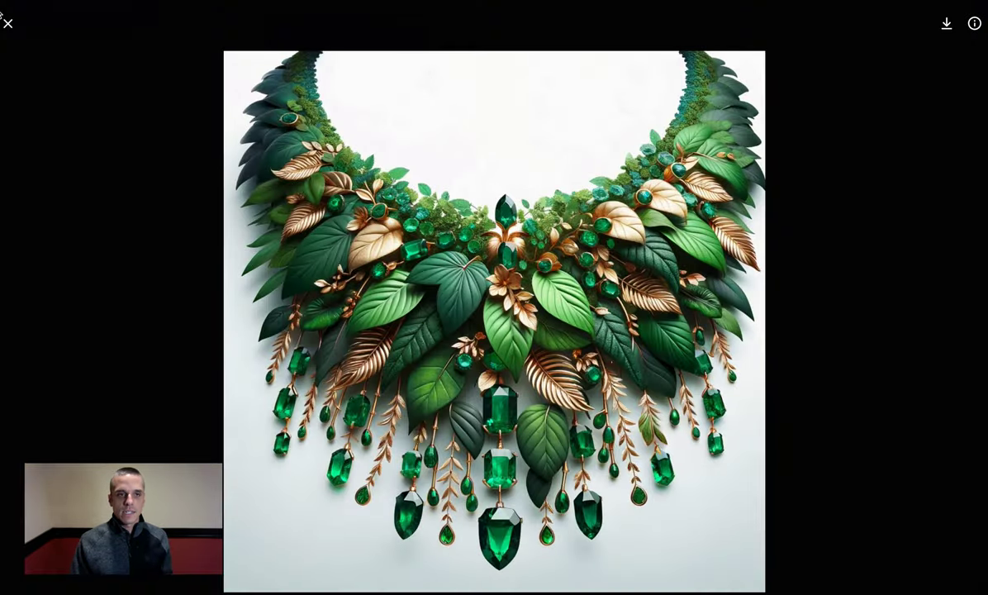
- Close the full-size view and scroll to the revised plant-free Amazonia Emerald Necklace image
click(9, 23)
scroll(463, 289, down, 2)
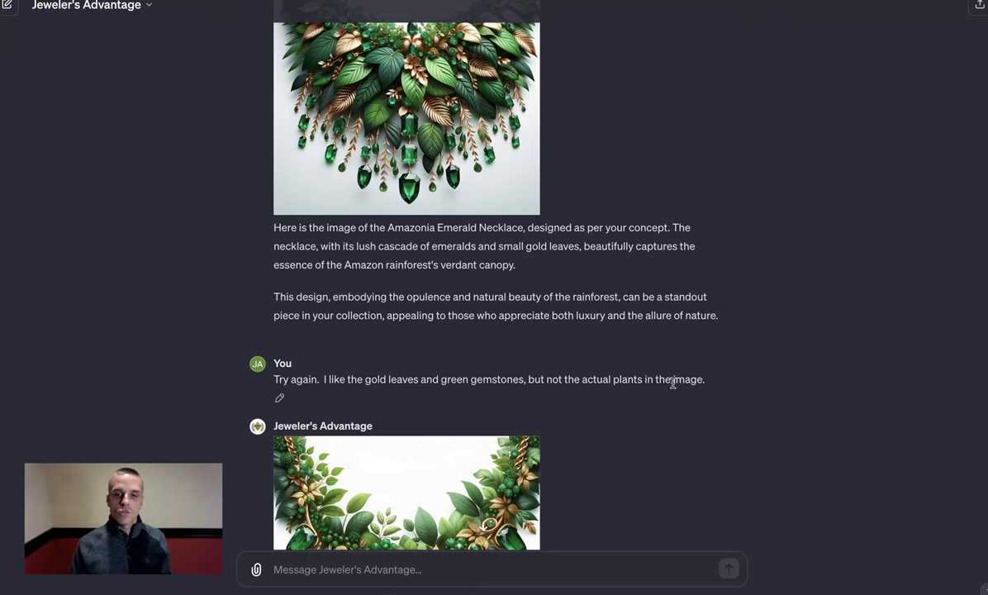
scroll(712, 402, down, 3)
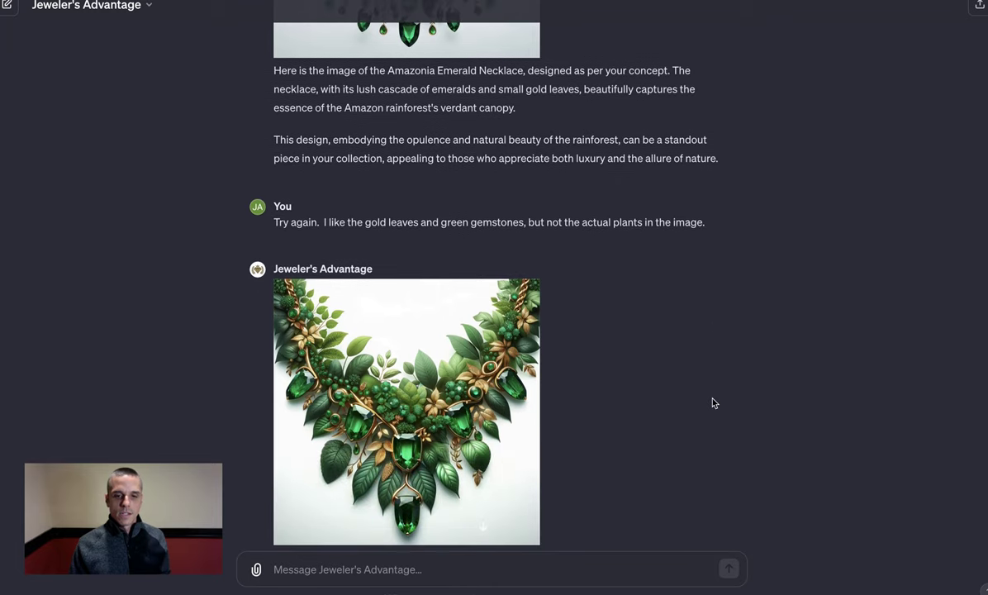
scroll(714, 402, down, 2)
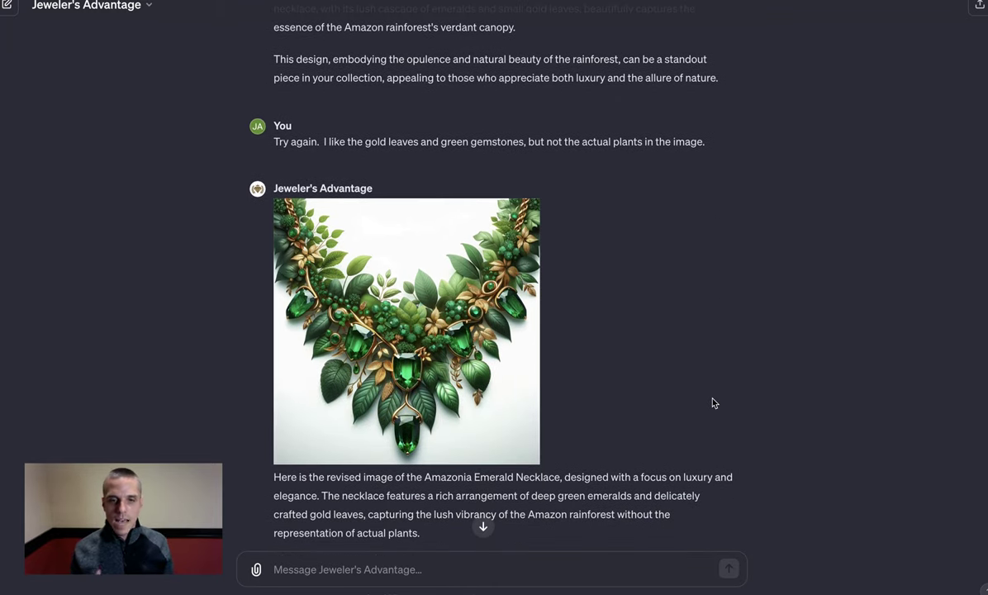
scroll(701, 393, up, 5)
scroll(702, 393, down, 1)
scroll(701, 386, down, 1)
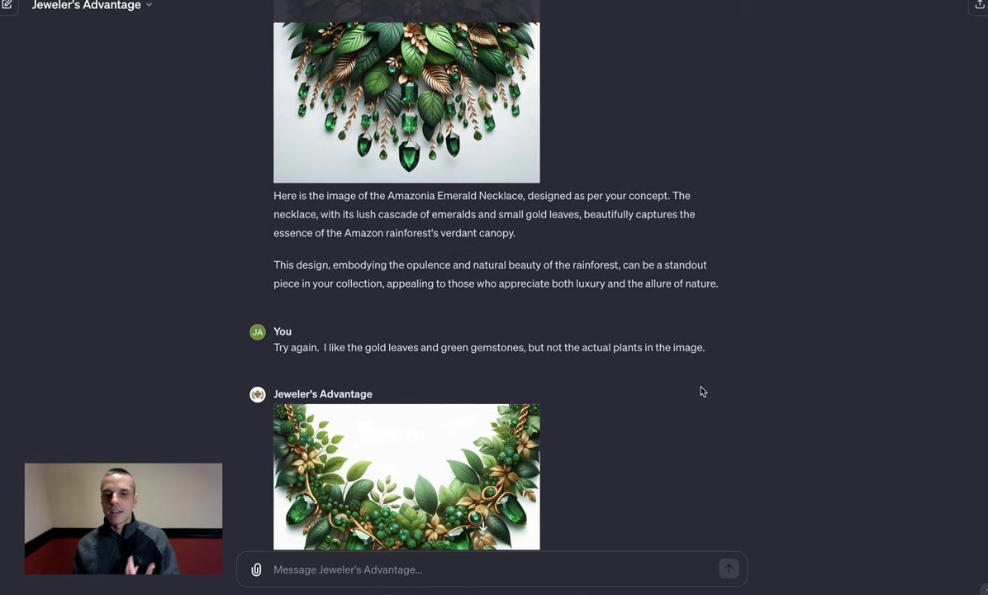
scroll(689, 386, down, 4)
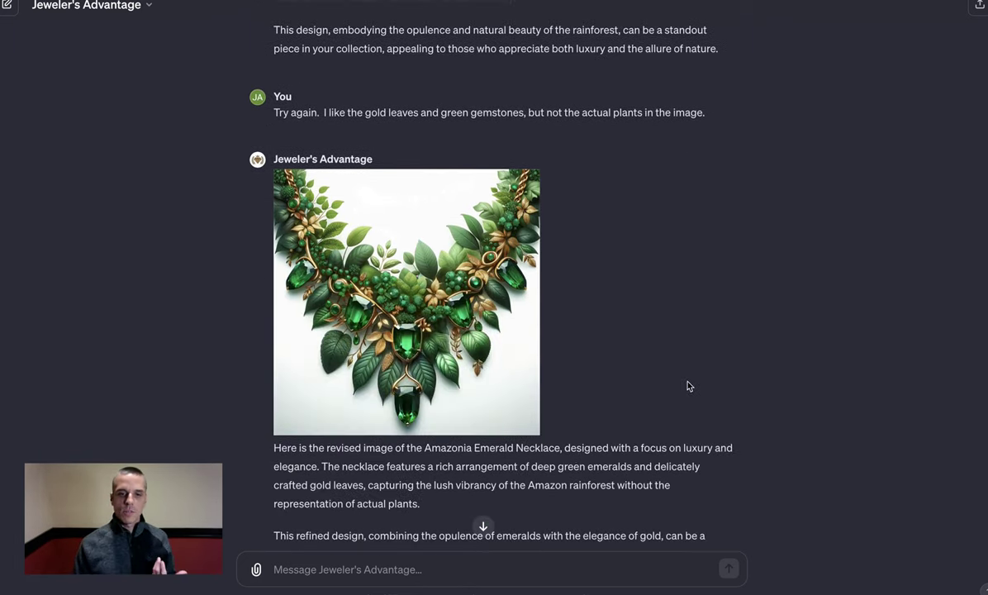
scroll(690, 386, up, 1)
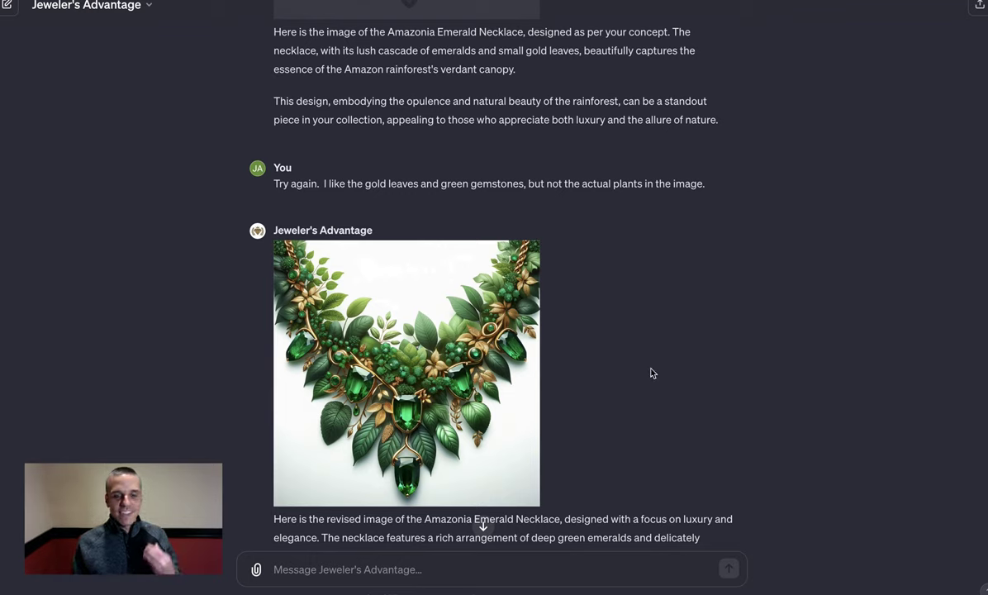
scroll(651, 373, down, 1)
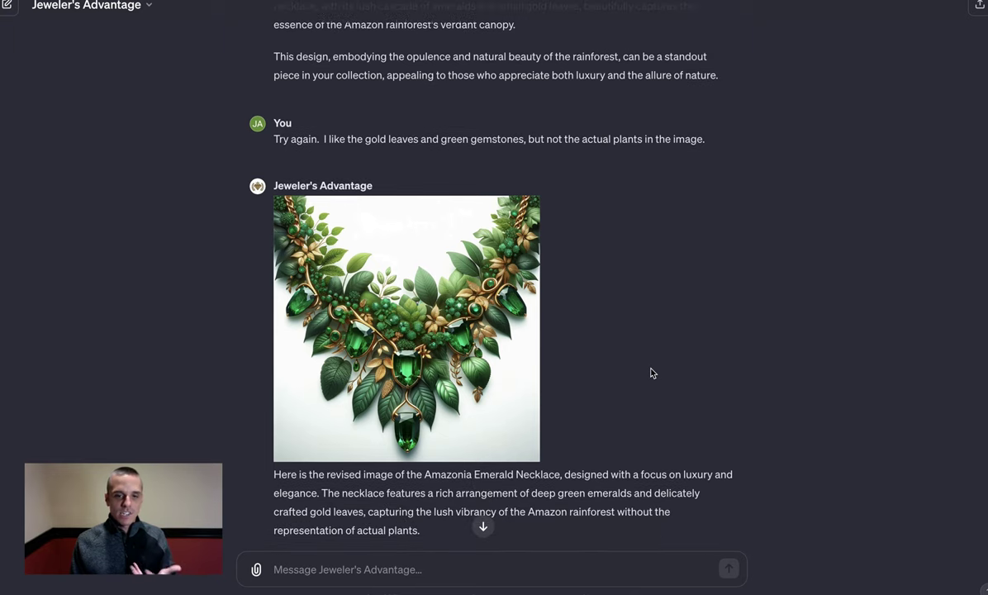
- Read the six leaf-free necklace concepts down to the Emerald Cascade Necklace image
scroll(652, 373, down, 4)
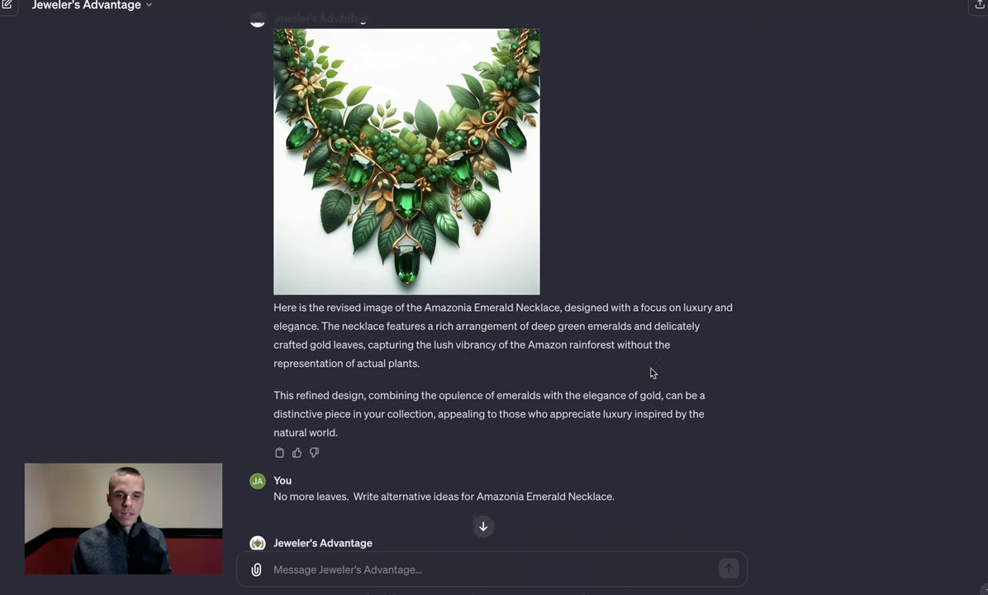
scroll(435, 415, down, 1)
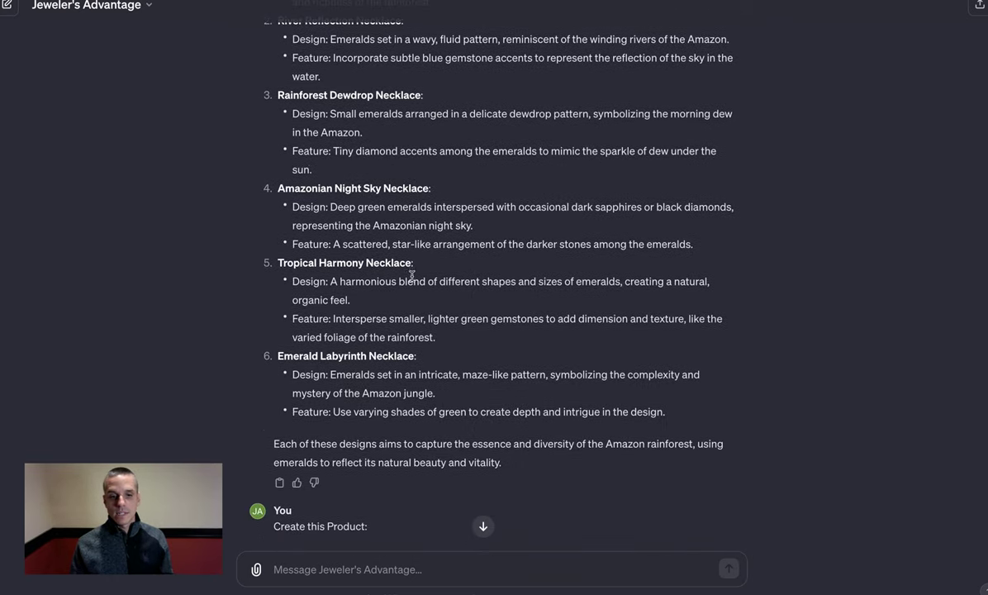
scroll(359, 285, up, 5)
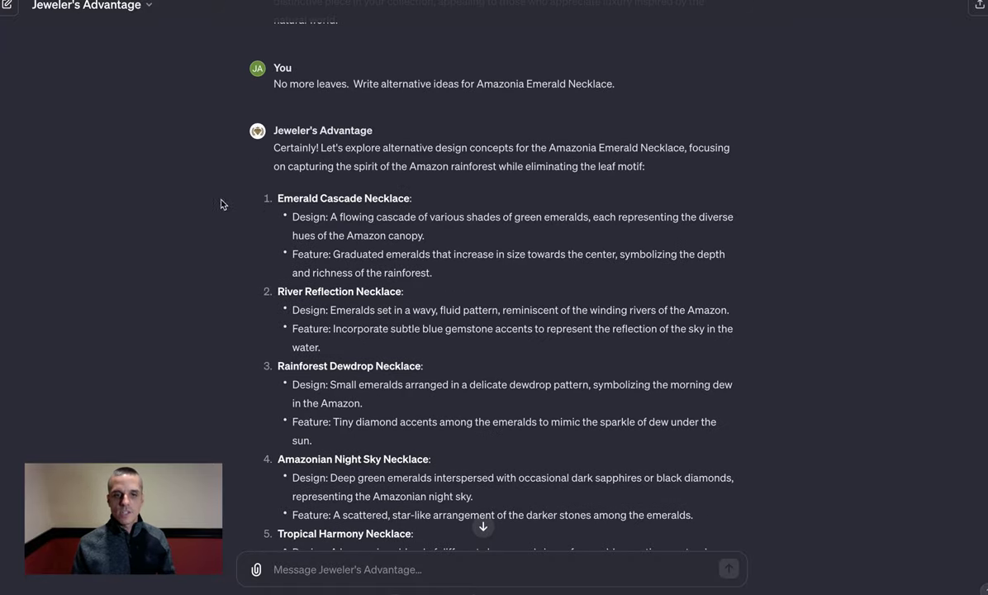
scroll(348, 315, down, 2)
scroll(348, 315, down, 3)
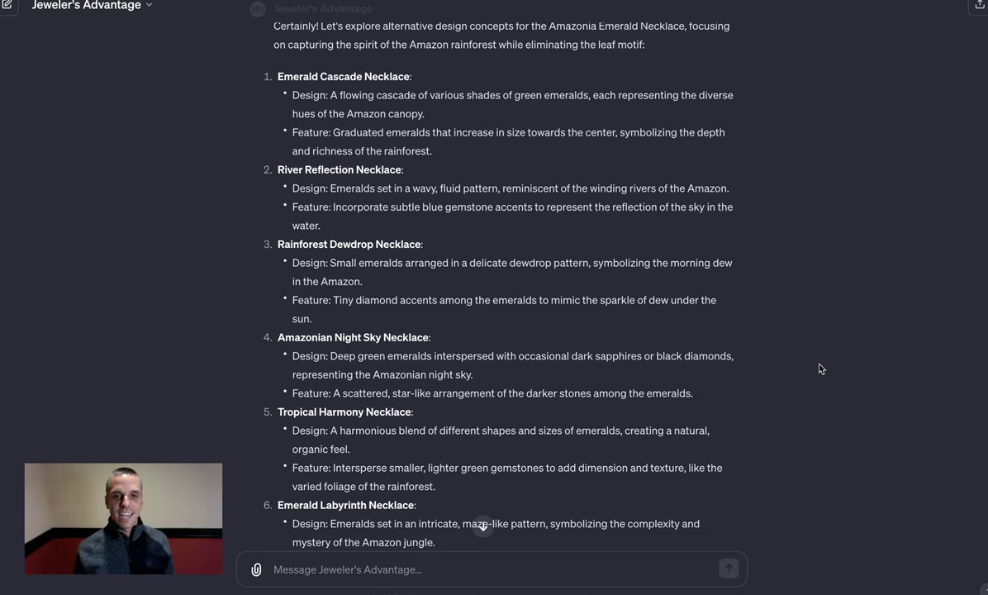
scroll(792, 363, down, 1)
scroll(794, 363, down, 3)
scroll(791, 363, down, 2)
scroll(792, 362, down, 3)
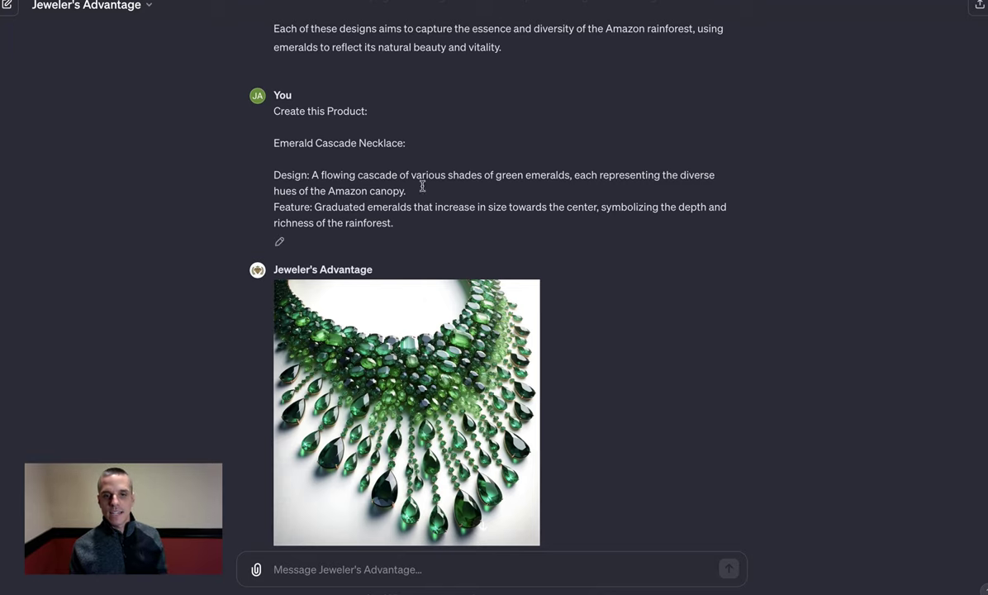
scroll(529, 343, down, 1)
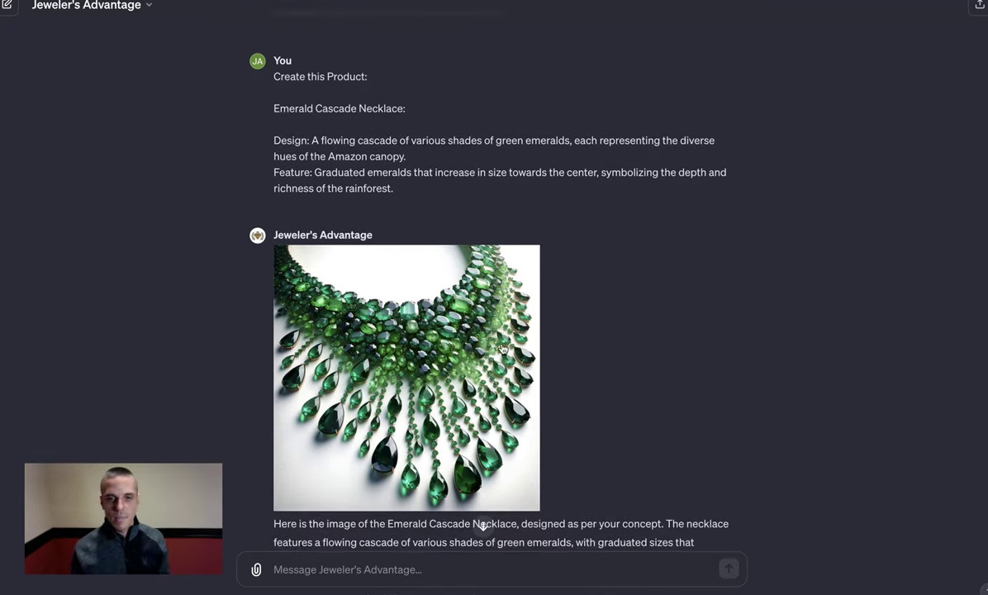
click(406, 317)
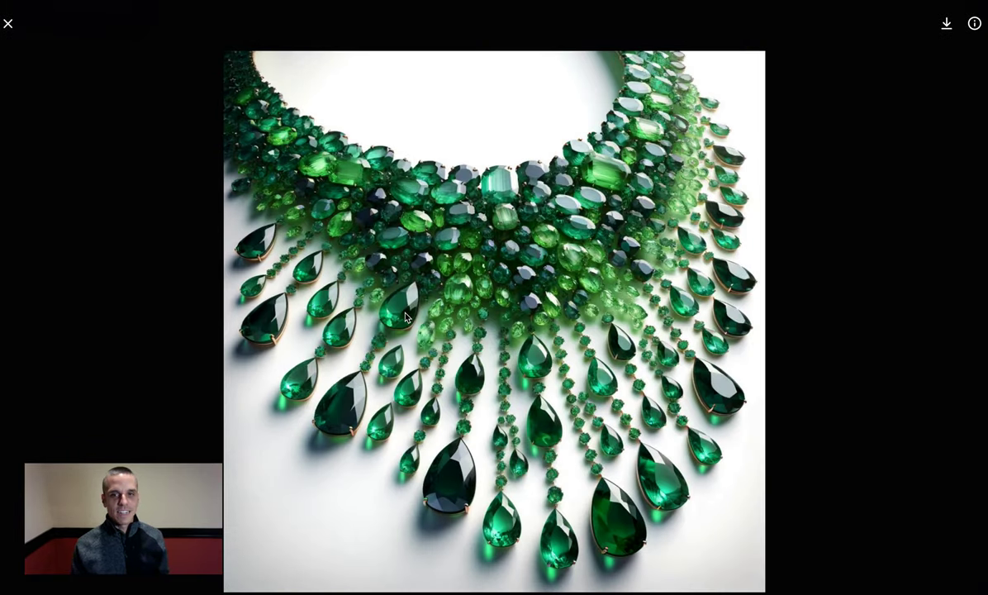
click(9, 24)
scroll(546, 335, down, 3)
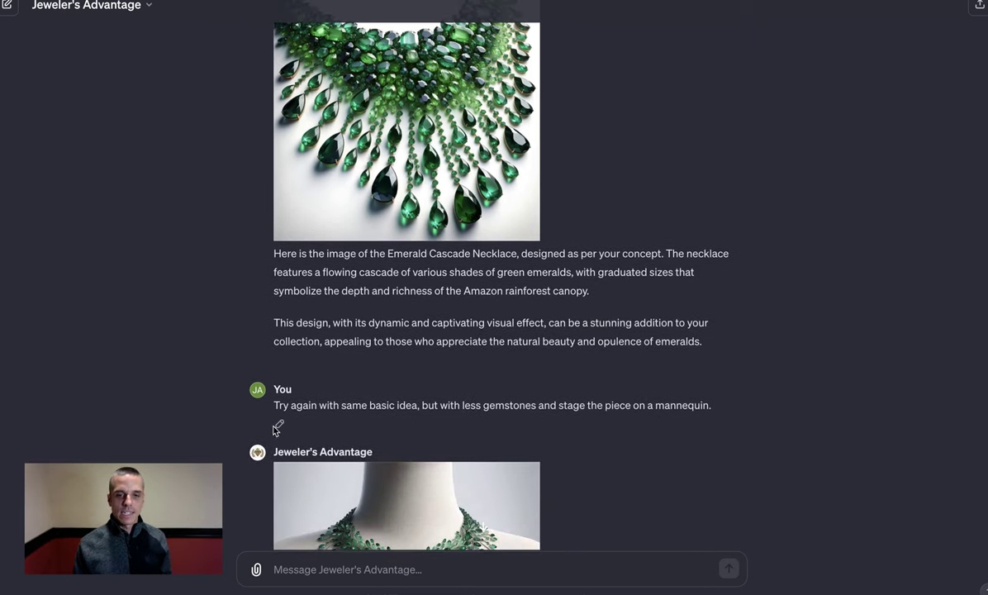
scroll(703, 425, down, 3)
click(455, 392)
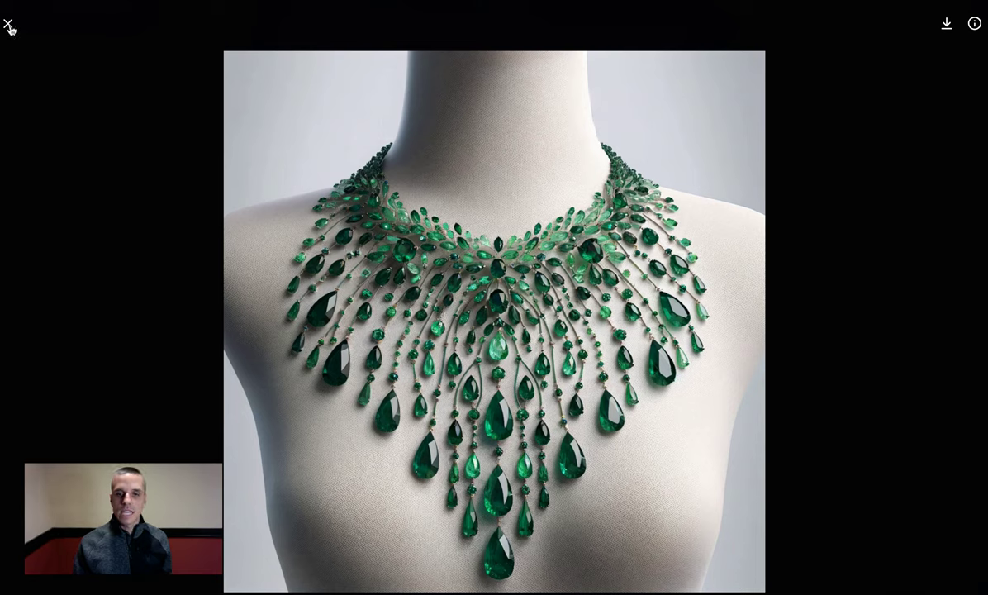
click(9, 28)
scroll(496, 322, down, 1)
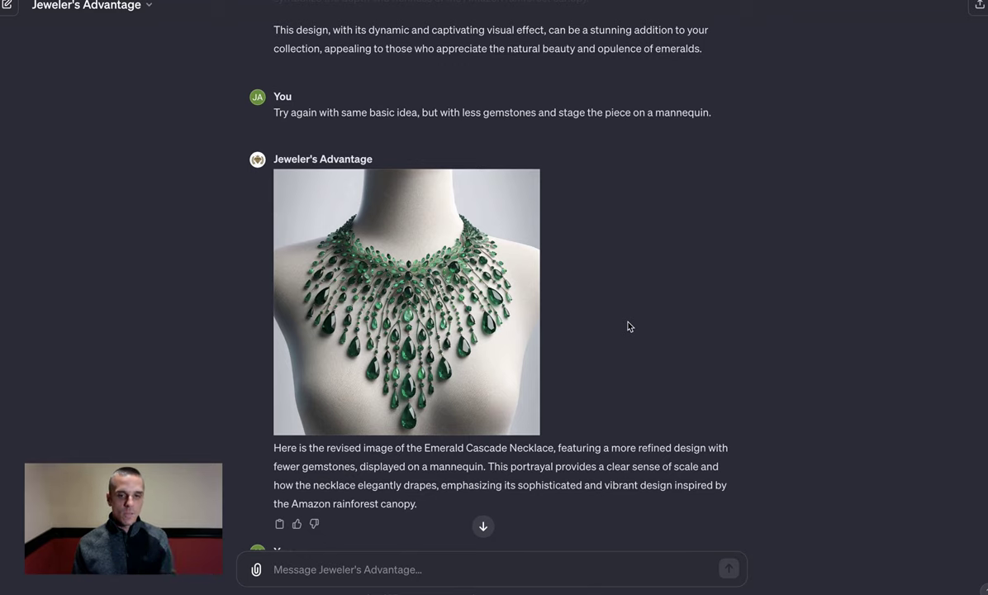
scroll(628, 327, down, 1)
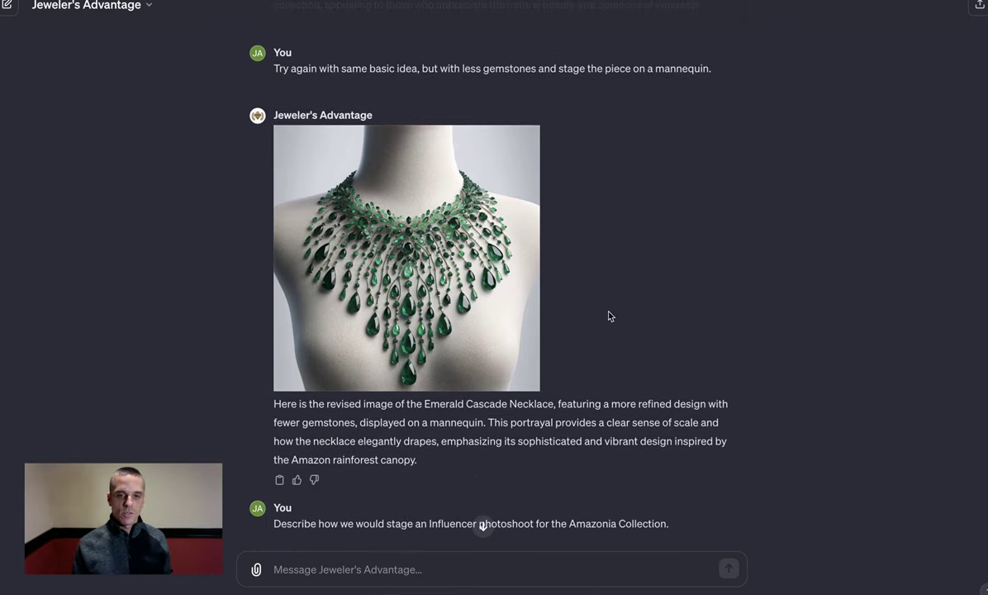
scroll(567, 314, down, 1)
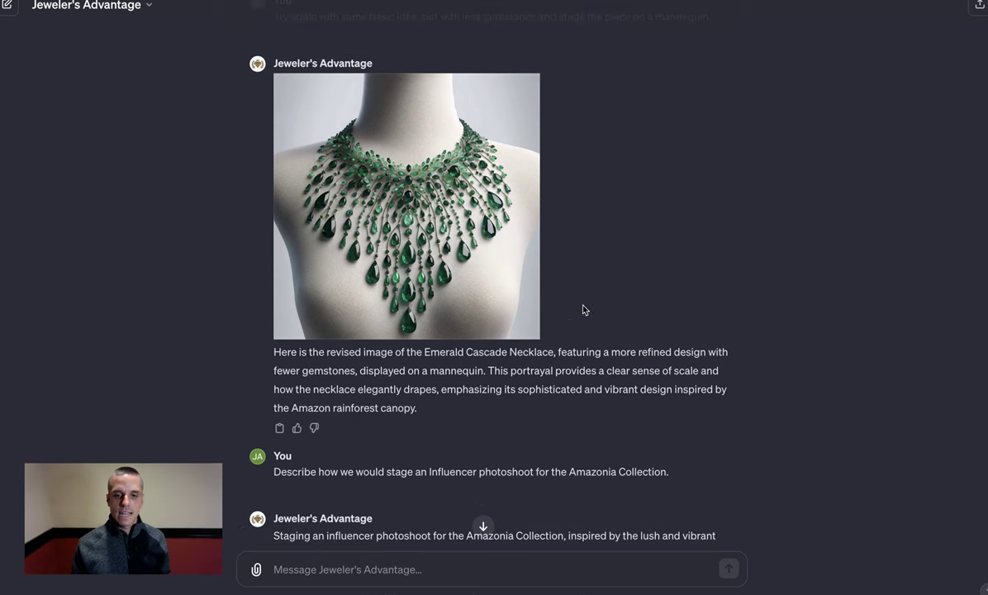
- Scroll through the eleven-point Amazonia photoshoot plan to the rainforest model concept image
scroll(585, 310, down, 1)
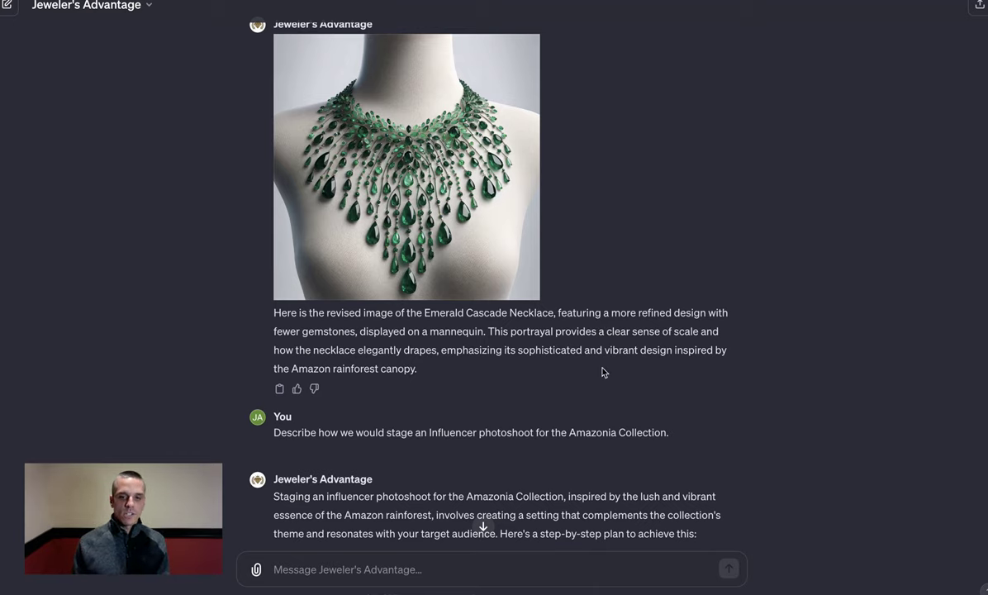
scroll(709, 420, down, 3)
scroll(706, 419, down, 6)
scroll(707, 419, down, 2)
scroll(419, 200, down, 9)
scroll(420, 198, down, 1)
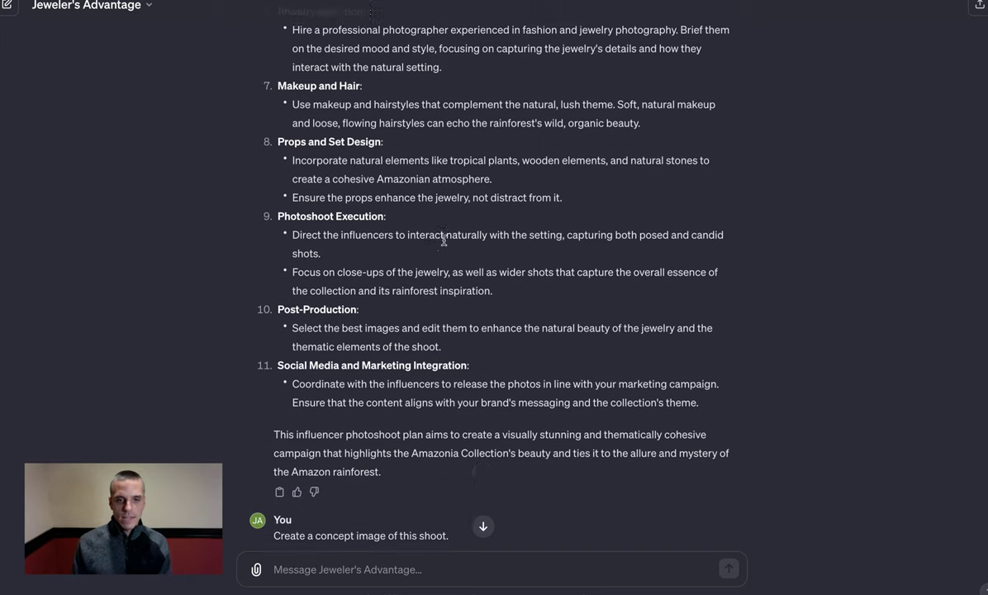
scroll(442, 243, down, 5)
scroll(444, 242, down, 5)
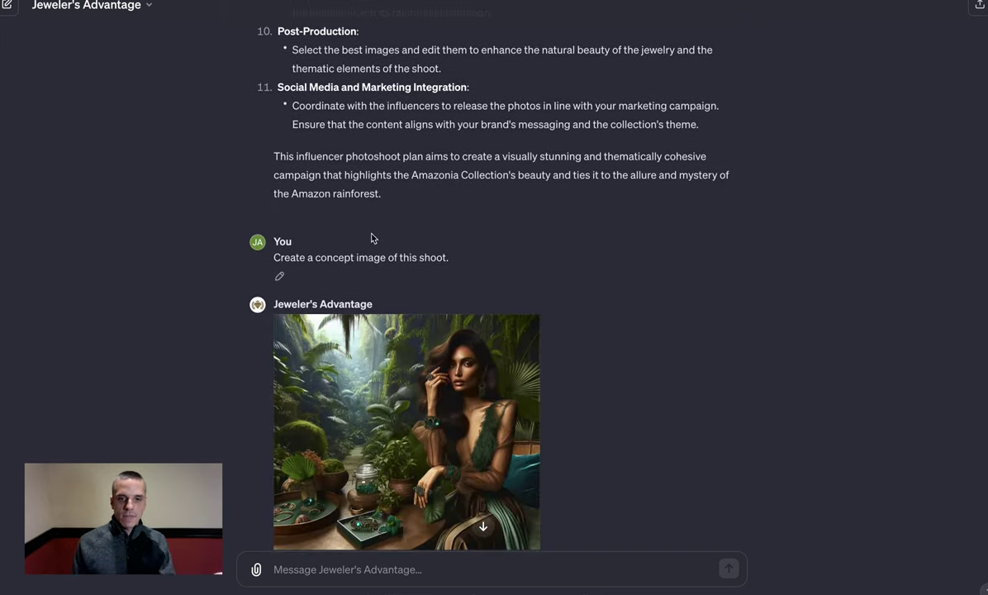
scroll(528, 304, down, 1)
click(383, 224)
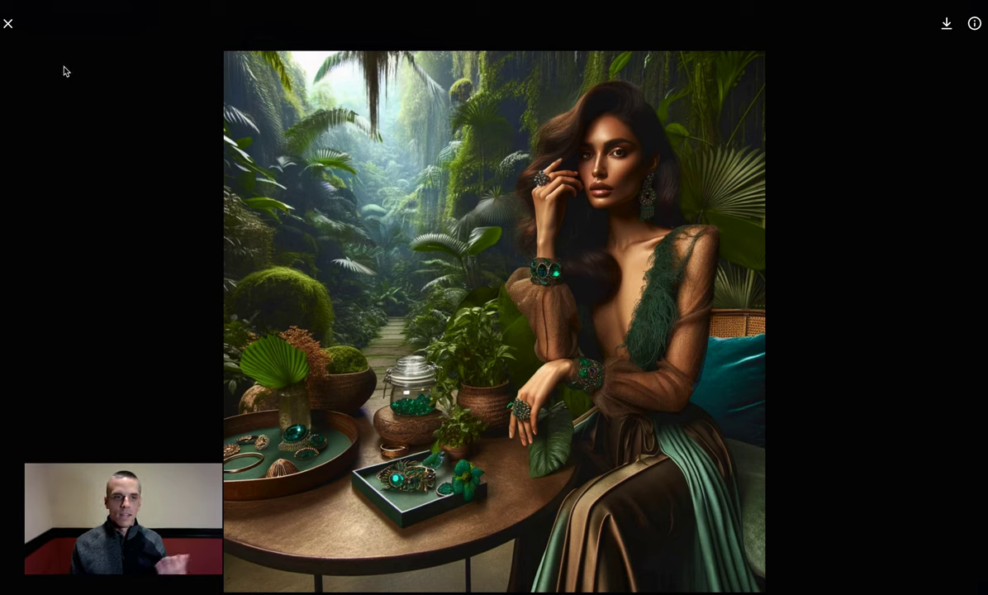
click(7, 25)
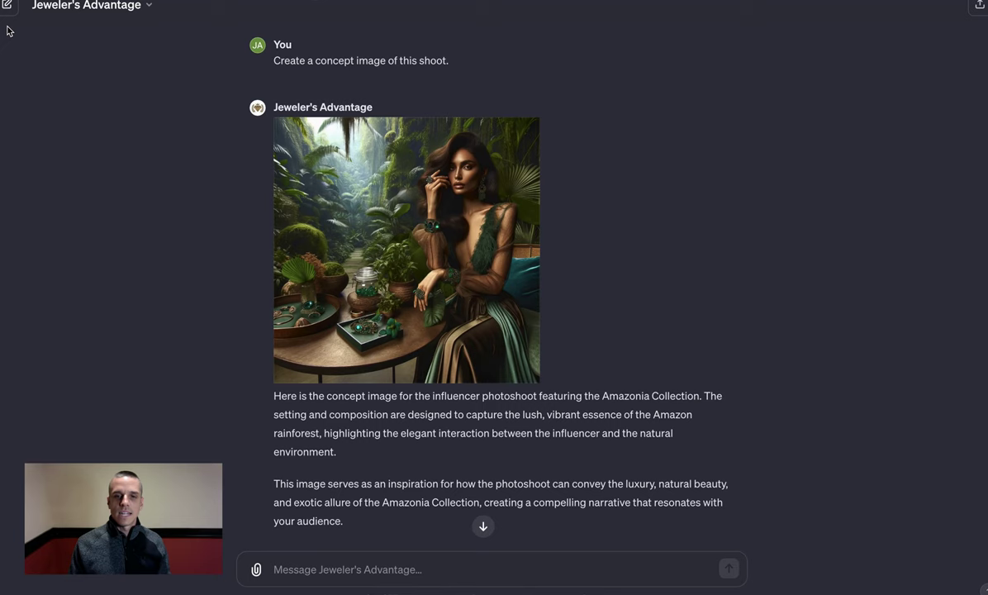
- Scroll through the reply's ten Amazonia products, Tropical Sun Pendant to Amazonite Tranquility Anklet, and its summary
scroll(584, 377, down, 1)
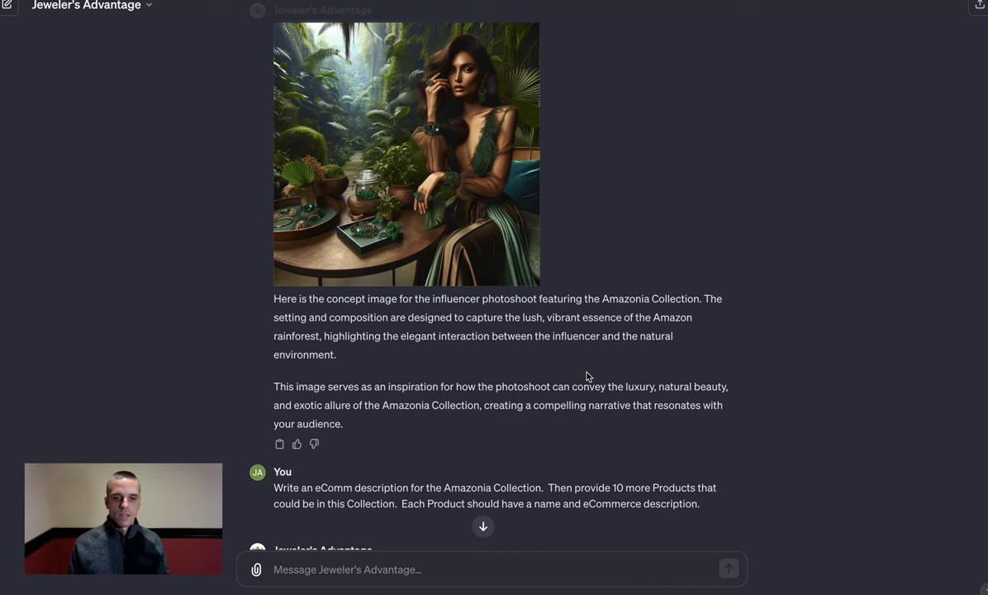
scroll(587, 377, down, 1)
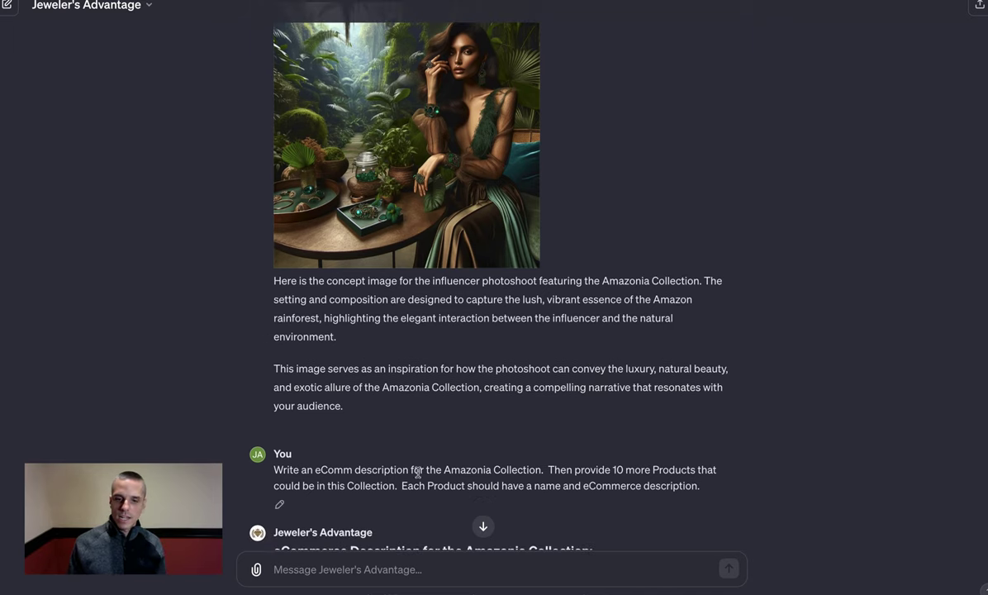
scroll(503, 469, down, 1)
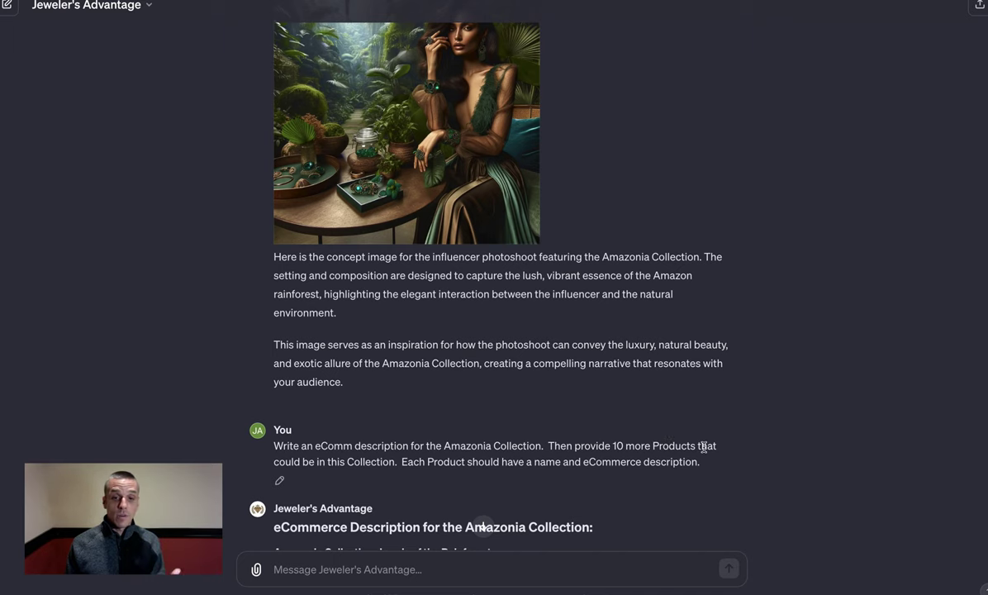
scroll(704, 448, down, 2)
scroll(706, 452, up, 5)
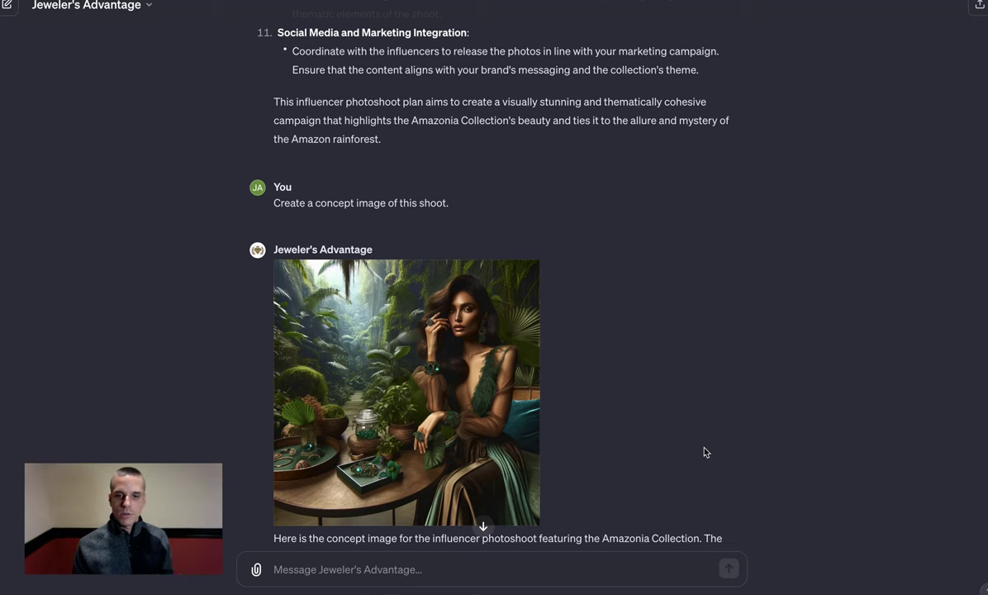
scroll(686, 438, down, 1)
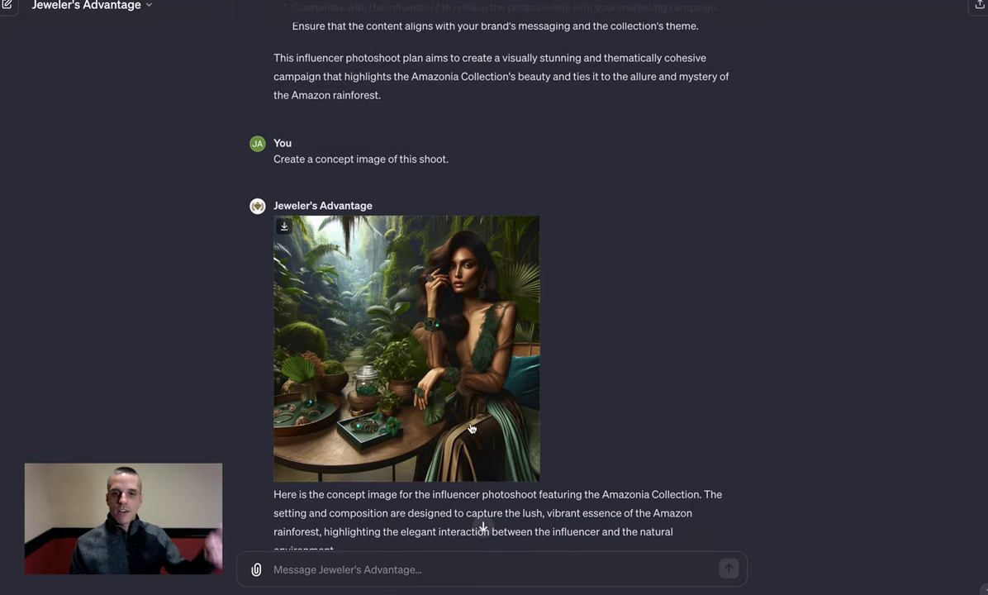
scroll(592, 439, down, 1)
scroll(592, 440, down, 5)
scroll(593, 439, down, 2)
scroll(592, 439, down, 5)
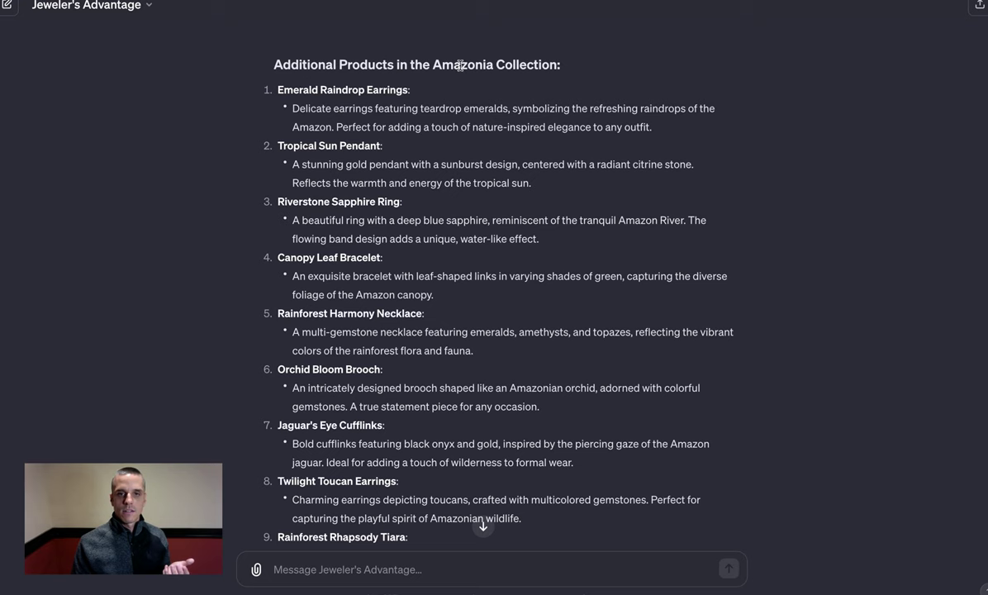
scroll(507, 322, down, 1)
scroll(507, 322, down, 2)
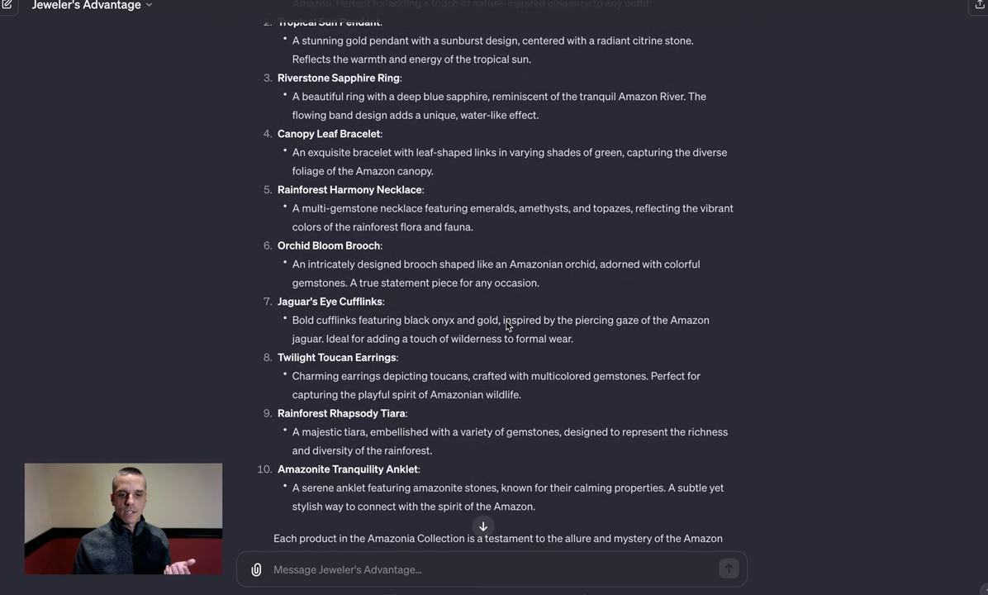
scroll(507, 322, up, 1)
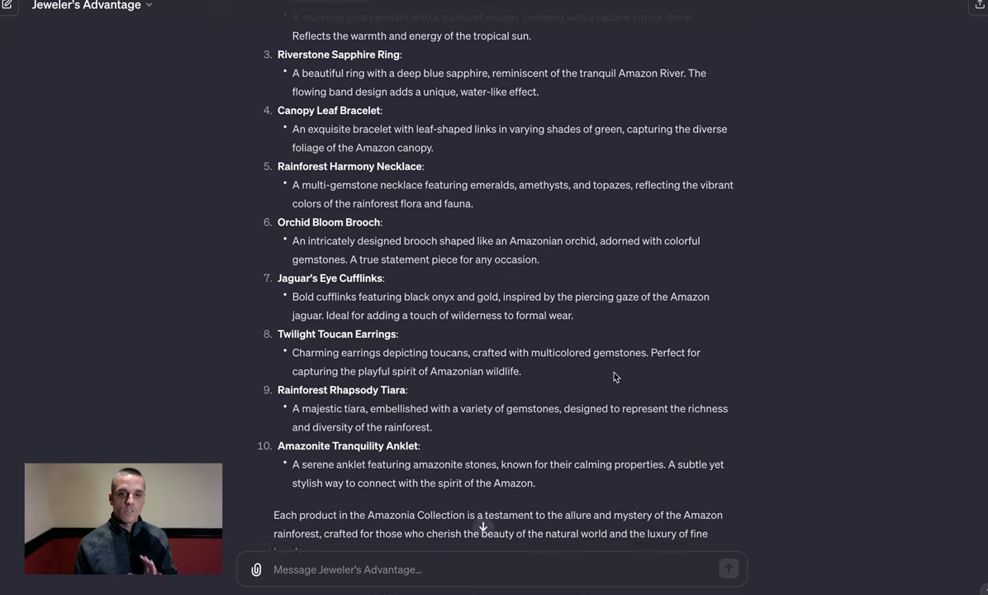
- Request the Rainforest Rhapsody Tiara and view its generated AMAZONIA-labelled image at full size
key(ctrl+v)
key(Return)
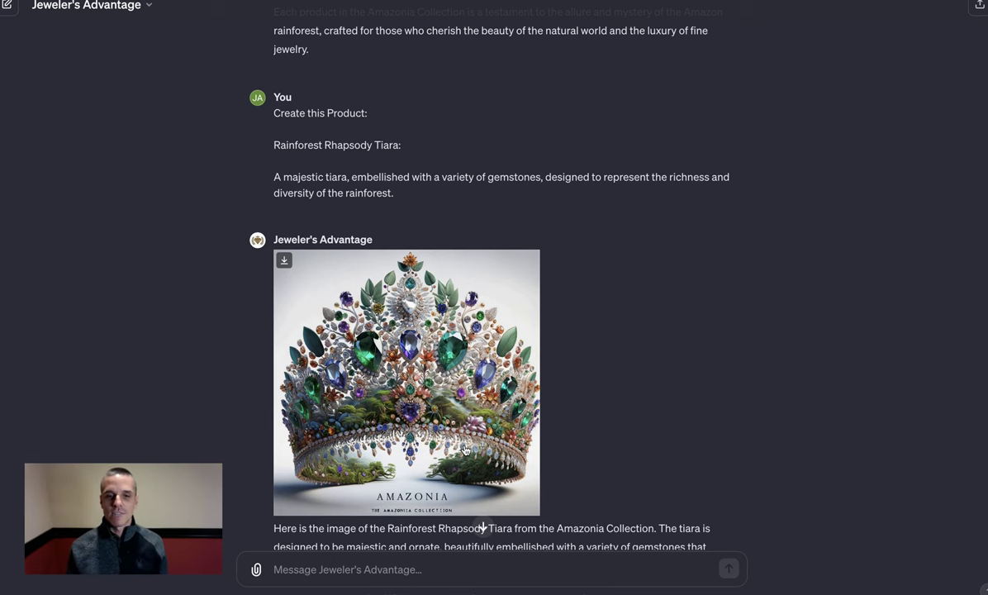
click(357, 352)
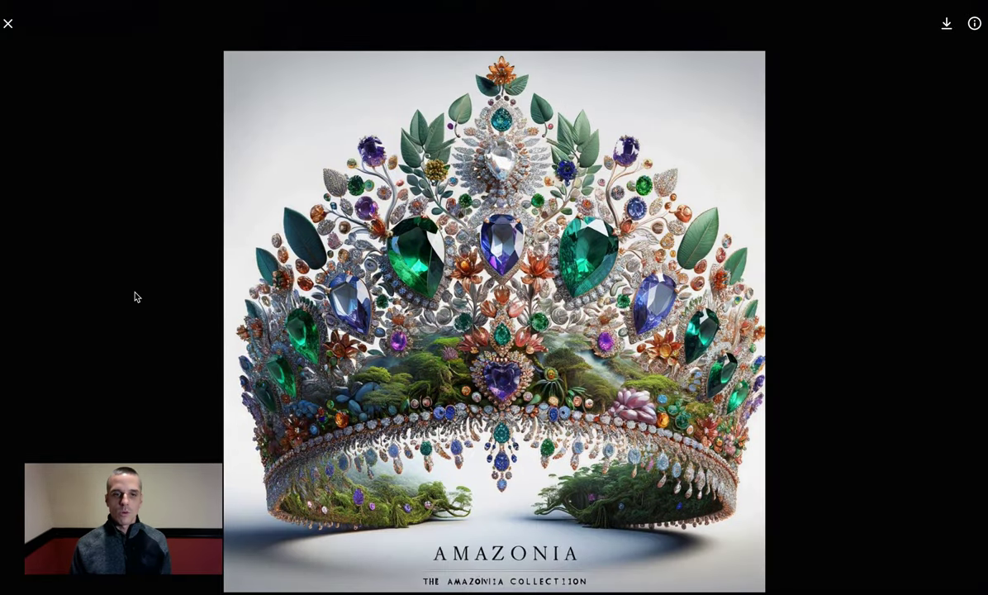